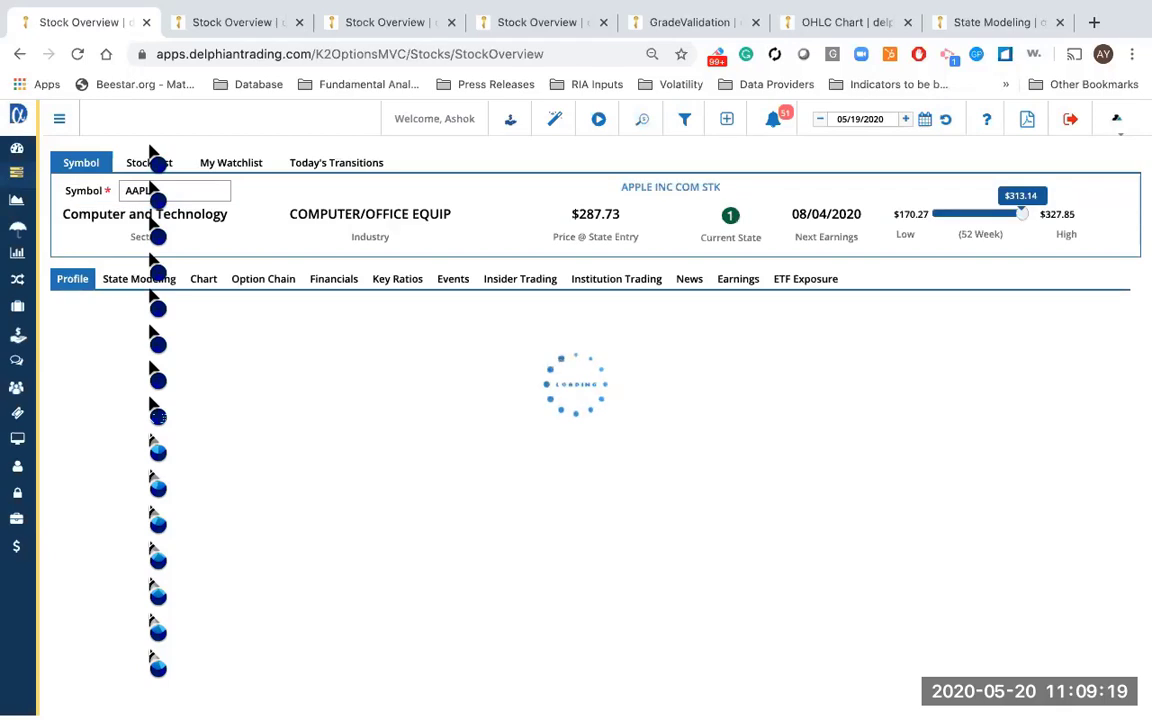
# Step: Open AAPL's financials and highlight the 9/28/2019 Net Sales / Revenue figure in the annual income statement
pyautogui.click(333, 278)
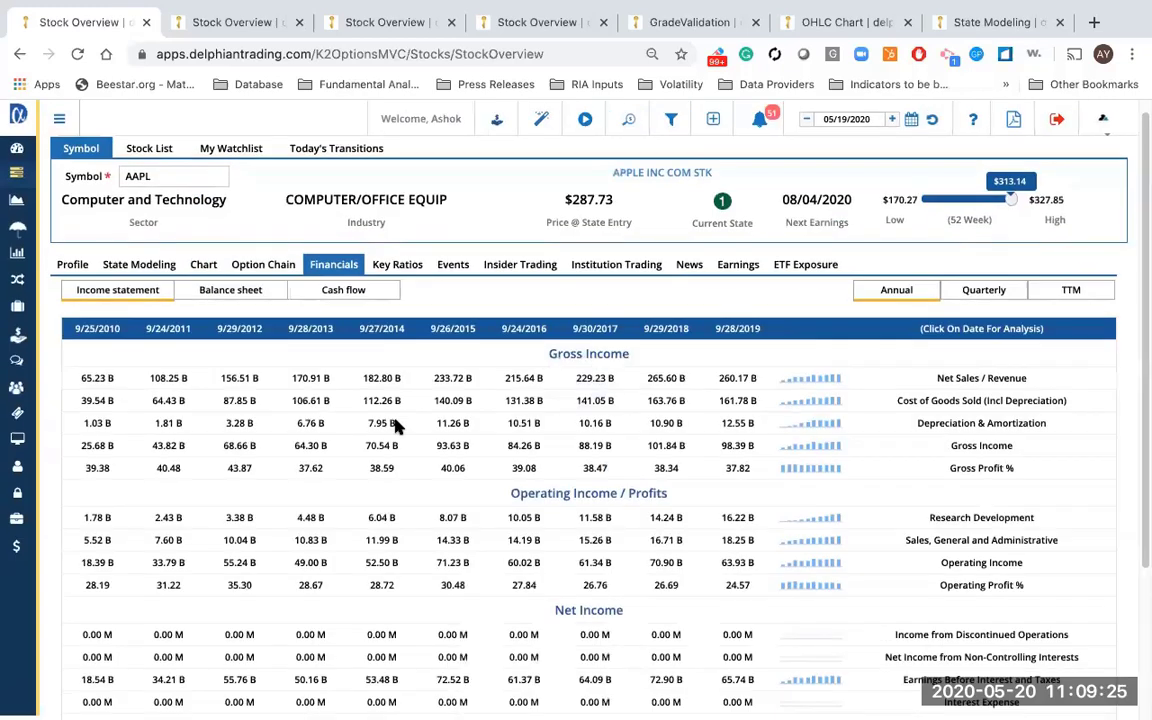
pyautogui.scroll(-1, 353, 372)
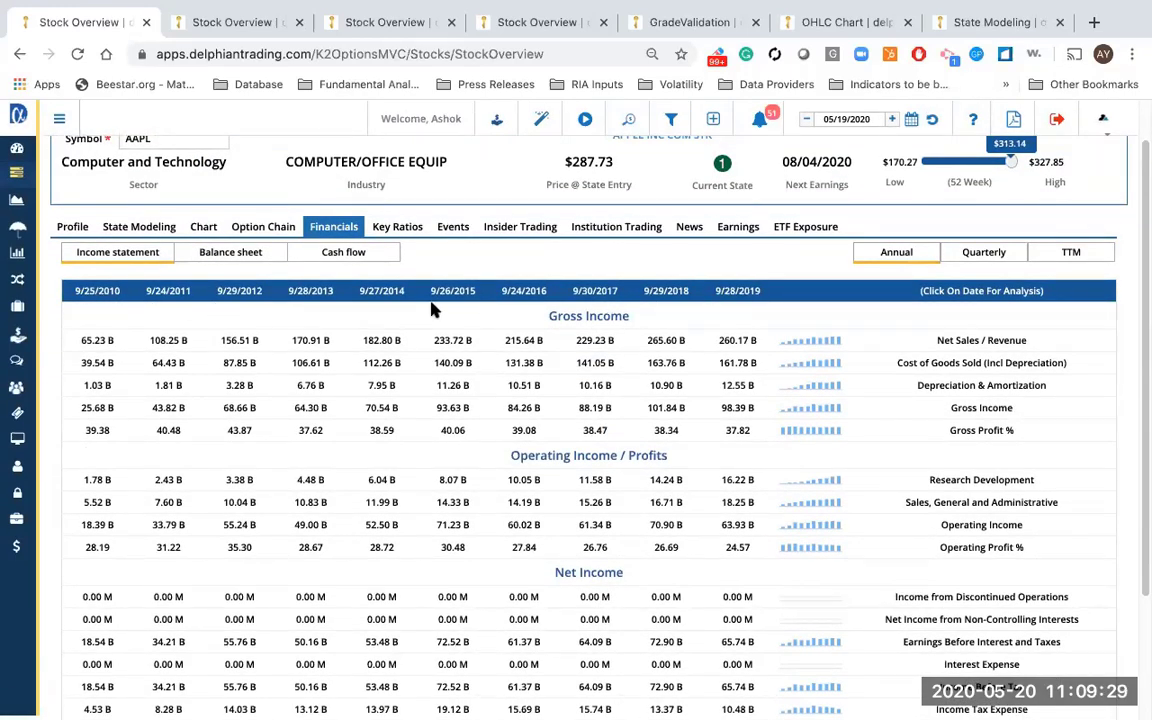
pyautogui.click(100, 342)
pyautogui.moveTo(758, 340); pyautogui.dragTo(714, 347)
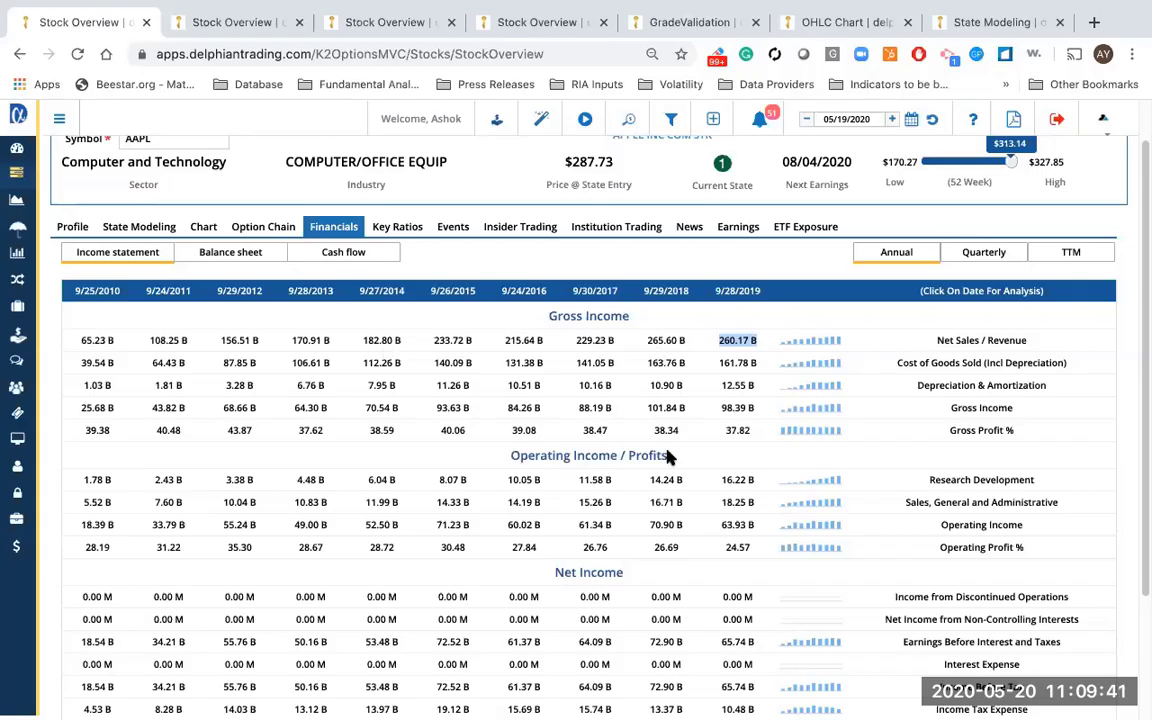
pyautogui.scroll(-1, 668, 455)
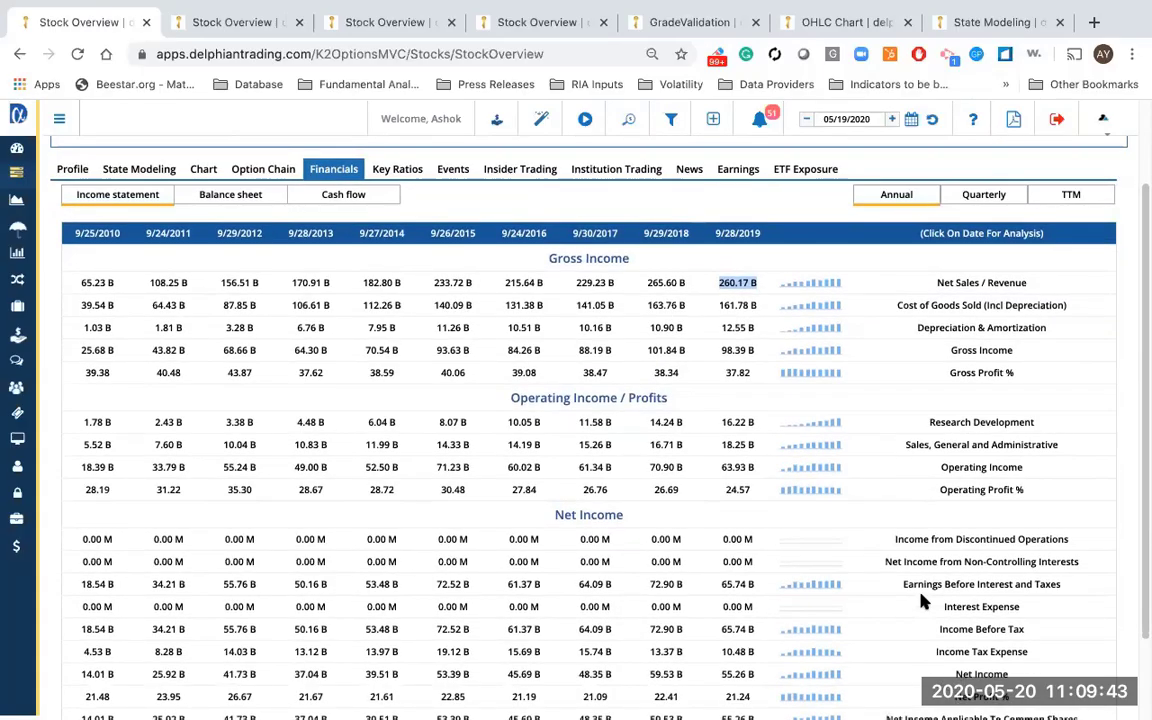
# Step: Highlight the Net Sales / Revenue row label and review the annual income statement down to the earnings per share section
pyautogui.scroll(2, 900, 590)
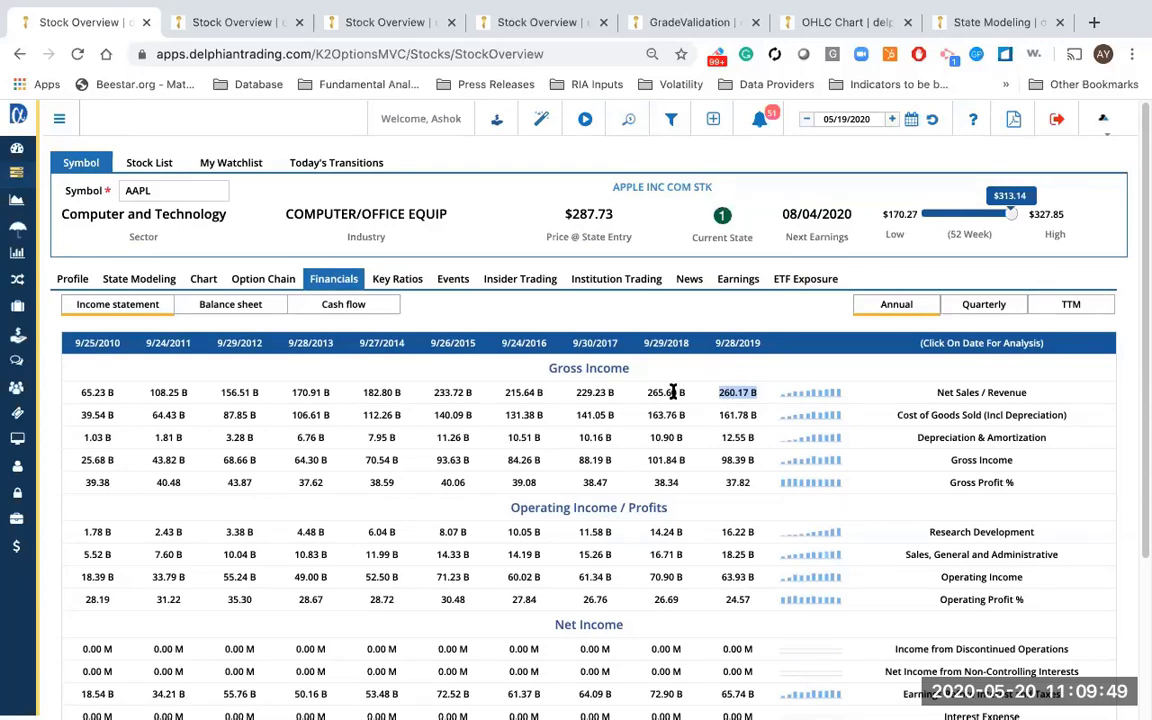
pyautogui.scroll(-1, 673, 392)
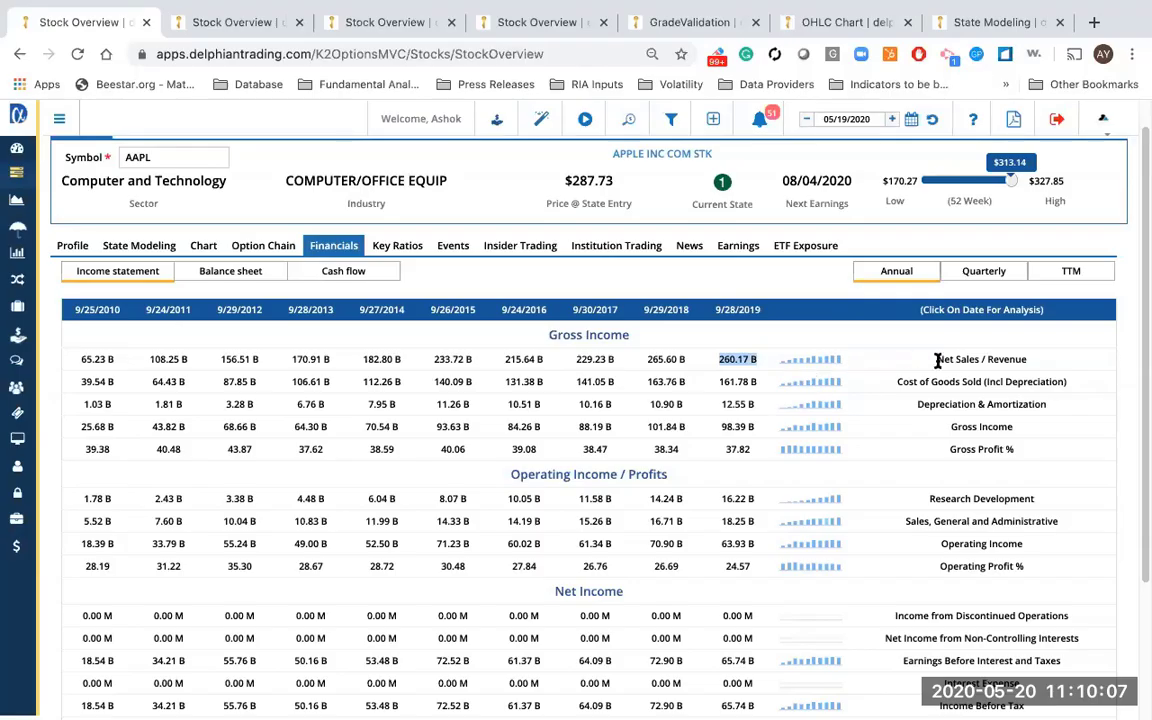
pyautogui.moveTo(937, 361); pyautogui.dragTo(987, 360)
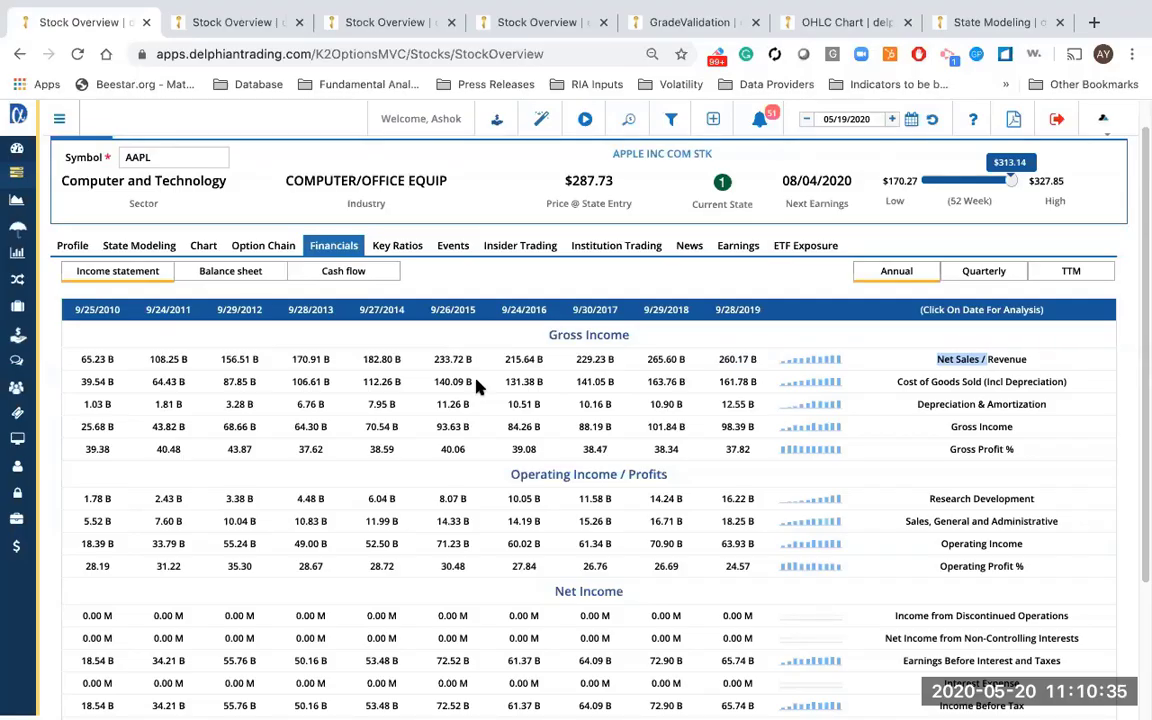
pyautogui.scroll(-2, 477, 387)
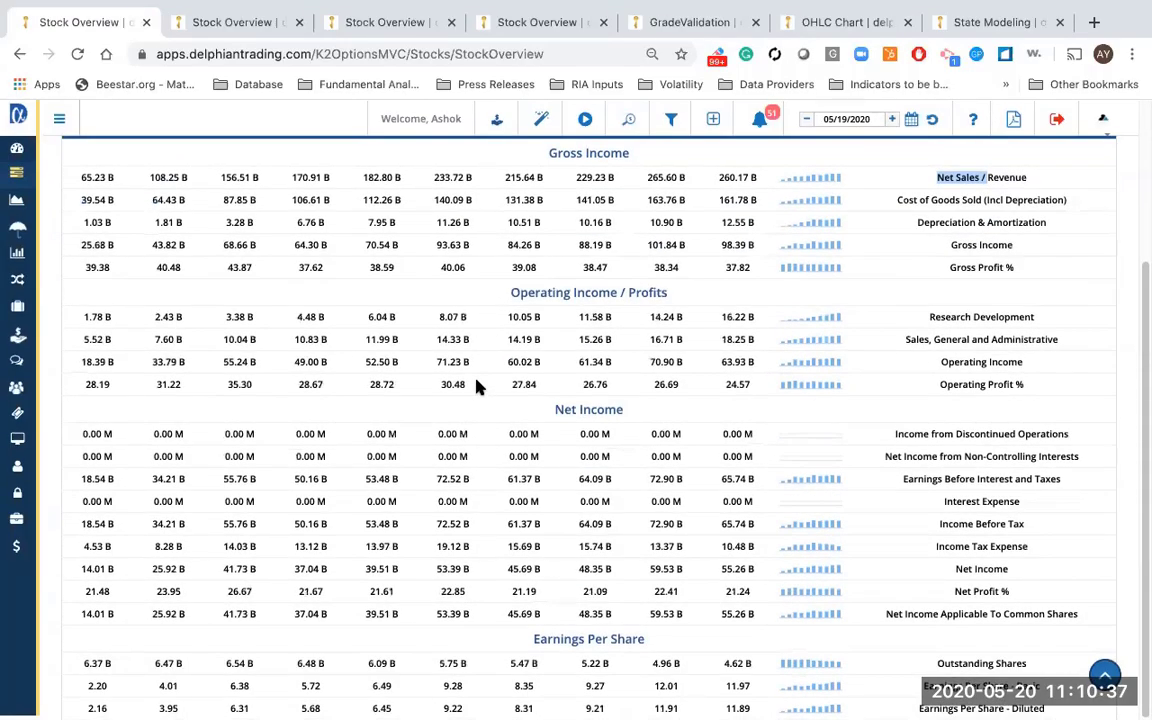
pyautogui.scroll(2, 477, 387)
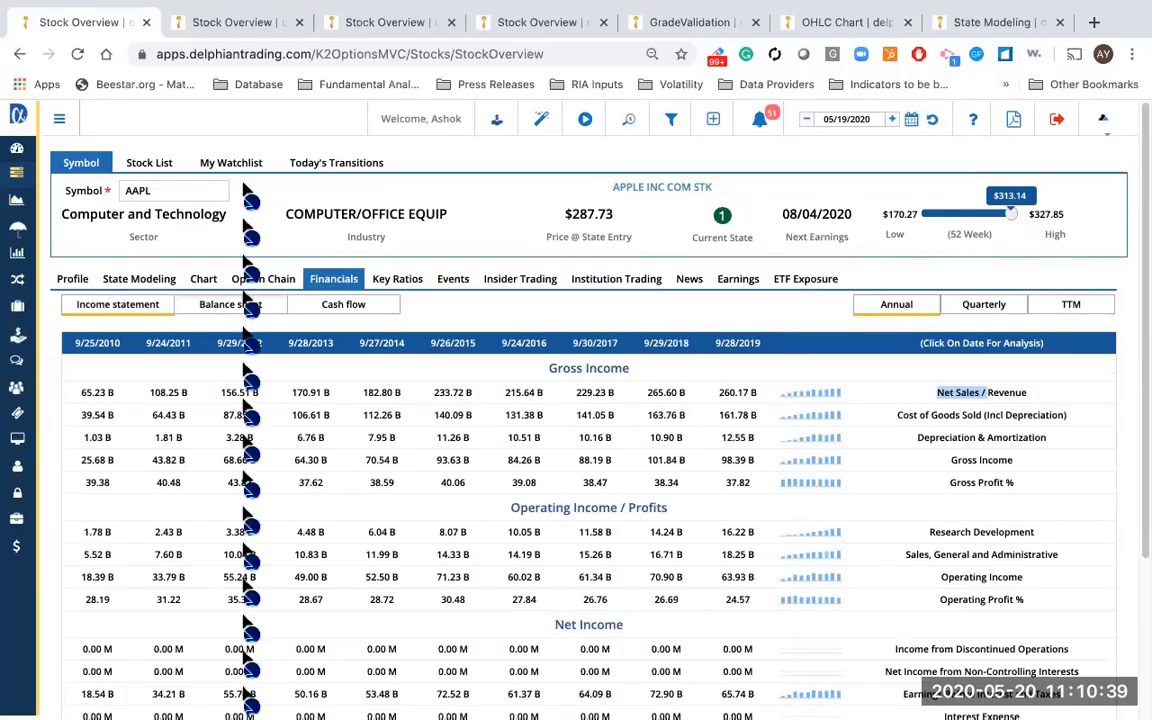
# Step: Open the annual balance sheet and look through its assets, liabilities and shareholders' equity sections
pyautogui.click(244, 305)
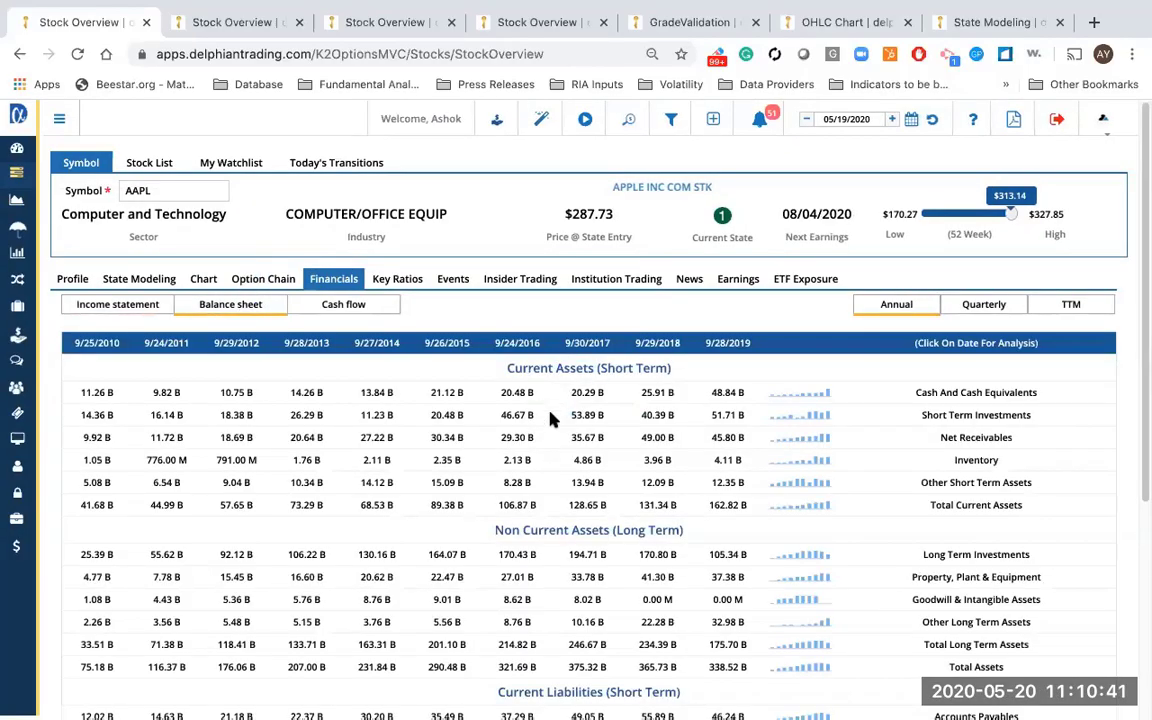
pyautogui.scroll(-3, 757, 451)
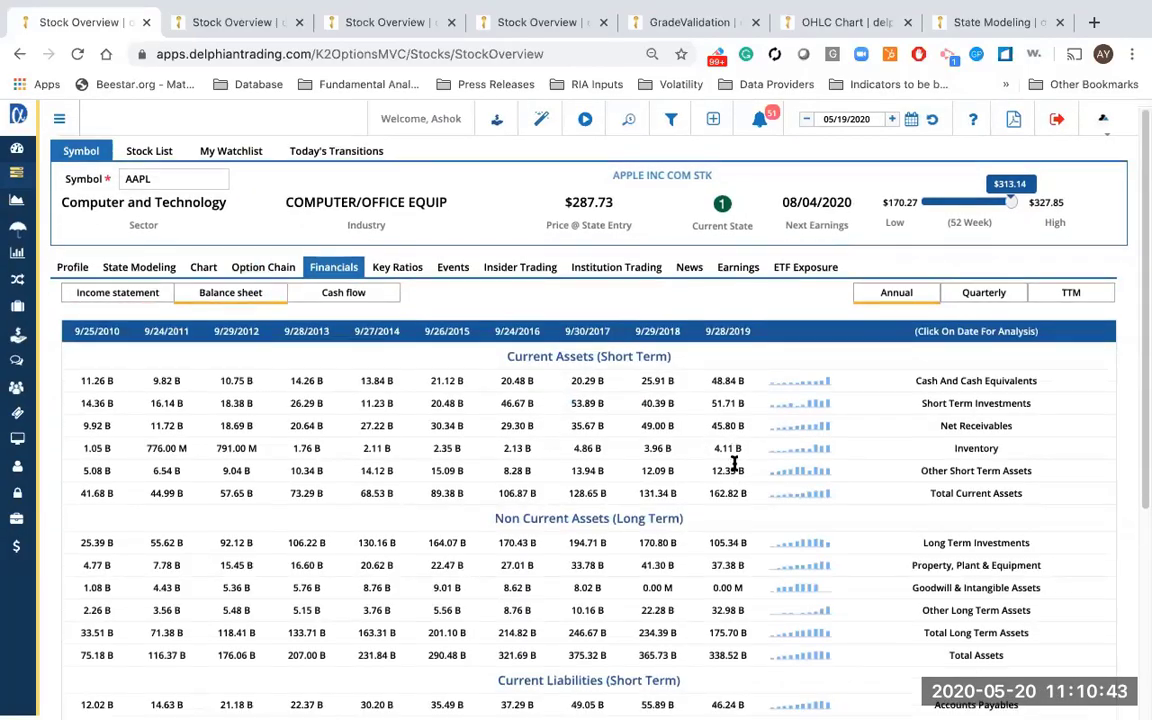
pyautogui.scroll(2, 735, 468)
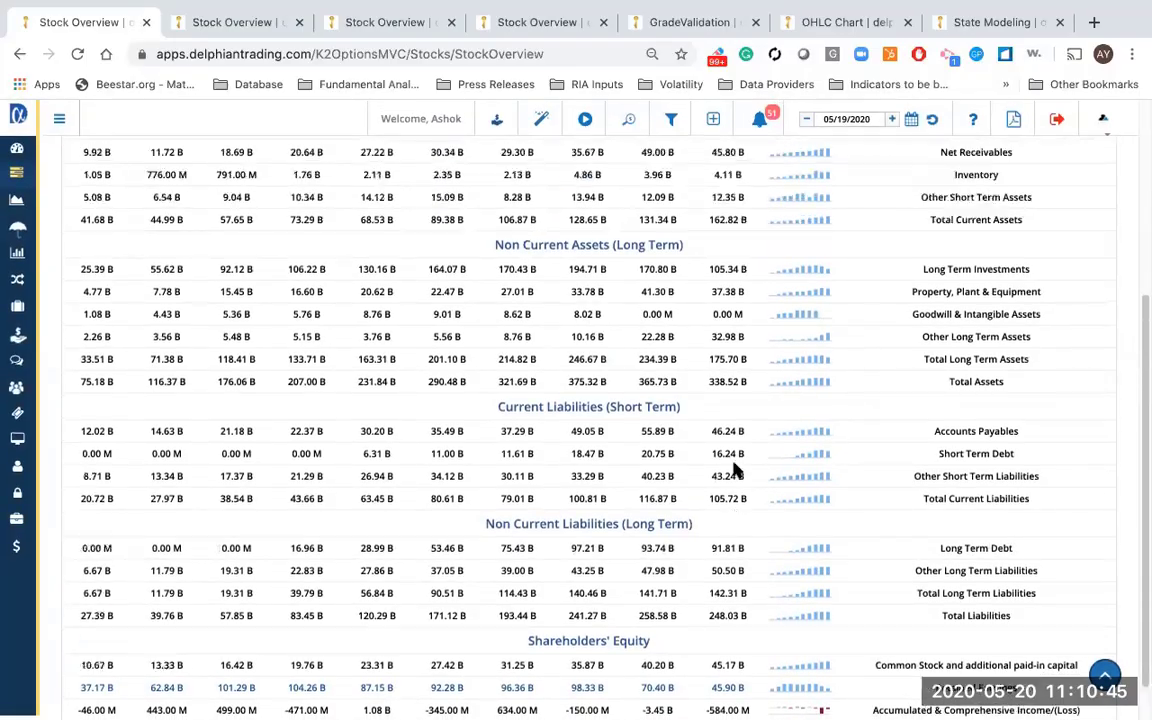
# Step: Show the annual cash flow statement, and switch it to TTM figures
pyautogui.click(365, 205)
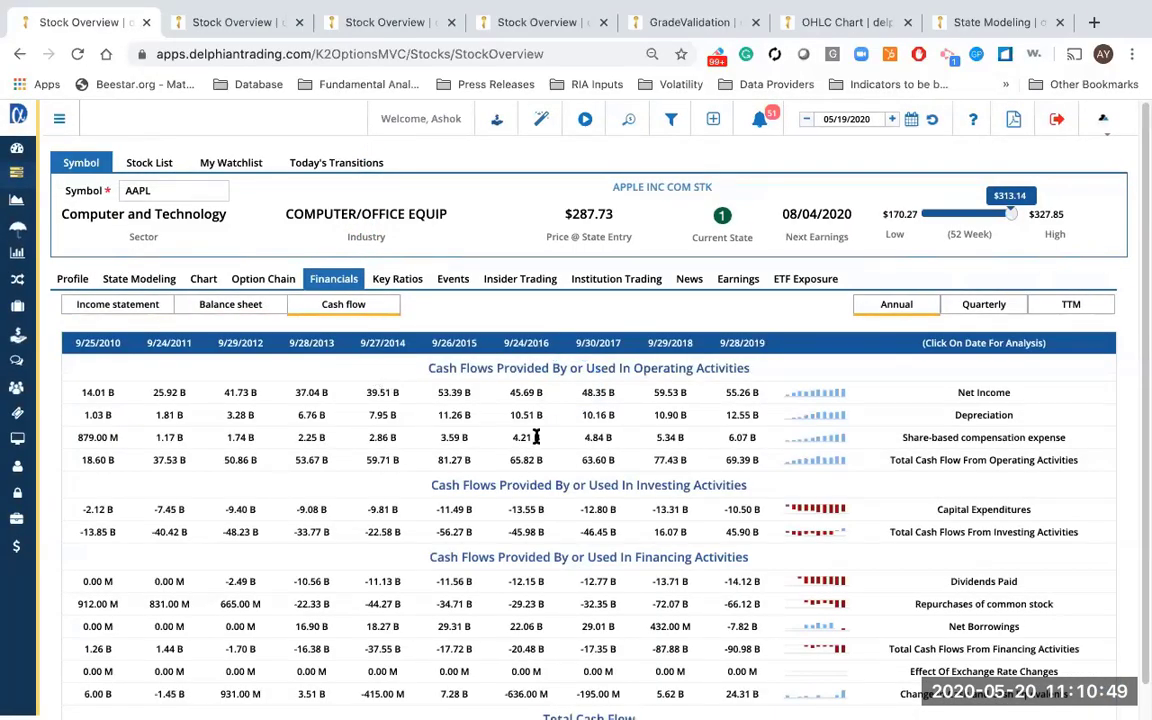
pyautogui.scroll(-1, 533, 440)
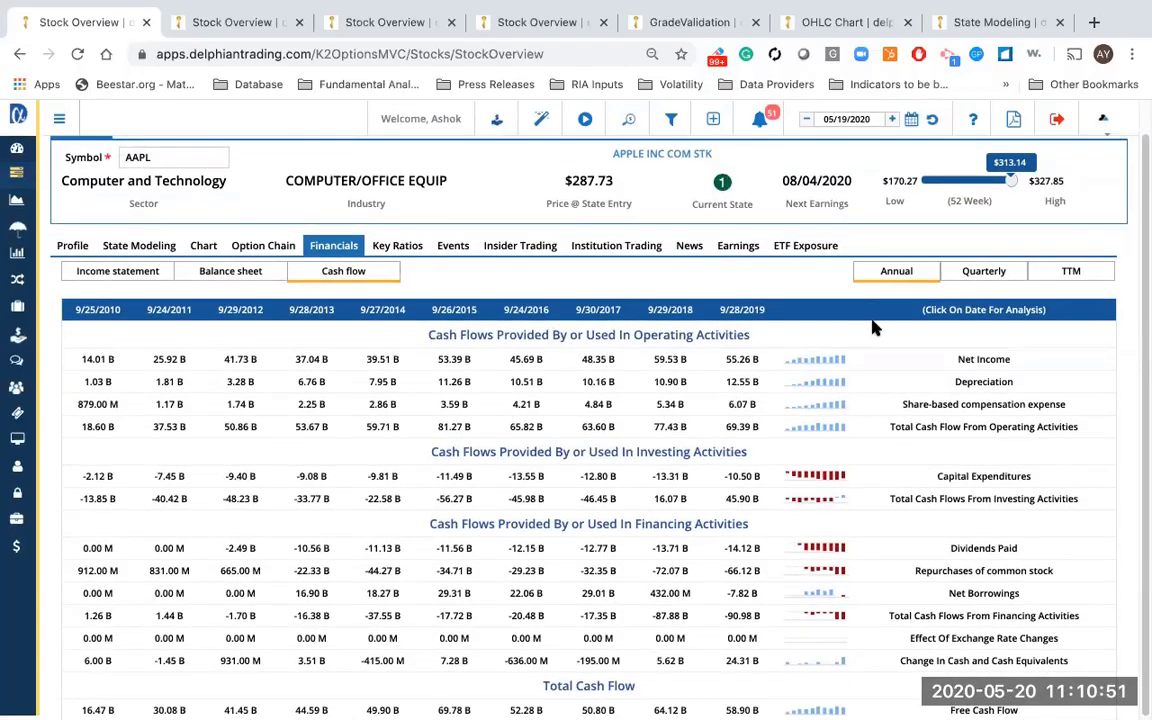
pyautogui.click(1074, 273)
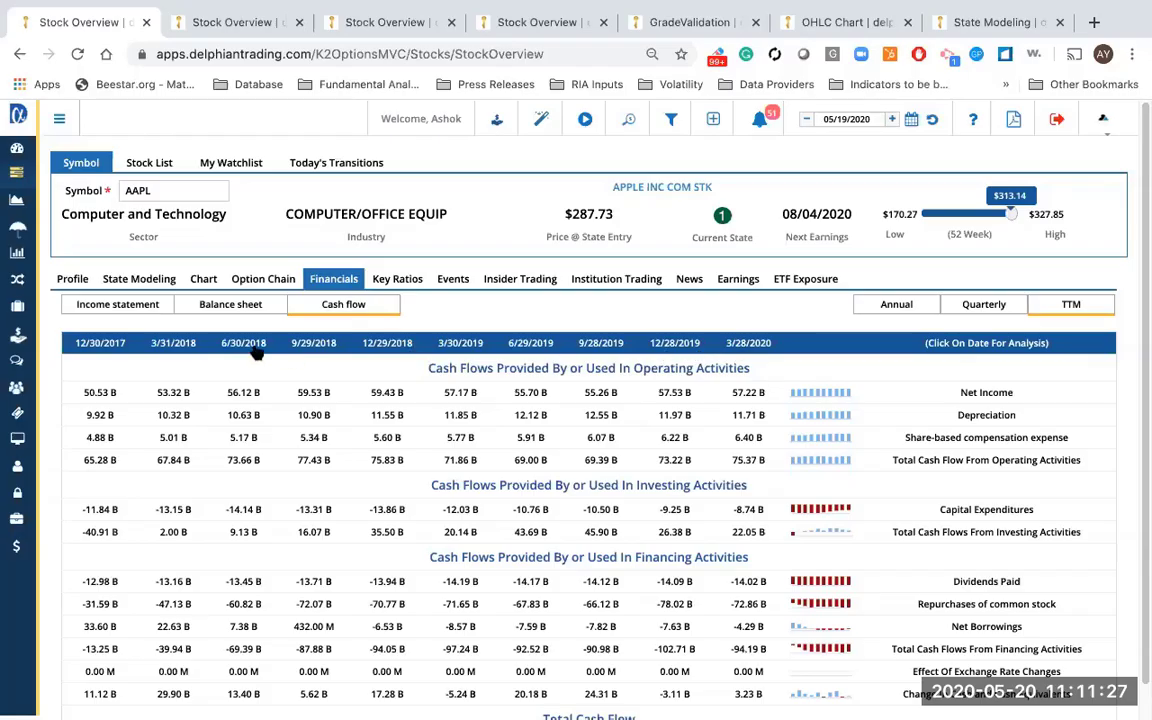
# Step: Open the company profile and highlight the Financial Year Ending month in the financials summary
pyautogui.click(66, 281)
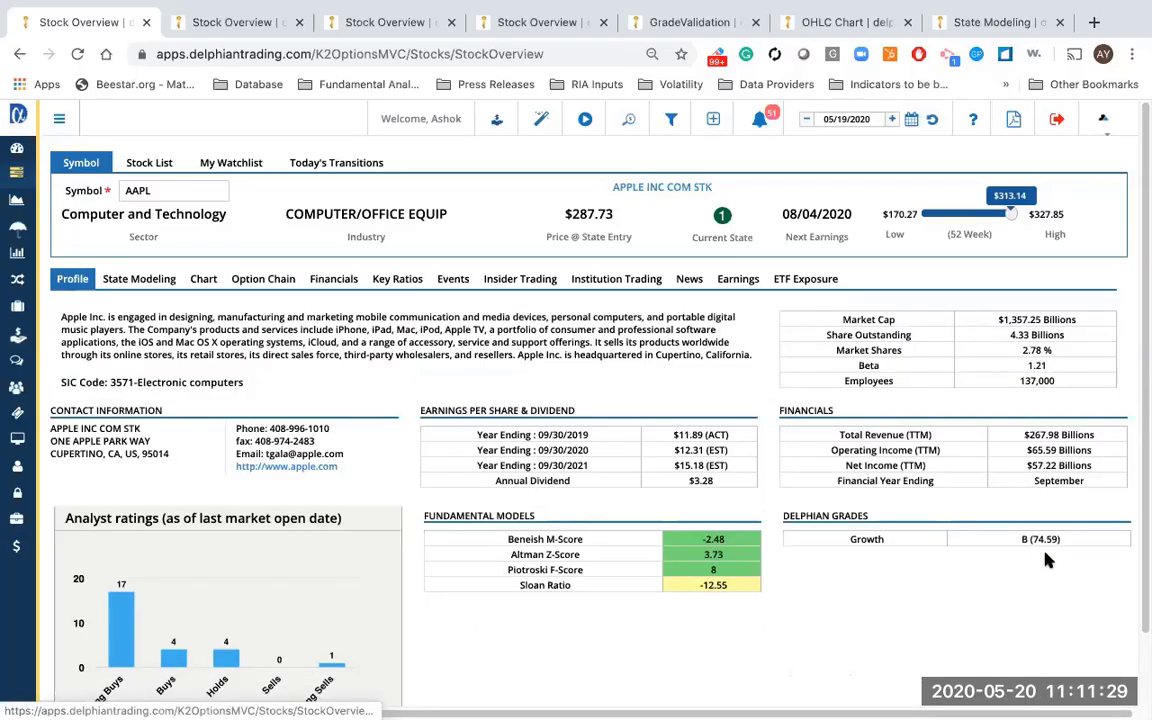
pyautogui.doubleClick(1085, 481)
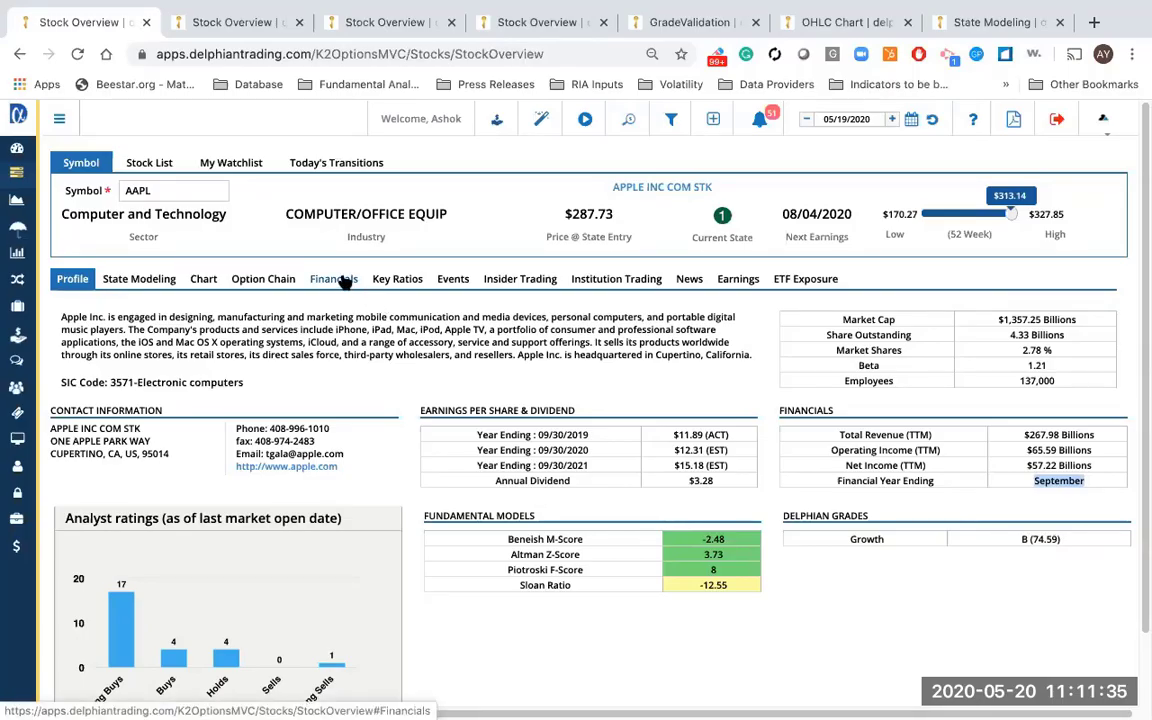
pyautogui.click(1086, 483)
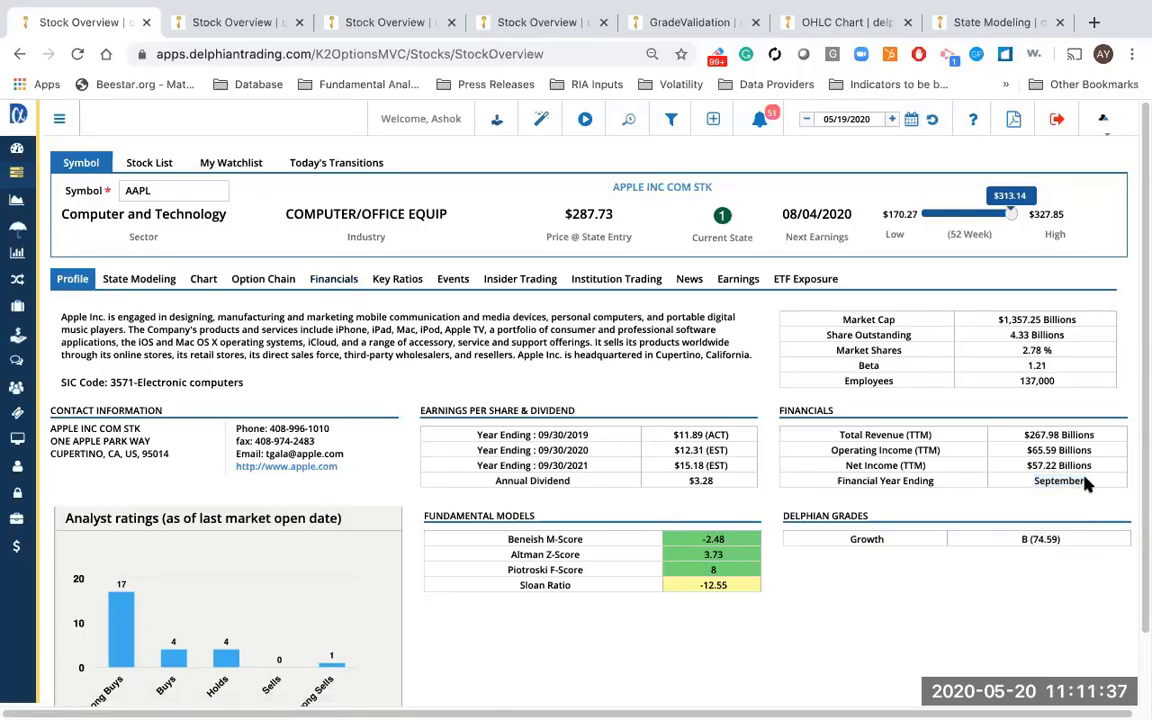
pyautogui.moveTo(1086, 483); pyautogui.dragTo(1033, 482)
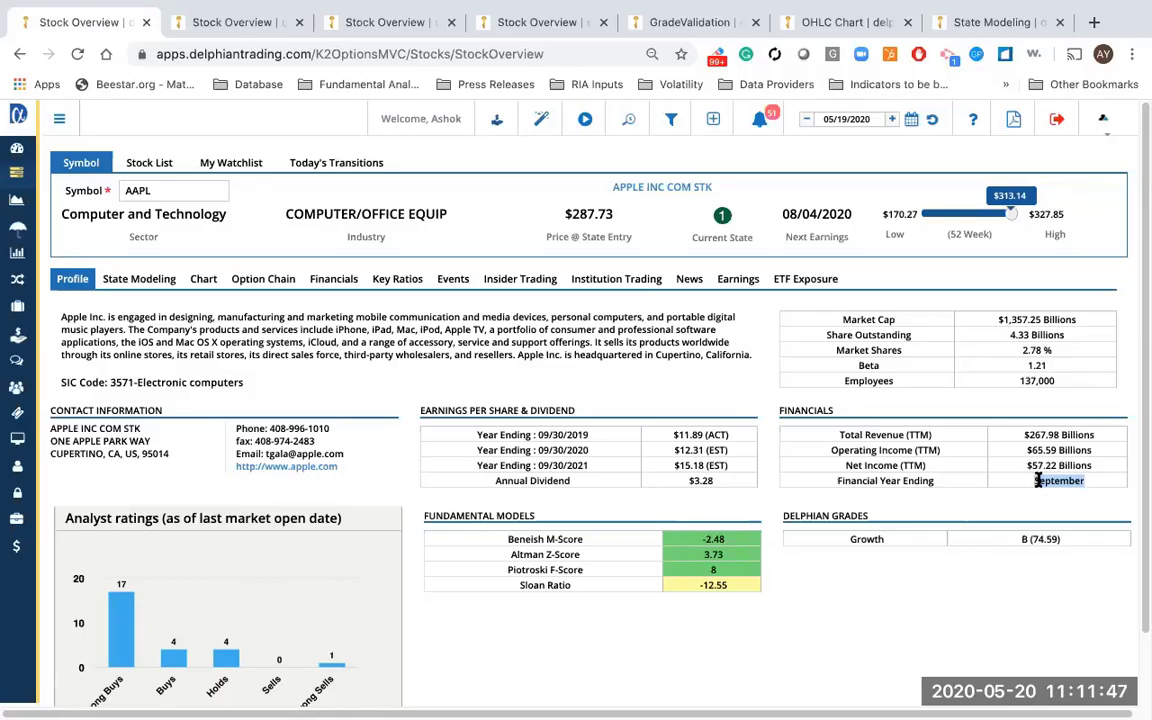
pyautogui.click(1038, 480)
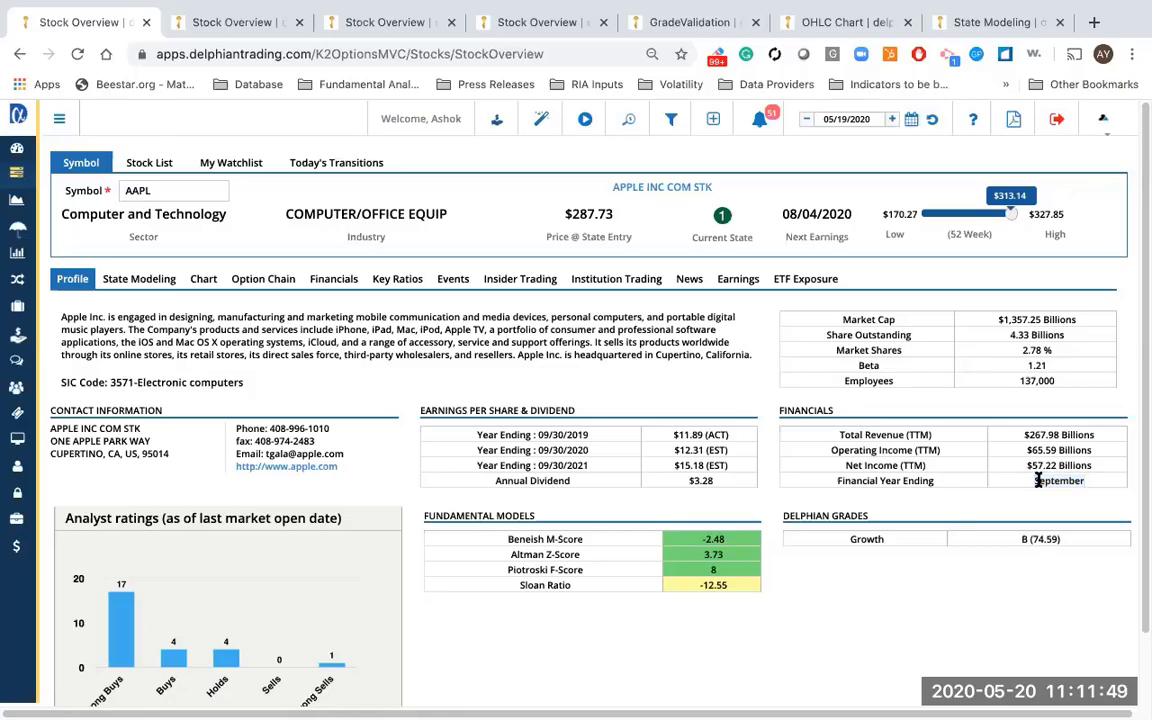
pyautogui.doubleClick(1038, 480)
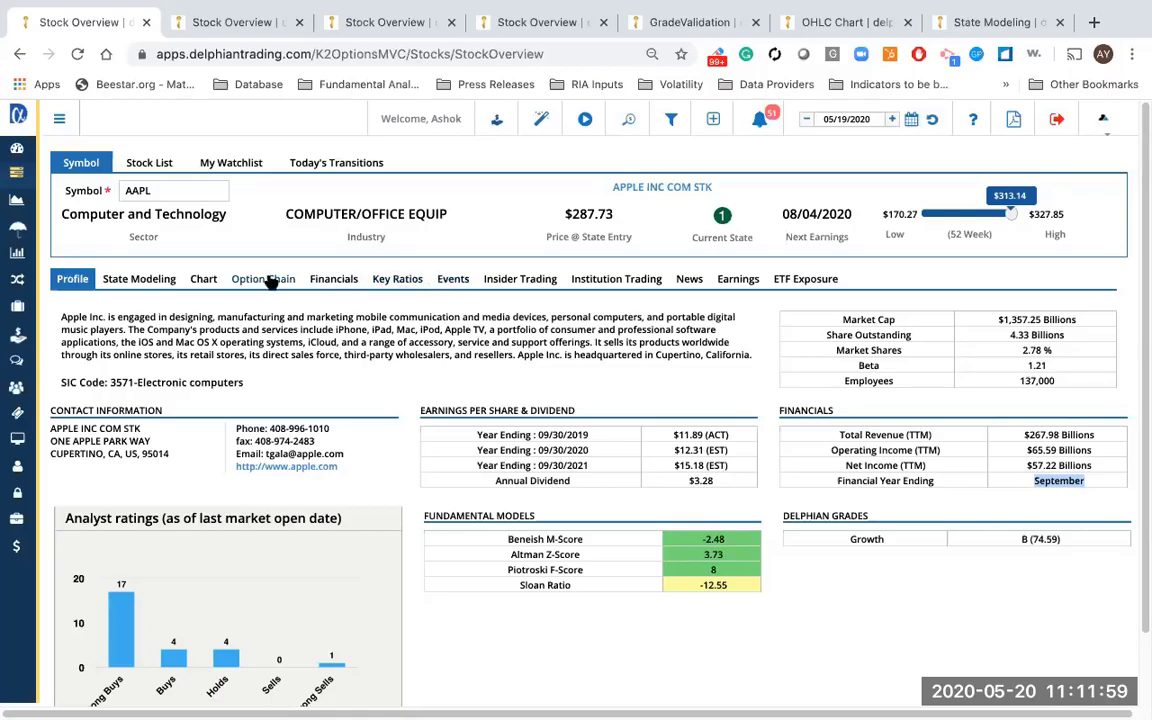
# Step: Return to the financials to compare the cash flow in Annual, Quarterly and TTM views, and open the TTM income statement
pyautogui.click(331, 281)
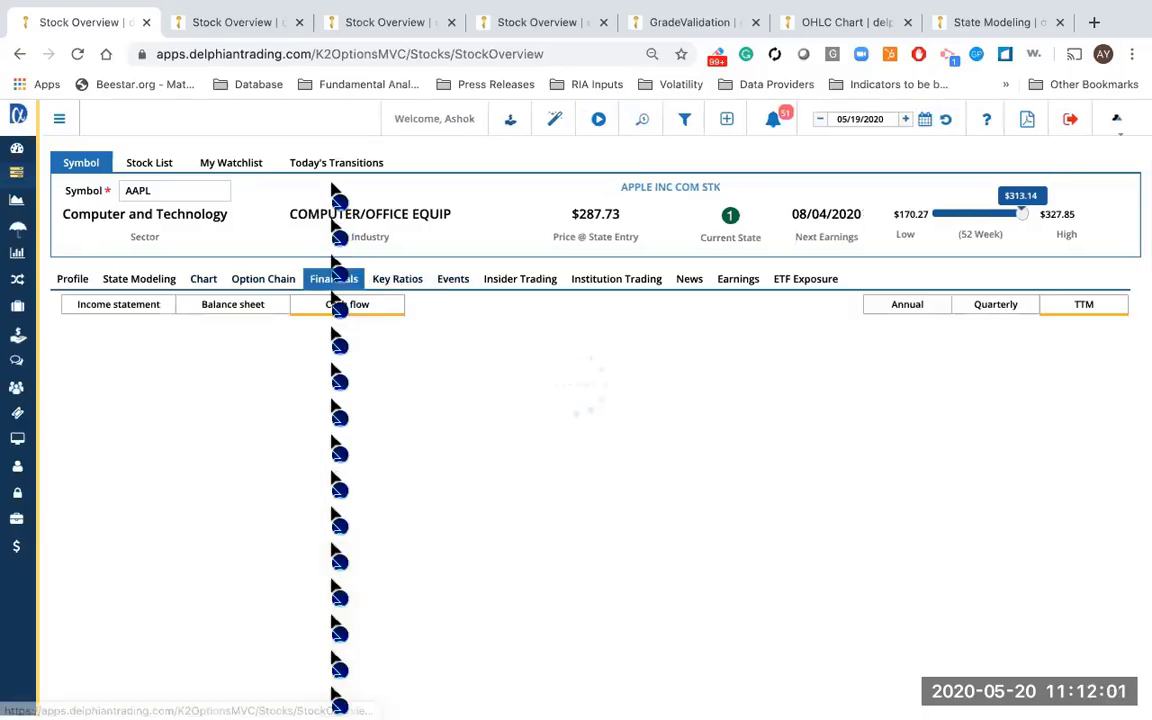
pyautogui.click(907, 305)
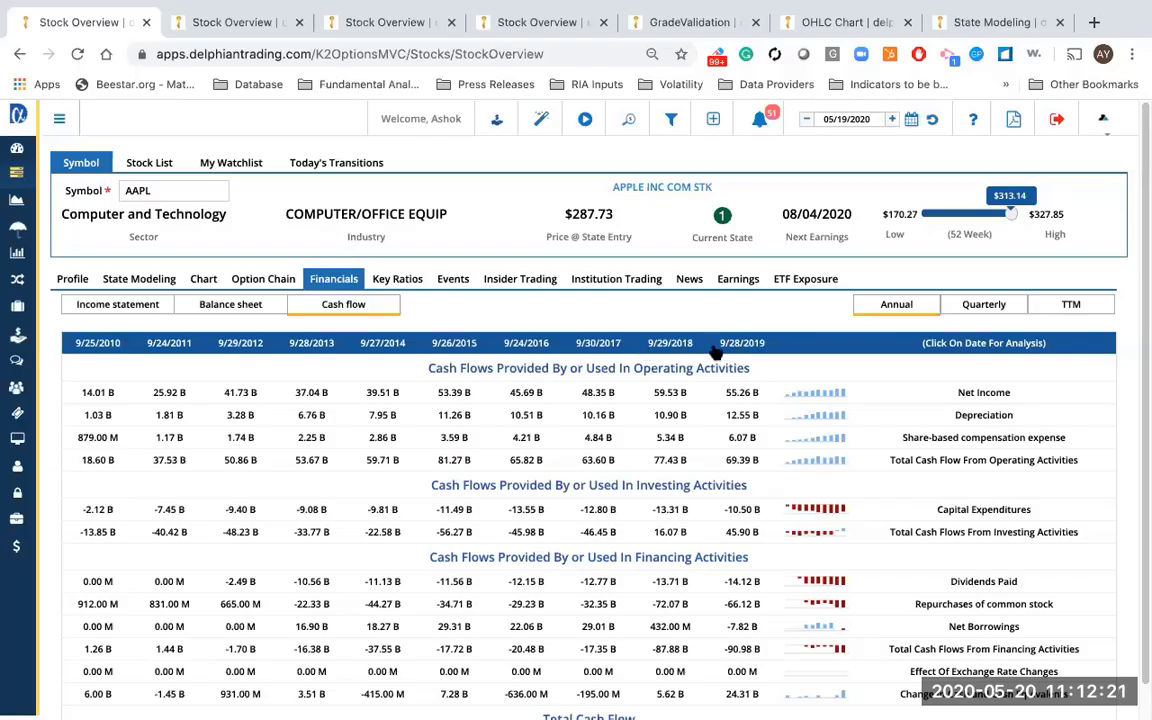
pyautogui.click(1069, 304)
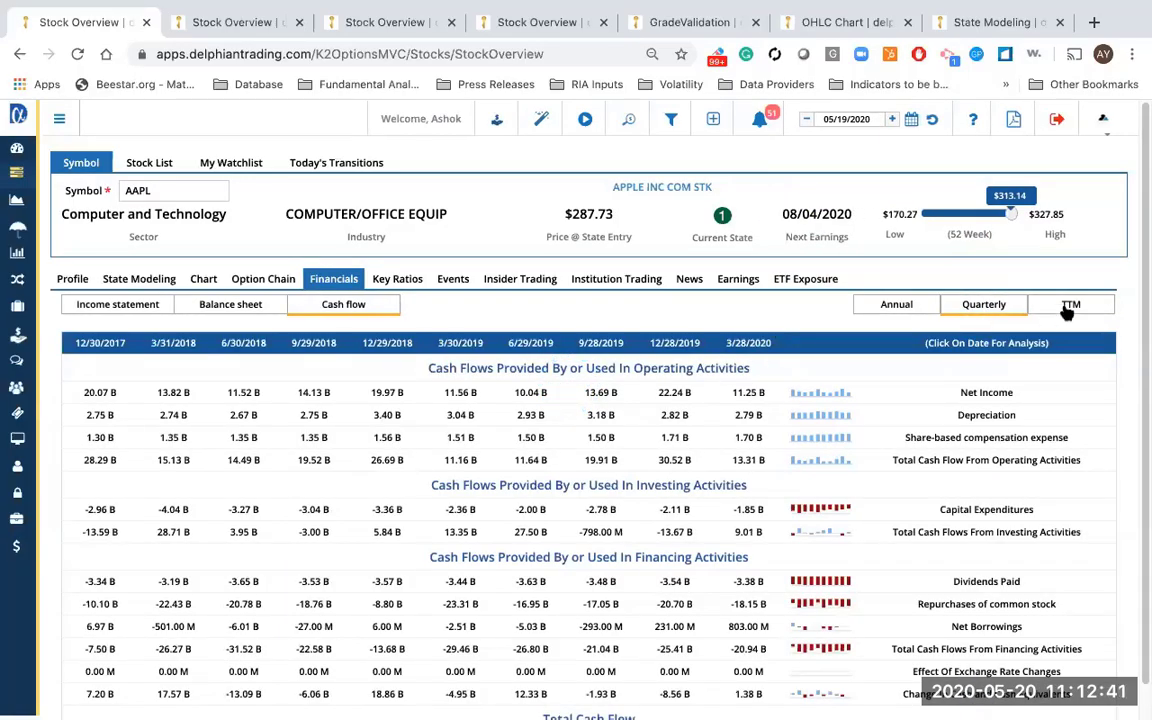
pyautogui.click(1070, 306)
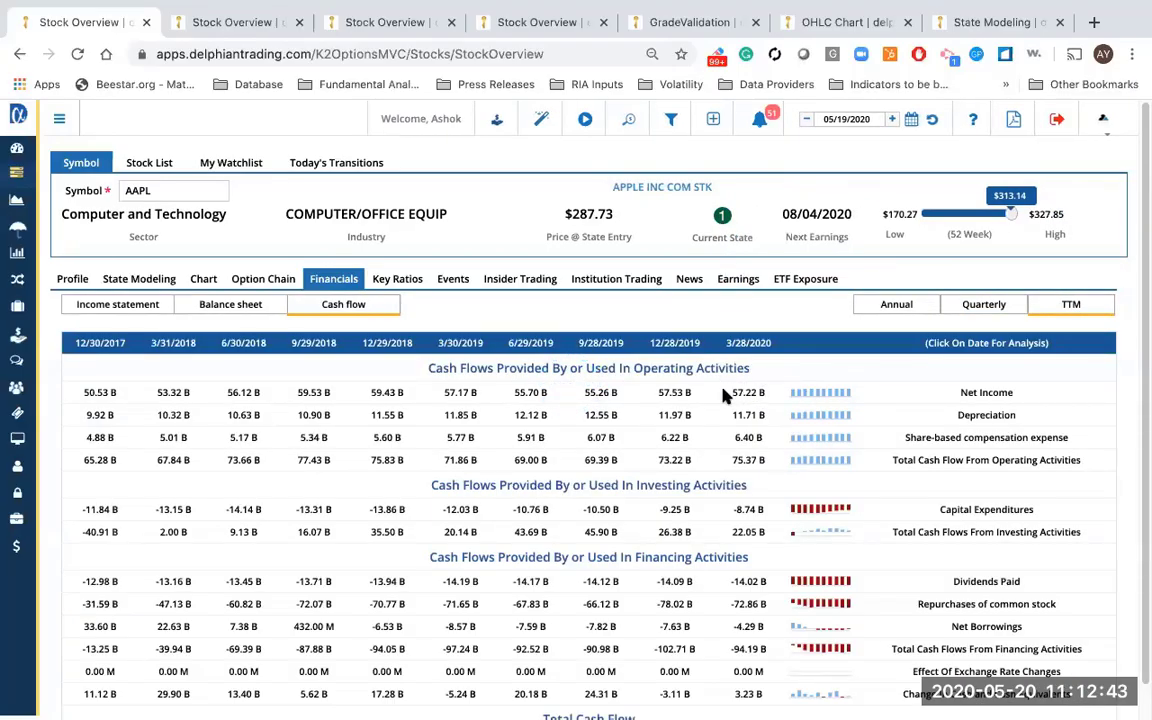
pyautogui.click(117, 304)
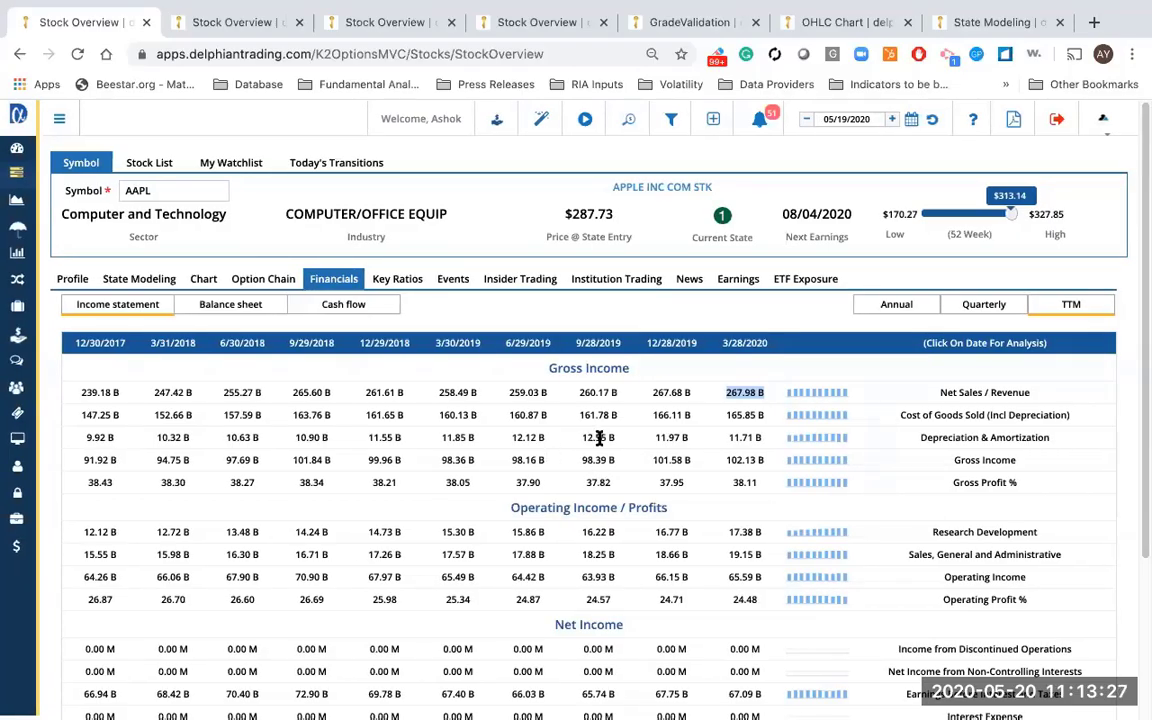
pyautogui.hotkey('ctrl', 'Right')
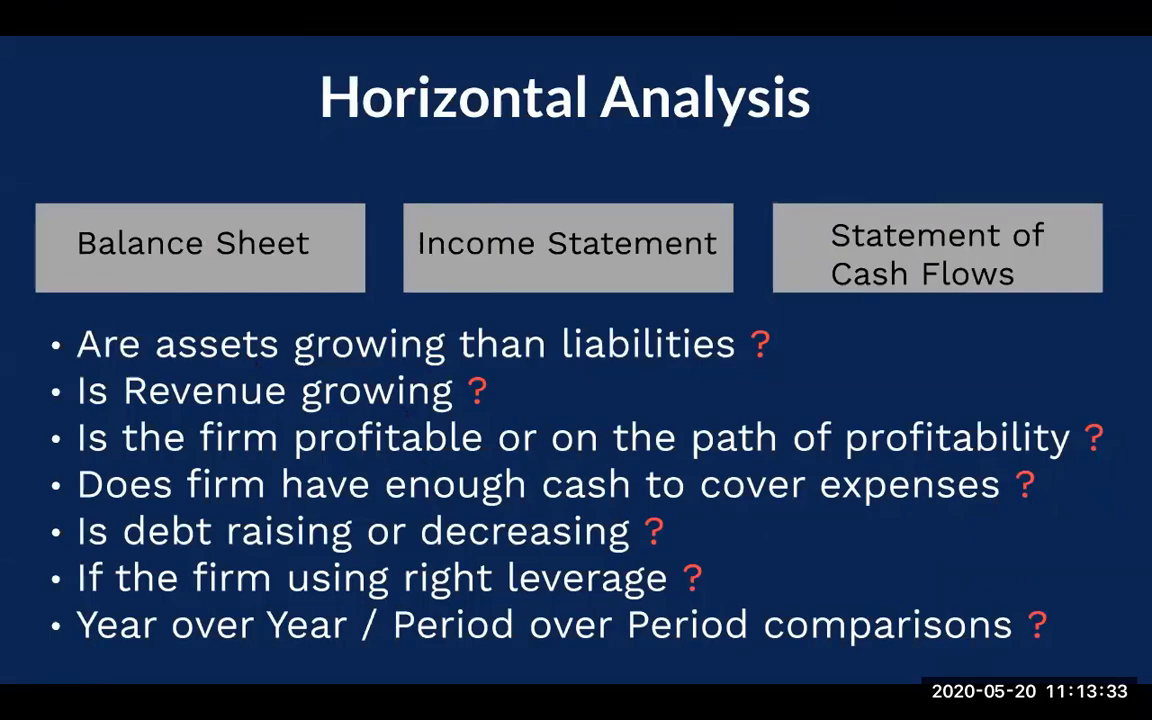
pyautogui.press('Left')
pyautogui.press('Left')
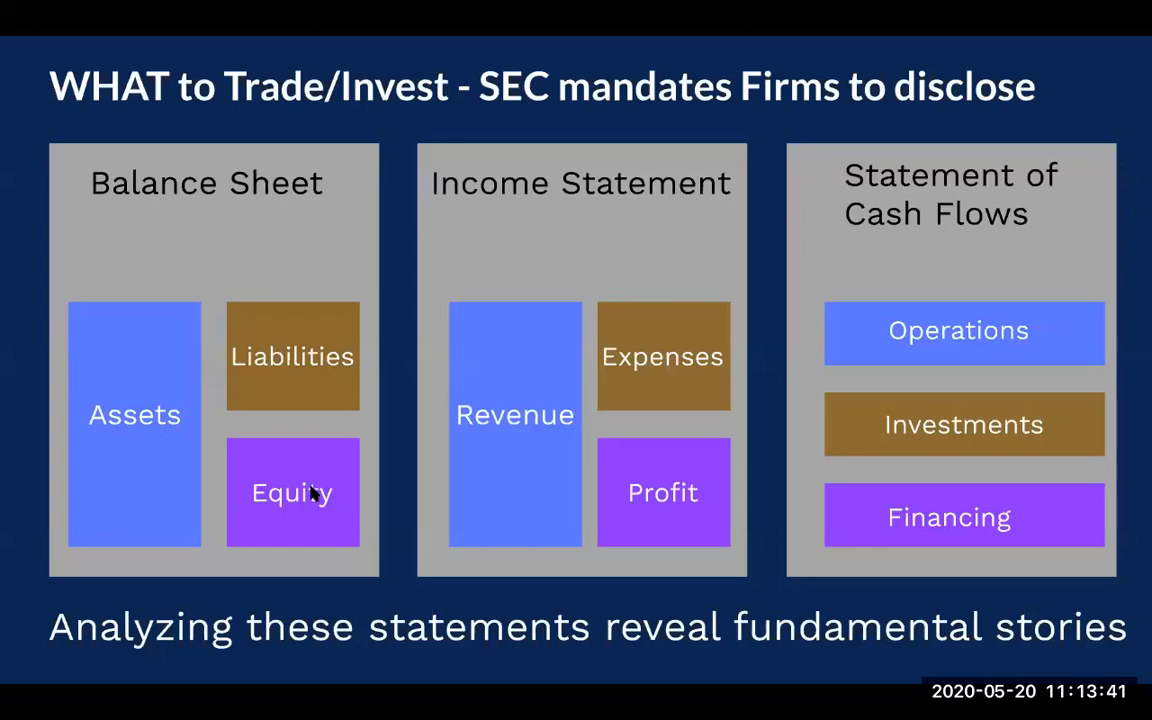
pyautogui.hotkey('ctrl', 'Left')
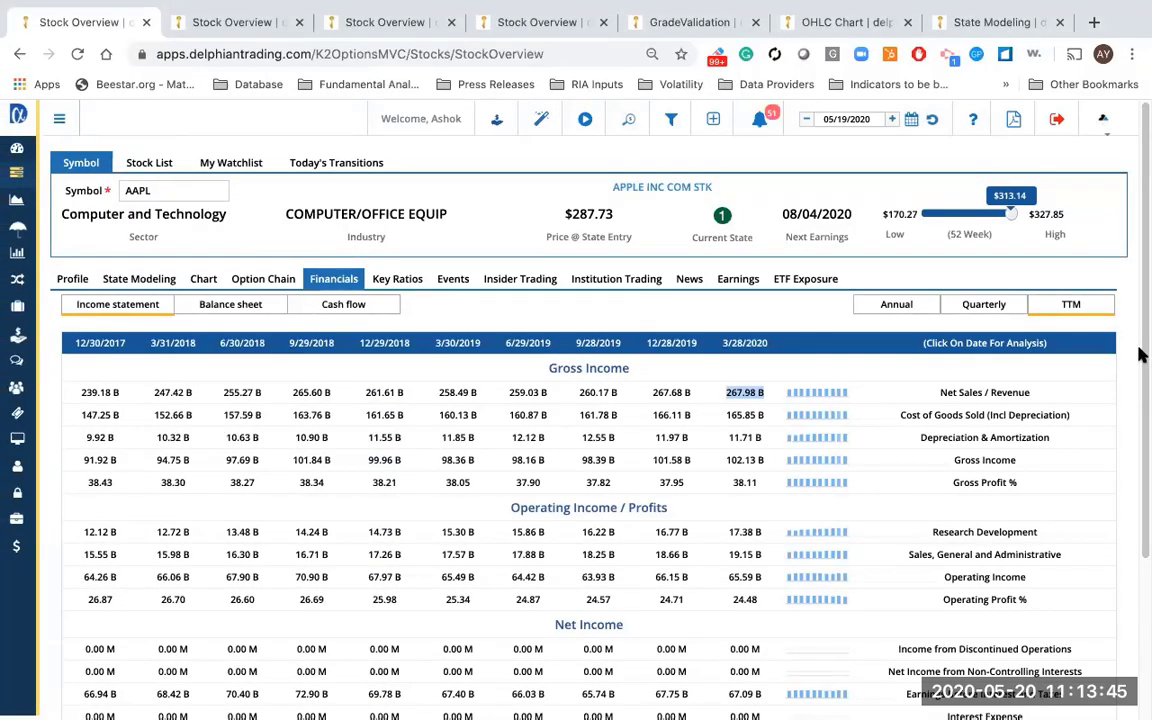
# Step: Open the TTM balance sheet and highlight the 3/28/2020 figures for total assets, total liabilities, and total liabilities and equity
pyautogui.scroll(-1, 1139, 378)
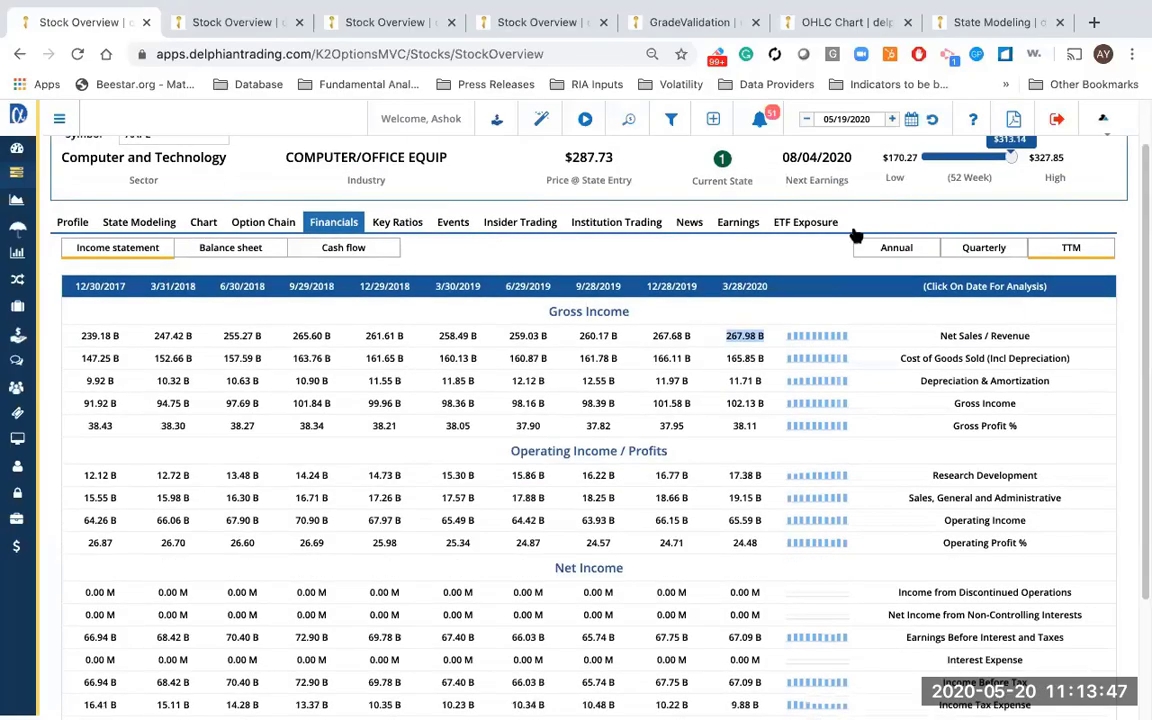
pyautogui.click(239, 250)
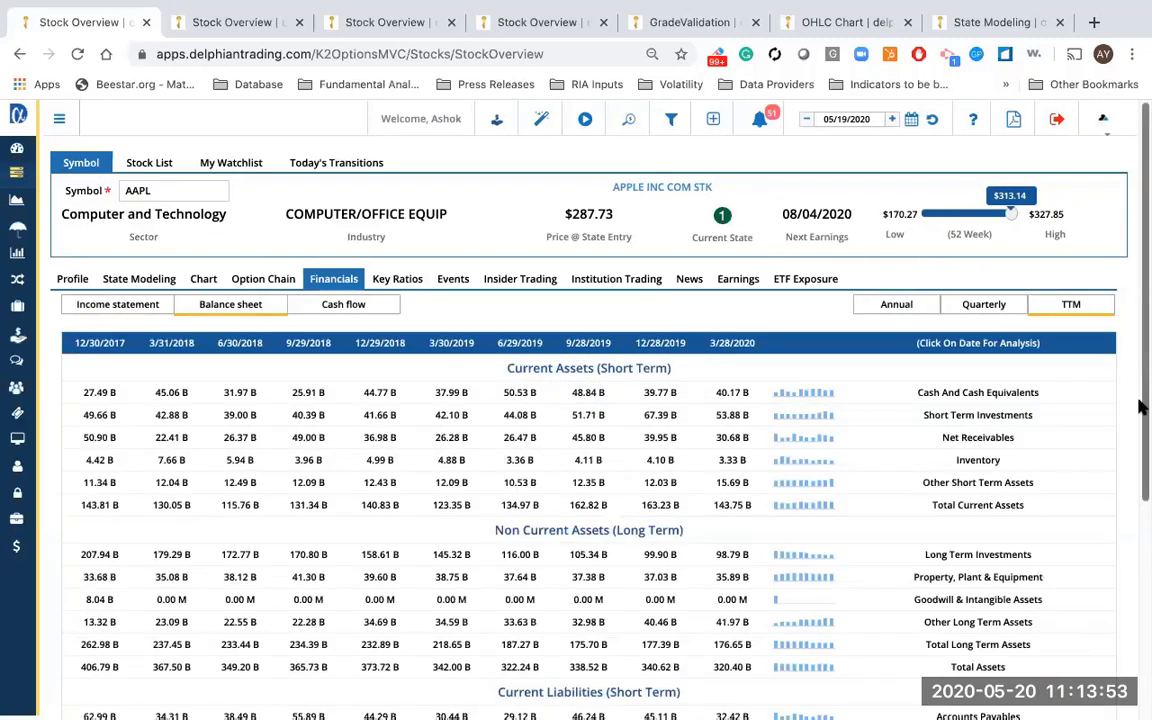
pyautogui.scroll(-1, 1141, 473)
pyautogui.scroll(-5, 1141, 473)
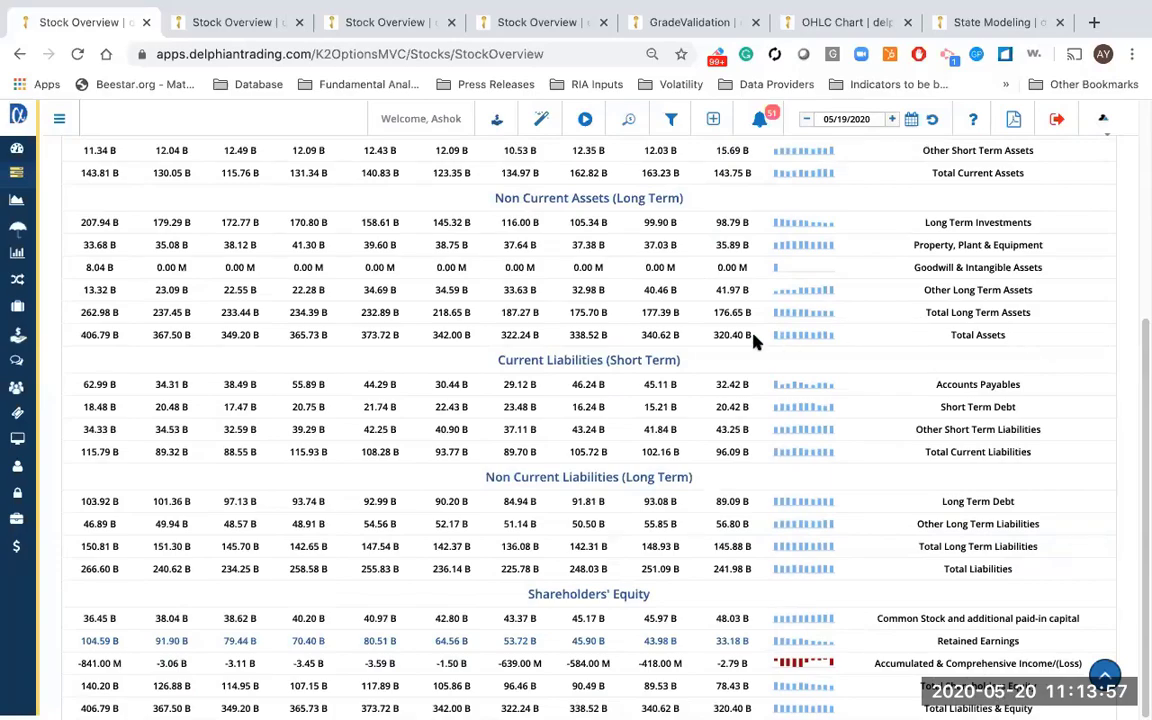
pyautogui.moveTo(754, 341); pyautogui.dragTo(705, 341)
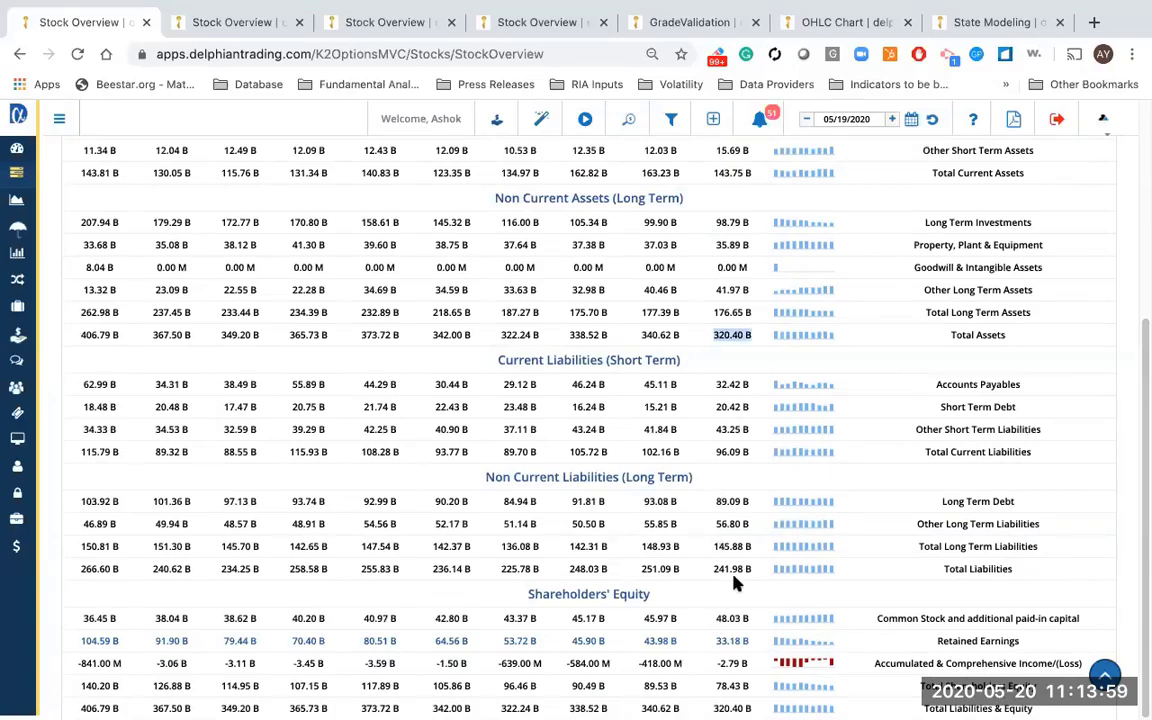
pyautogui.moveTo(757, 571); pyautogui.dragTo(707, 569)
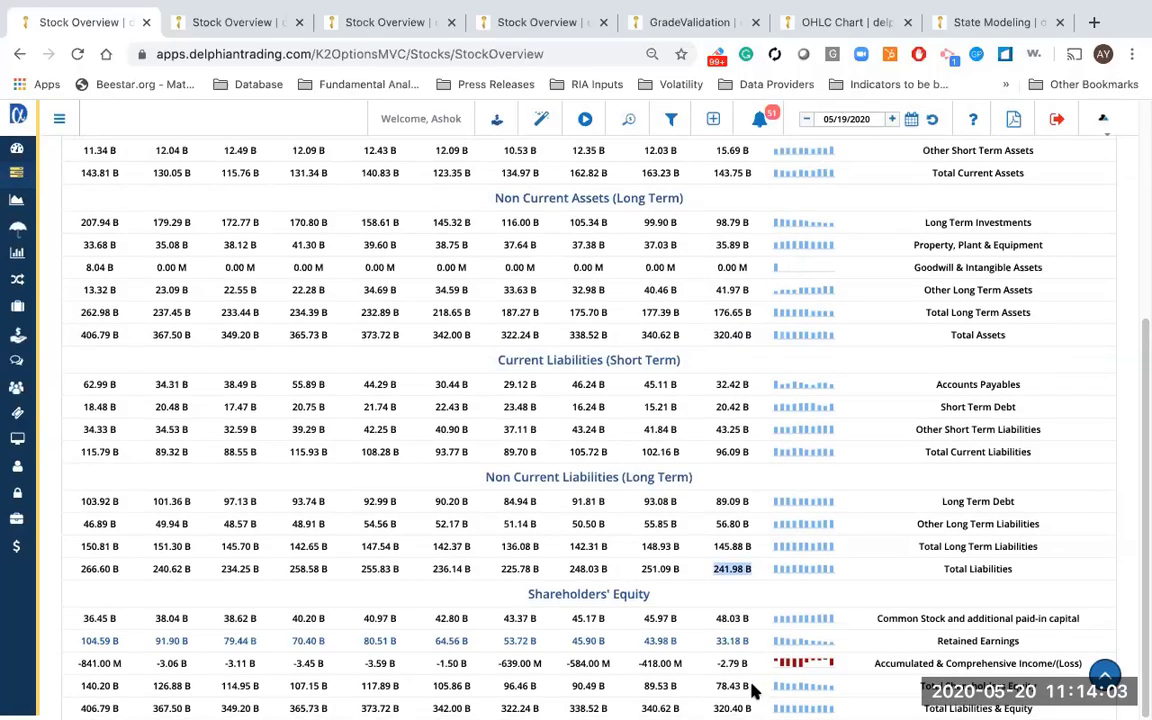
pyautogui.moveTo(753, 687); pyautogui.dragTo(715, 706)
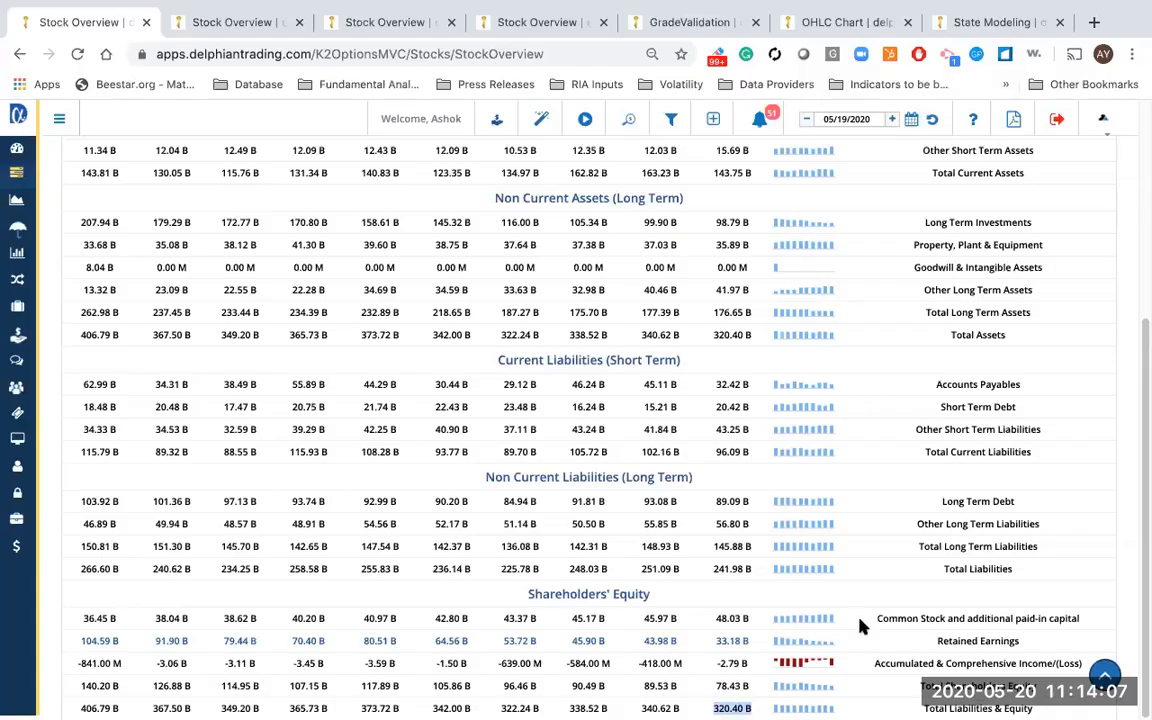
# Step: Check the 3/28/2020 total assets against total liabilities and equity, and open the balance sheet analysis for that date
pyautogui.click(743, 335)
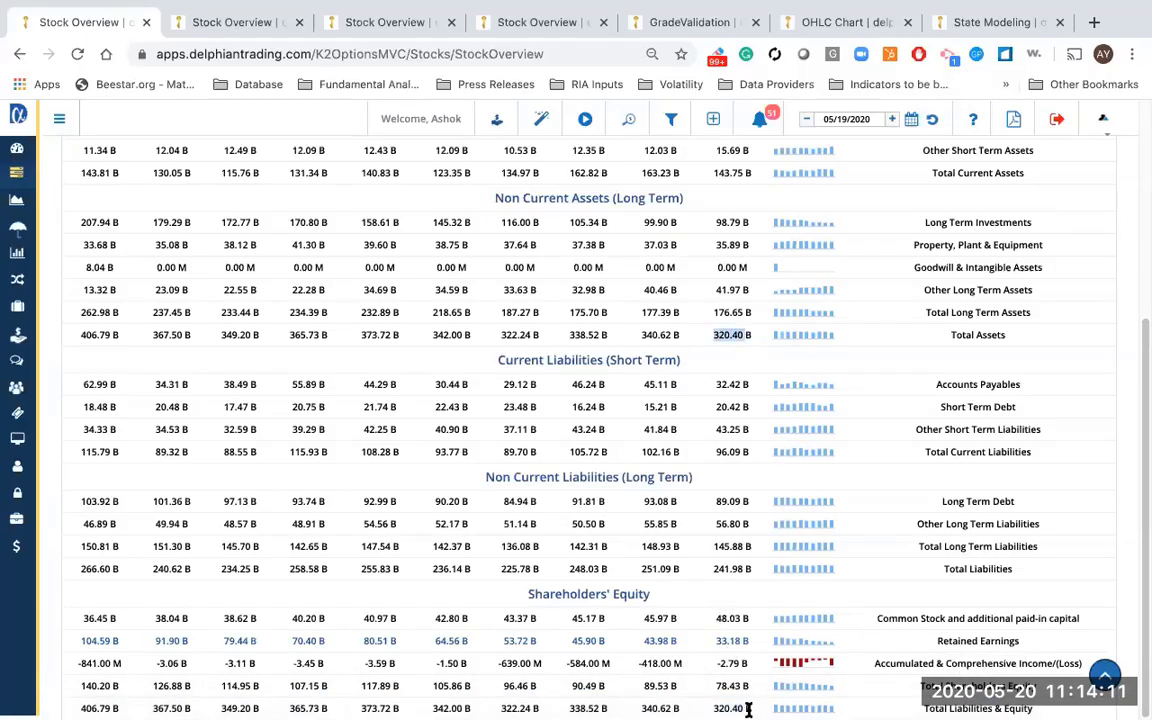
pyautogui.moveTo(713, 708); pyautogui.dragTo(752, 708)
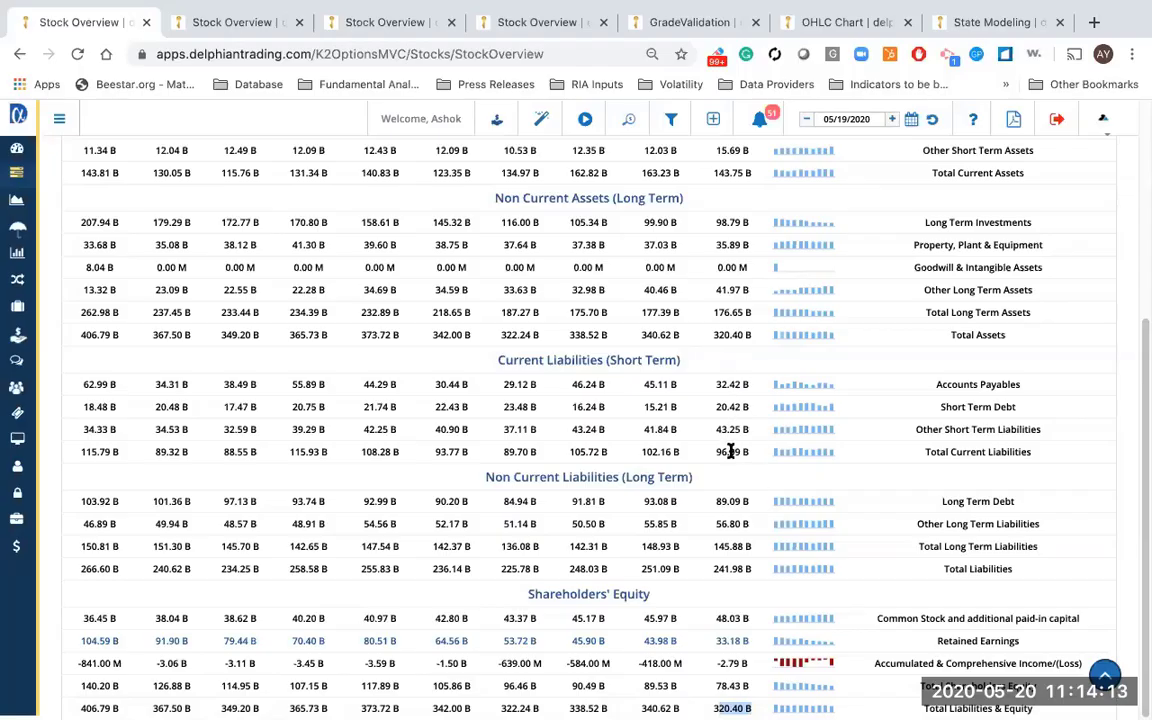
pyautogui.scroll(2, 731, 451)
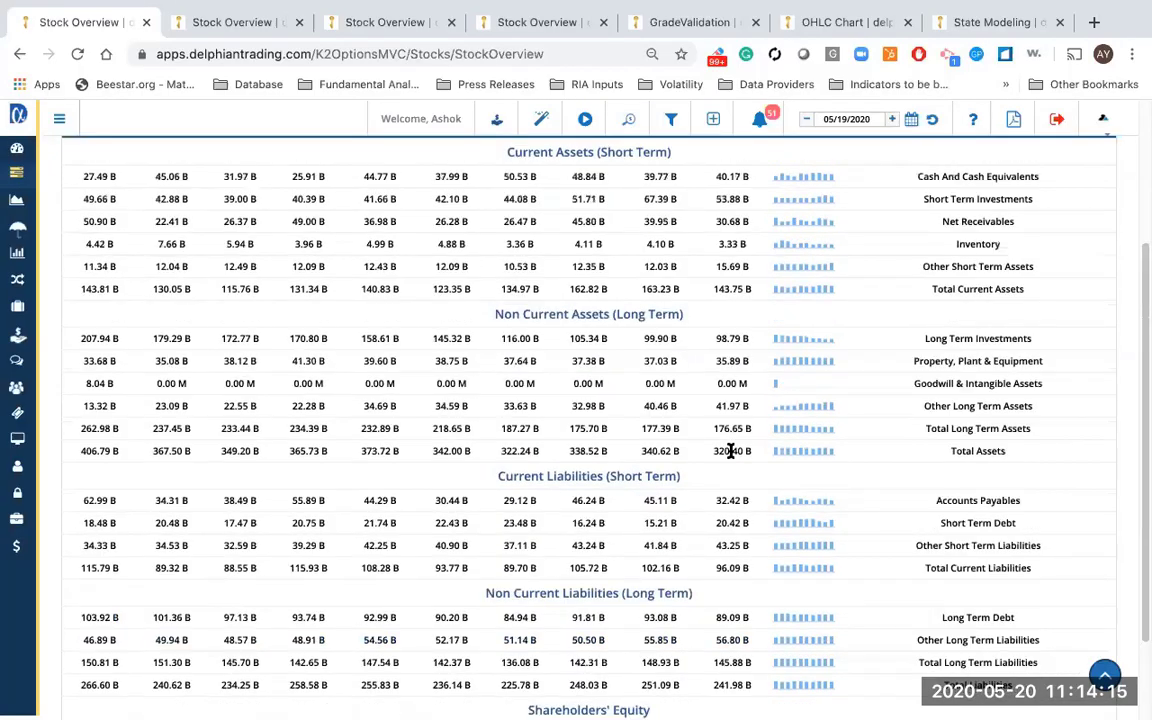
pyautogui.scroll(4, 731, 451)
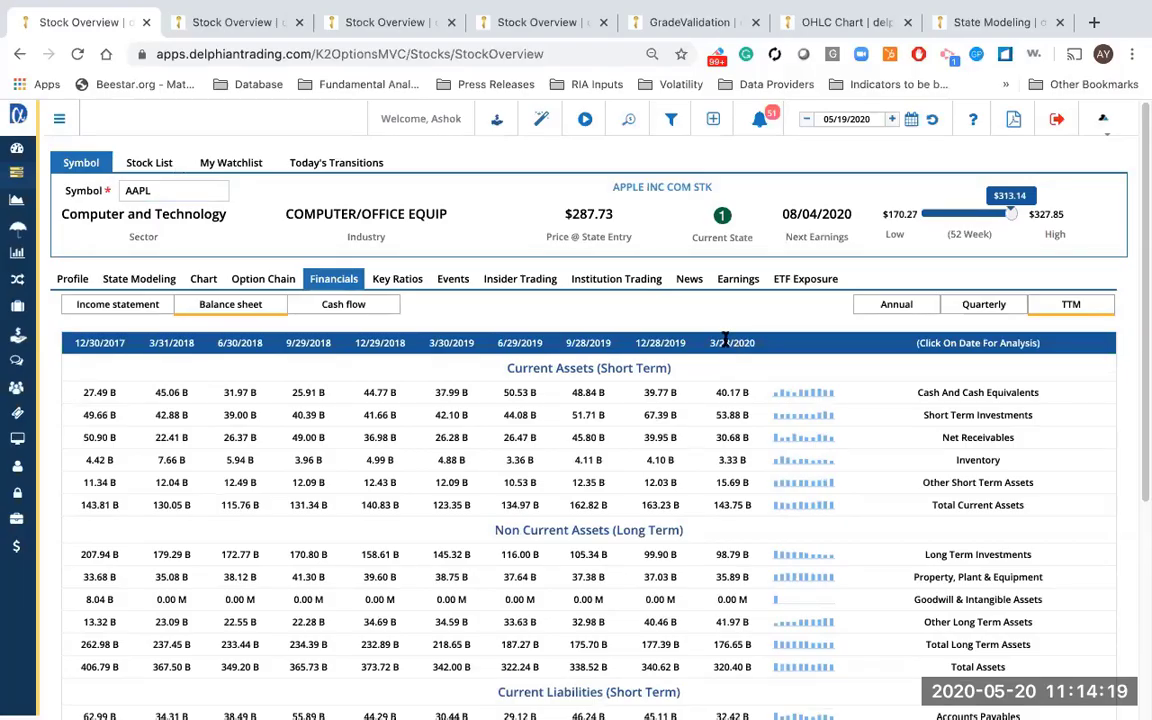
pyautogui.click(726, 342)
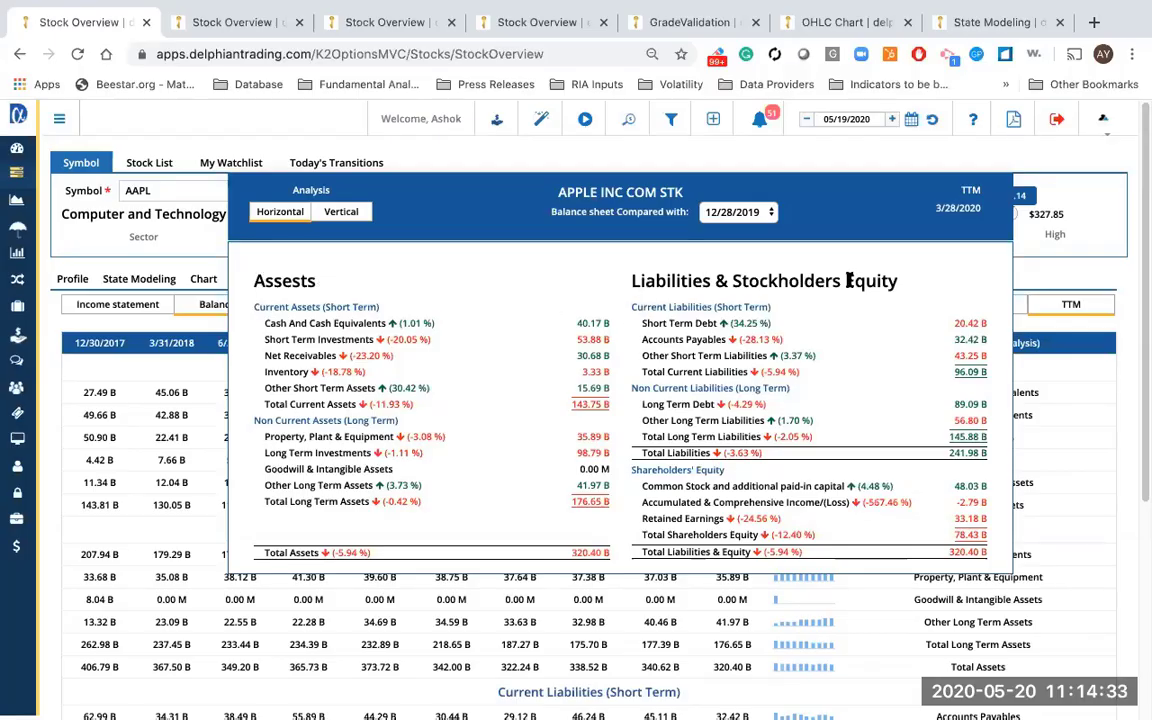
pyautogui.hotkey('ctrl', 'Right')
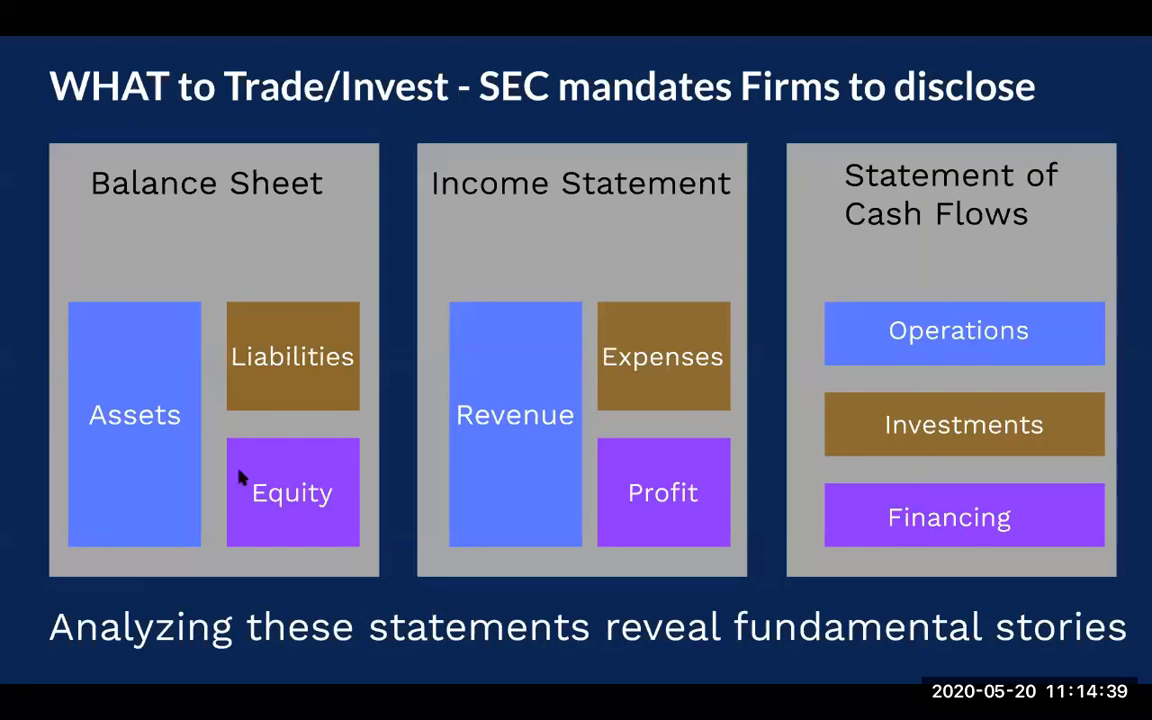
pyautogui.hotkey('ctrl', 'Left')
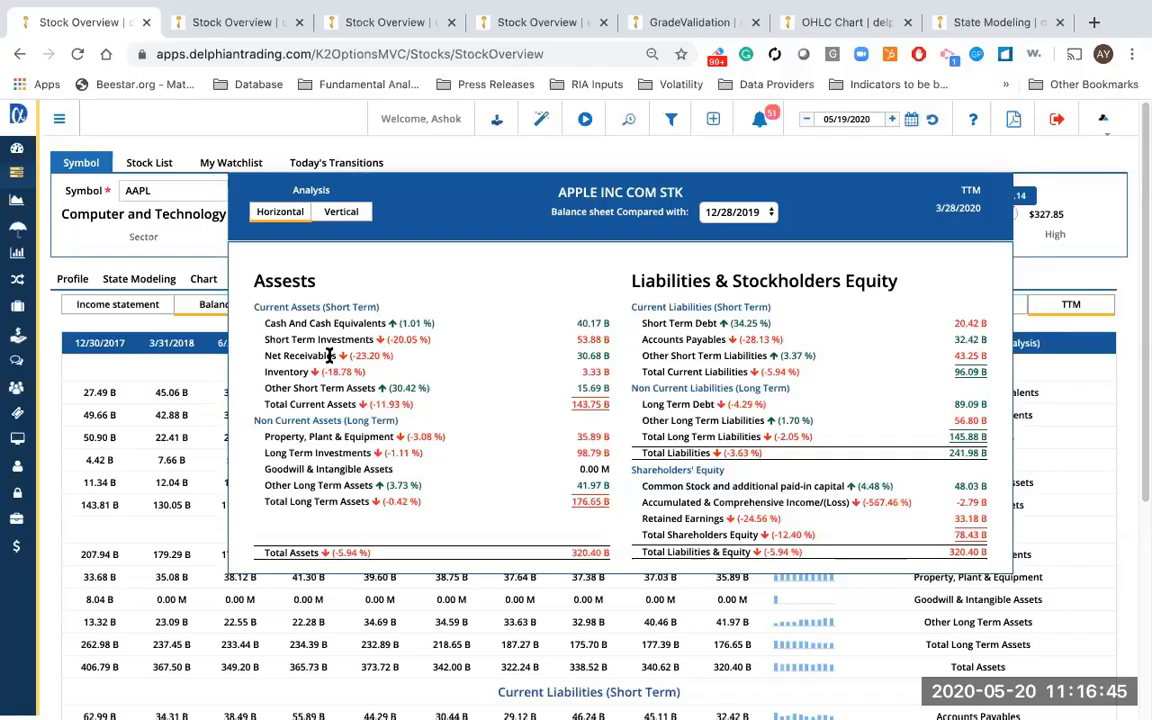
# Step: Highlight Net Receivables in the balance sheet analysis, and the block from the assets heading through the Net Receivables line
pyautogui.moveTo(263, 355); pyautogui.dragTo(337, 355)
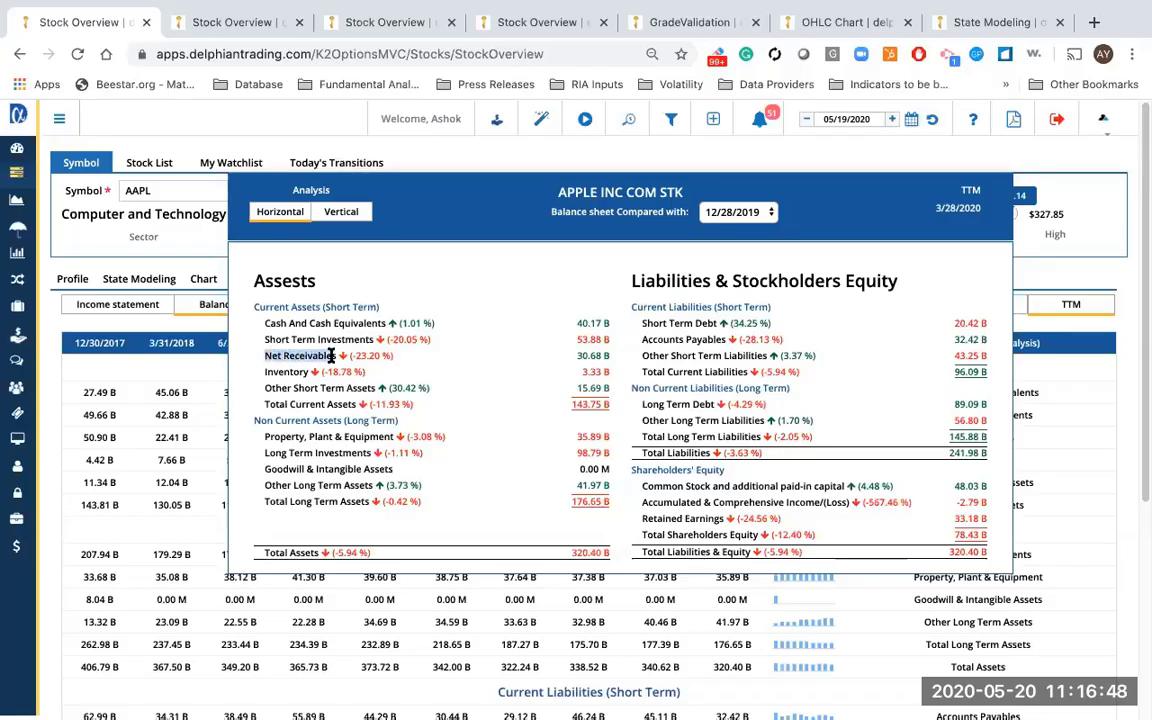
pyautogui.click(266, 358)
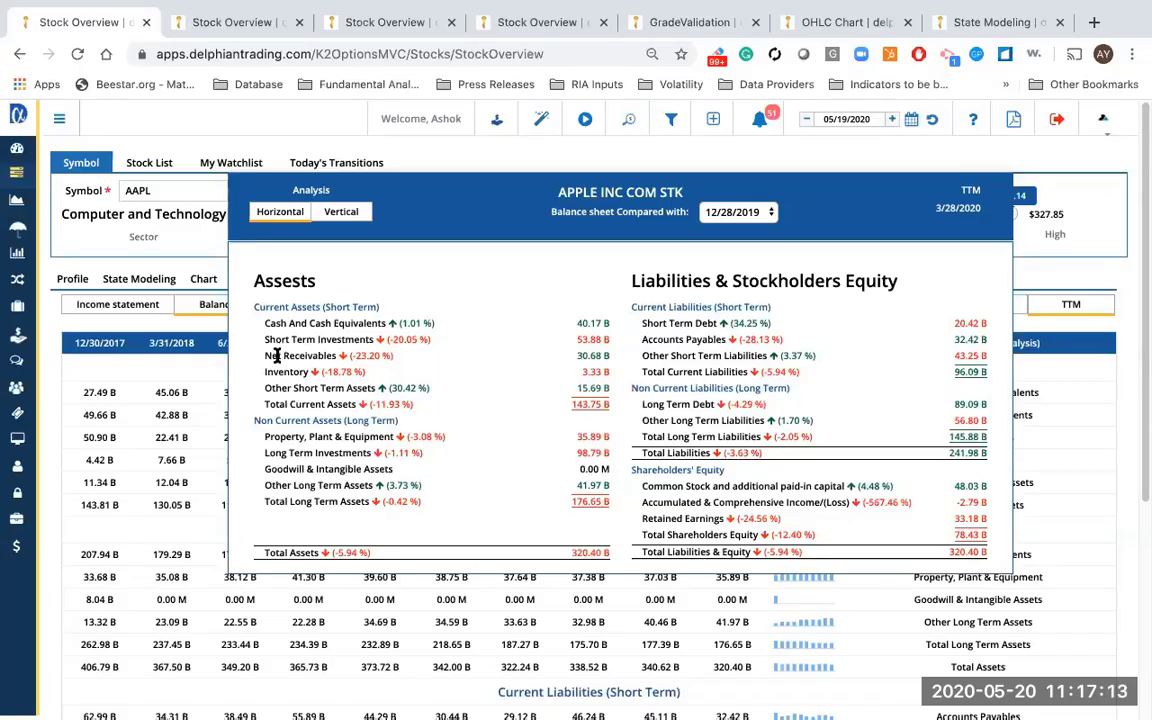
pyautogui.moveTo(254, 281); pyautogui.dragTo(570, 360)
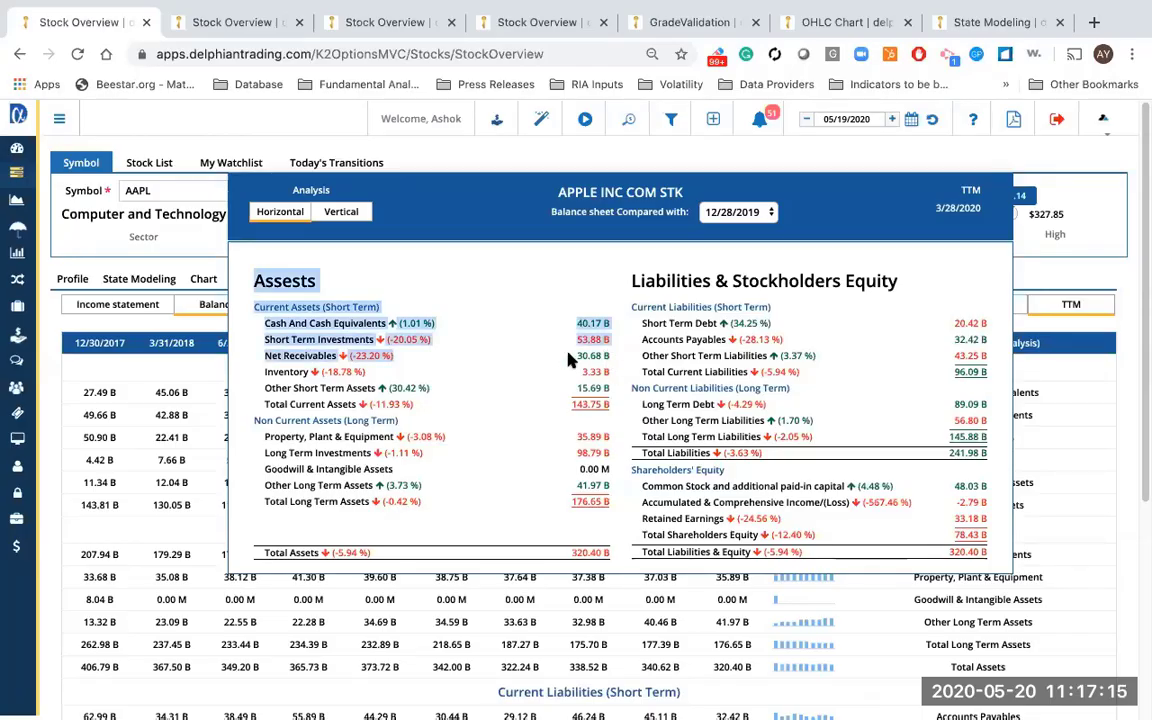
pyautogui.click(440, 355)
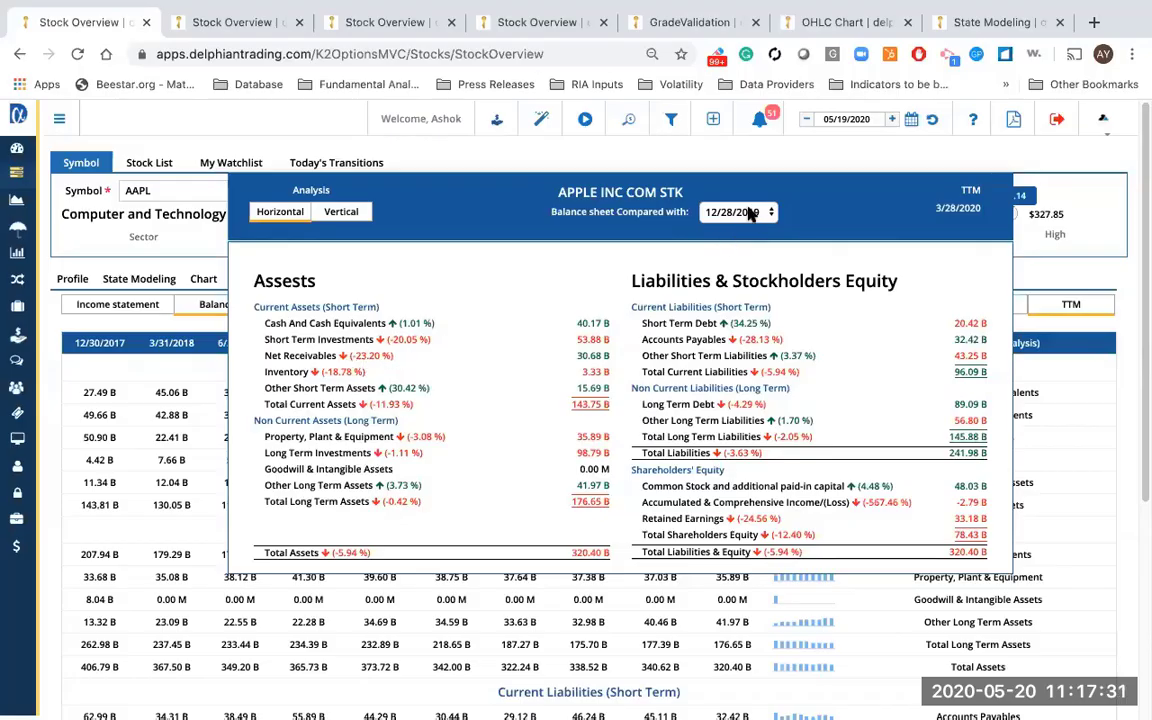
# Step: Highlight the 3/28/2020 statement date and compare that balance sheet with 3/30/2019
pyautogui.doubleClick(960, 209)
pyautogui.click(957, 226)
pyautogui.click(735, 216)
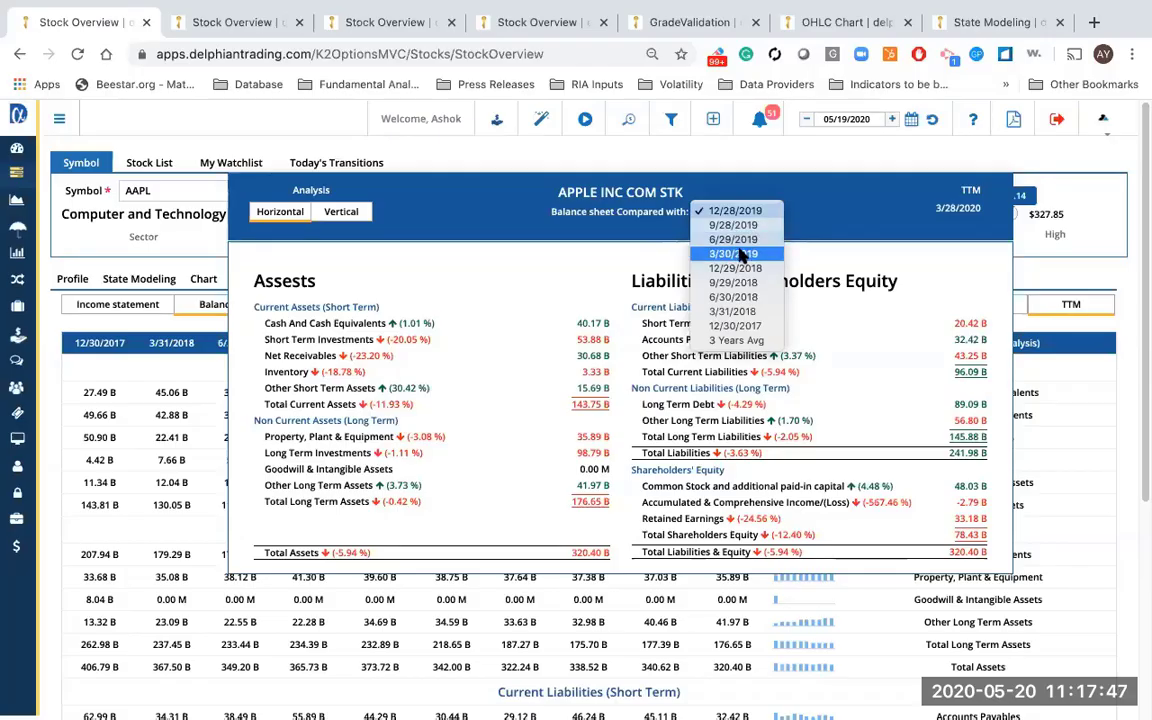
pyautogui.click(735, 254)
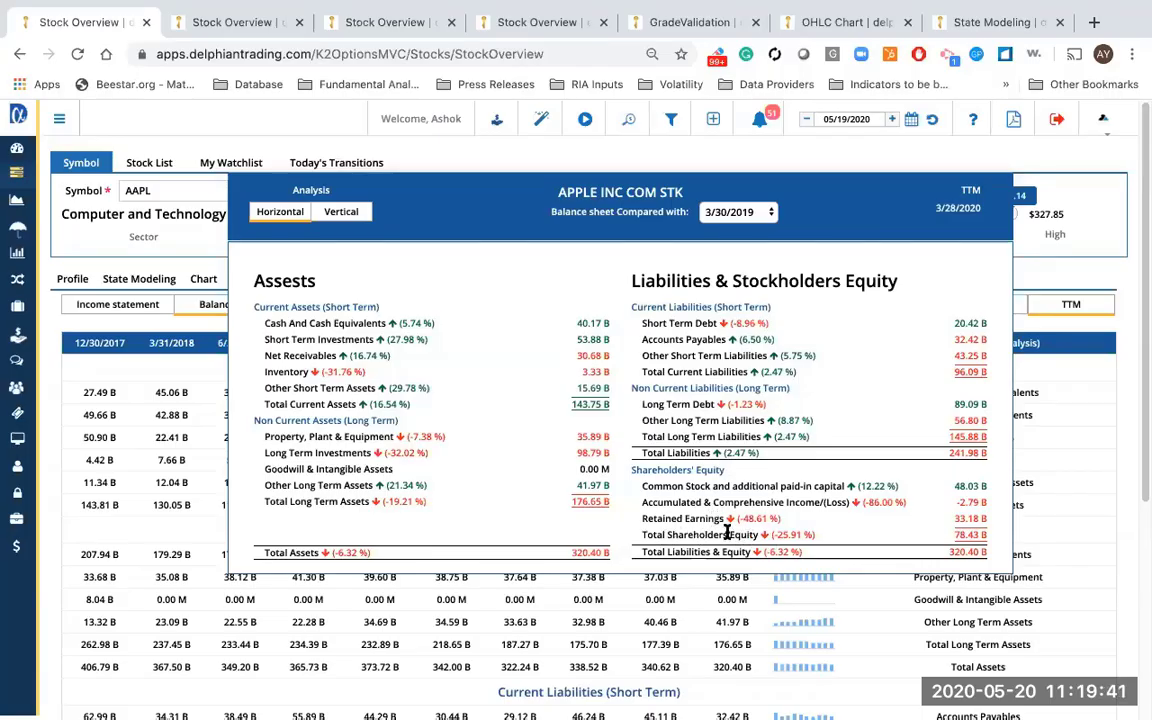
# Step: Compare the 3/28/2020 balance sheet with the 3 Years Avg, and review the available comparison periods
pyautogui.click(736, 213)
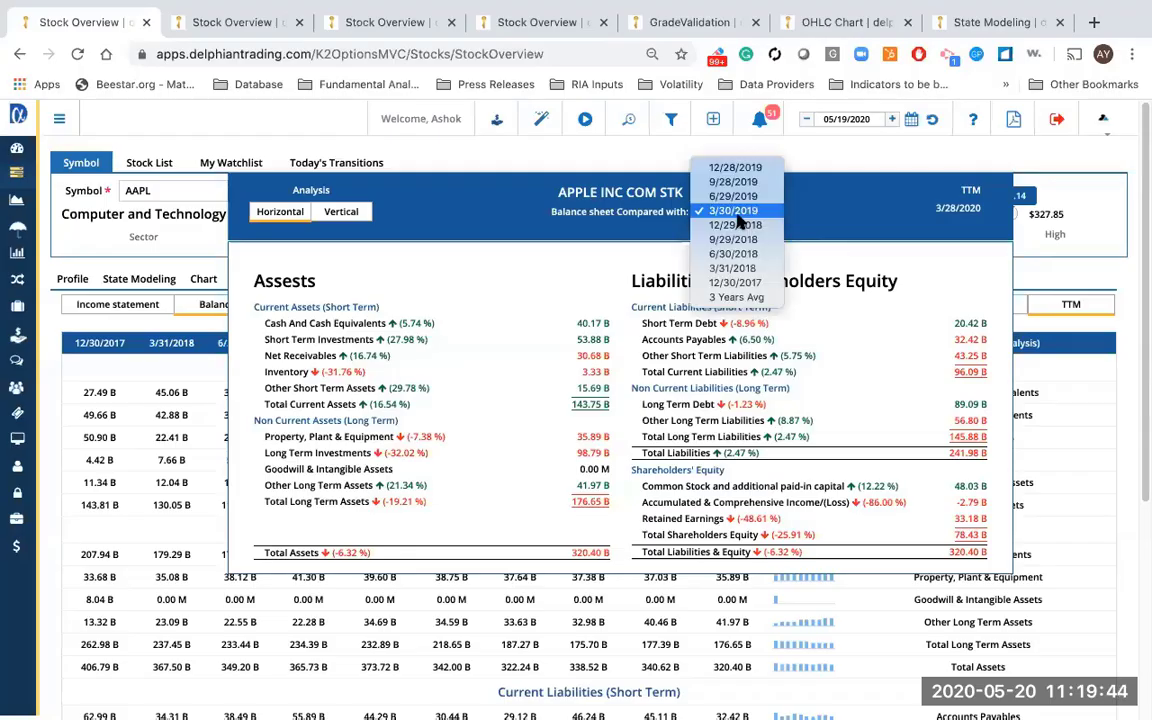
pyautogui.click(737, 297)
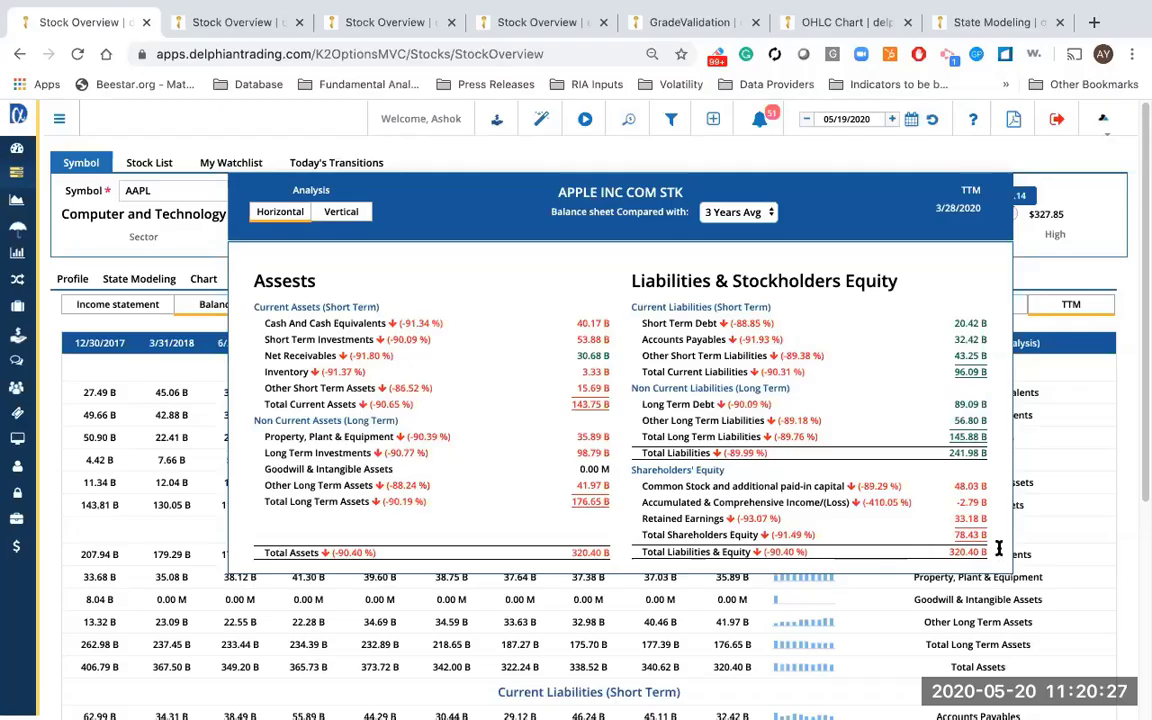
pyautogui.click(745, 213)
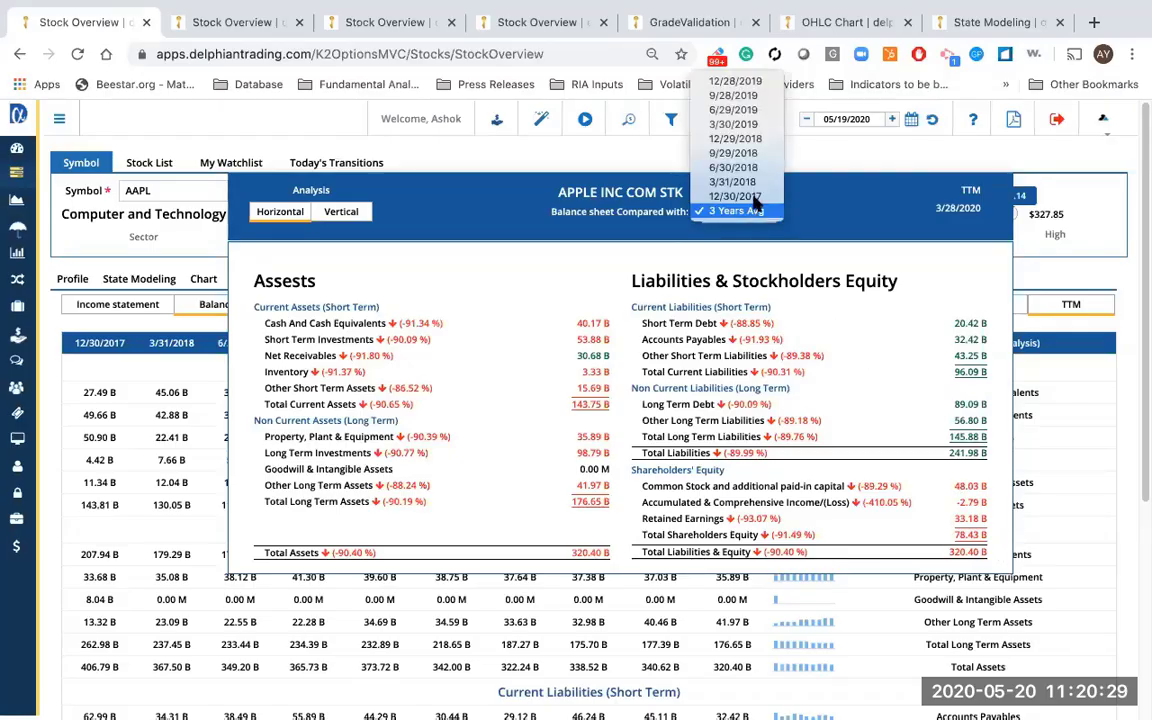
pyautogui.click(835, 220)
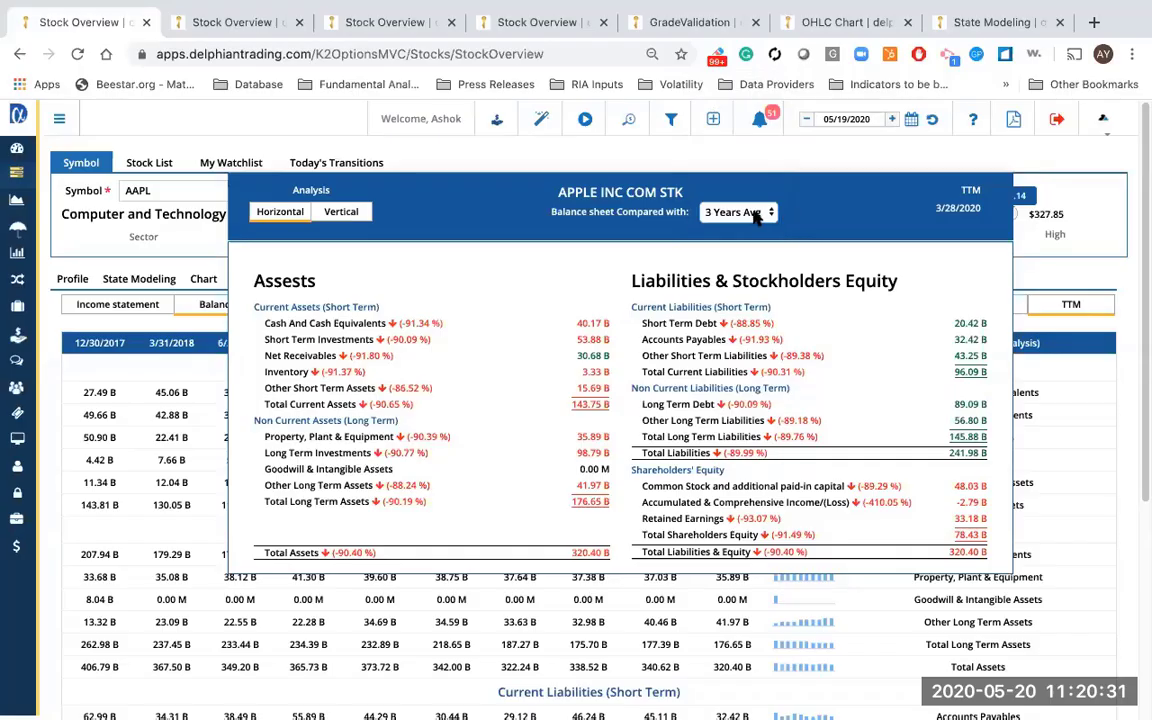
pyautogui.click(766, 216)
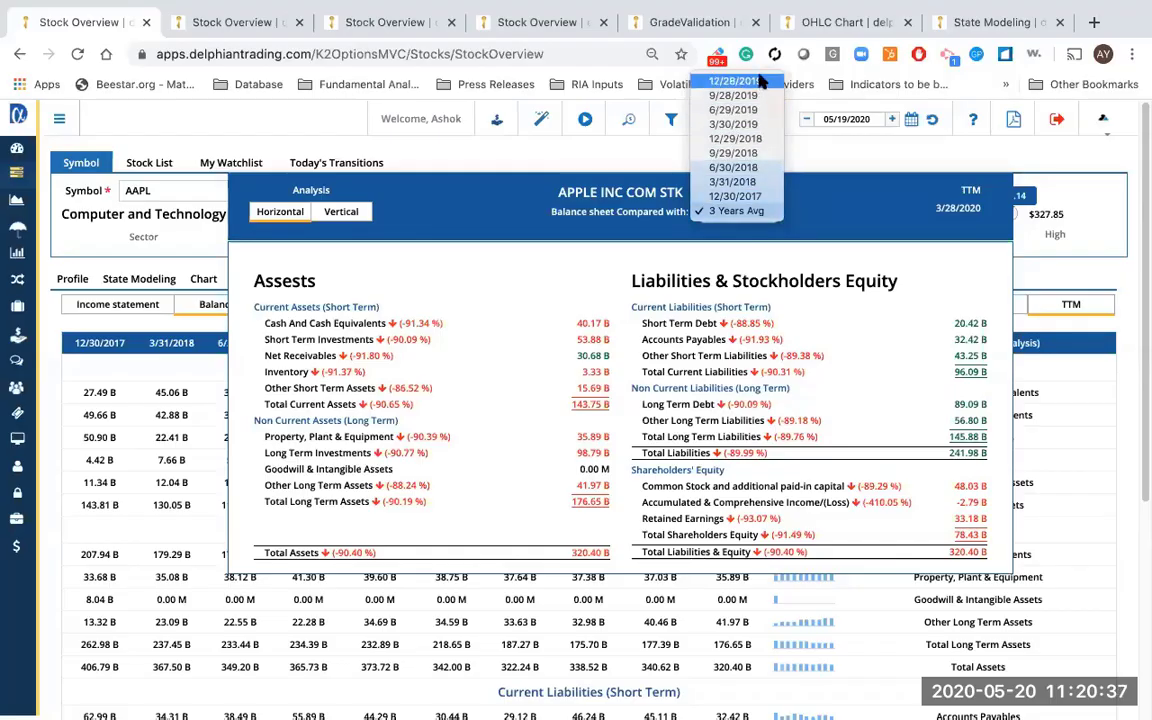
pyautogui.click(740, 210)
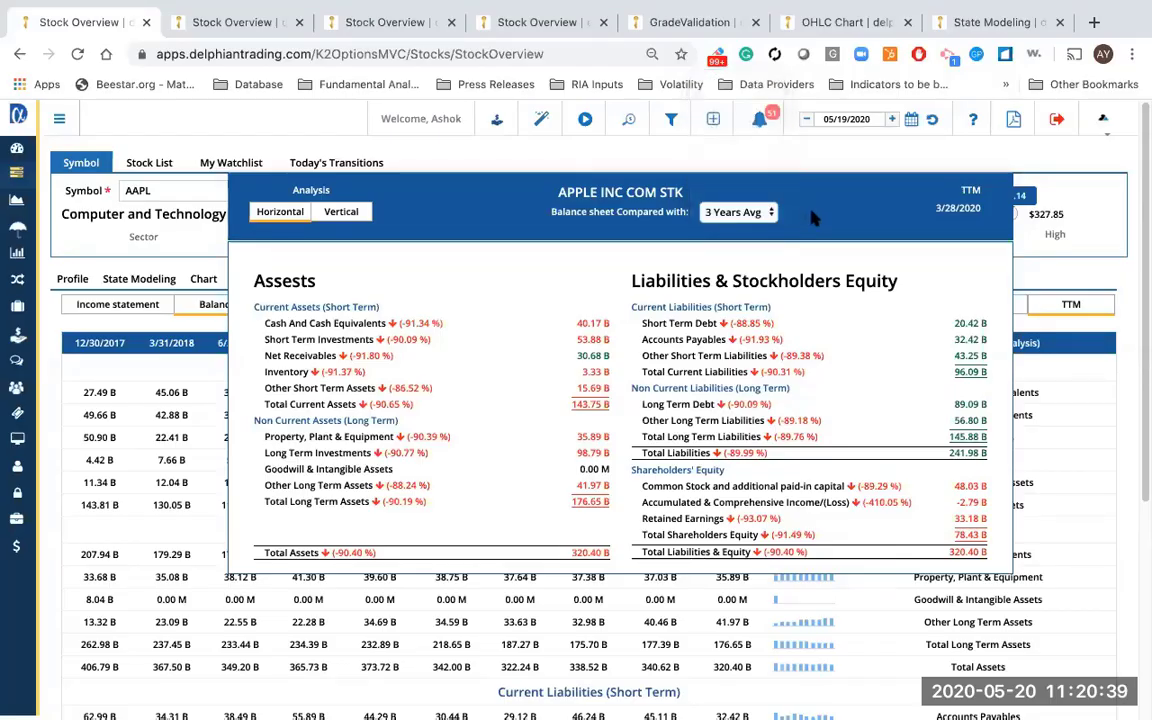
# Step: Close the TTM analysis, show the annual balance sheet, and open the analysis for 9/28/2019
pyautogui.click(1057, 287)
pyautogui.click(907, 304)
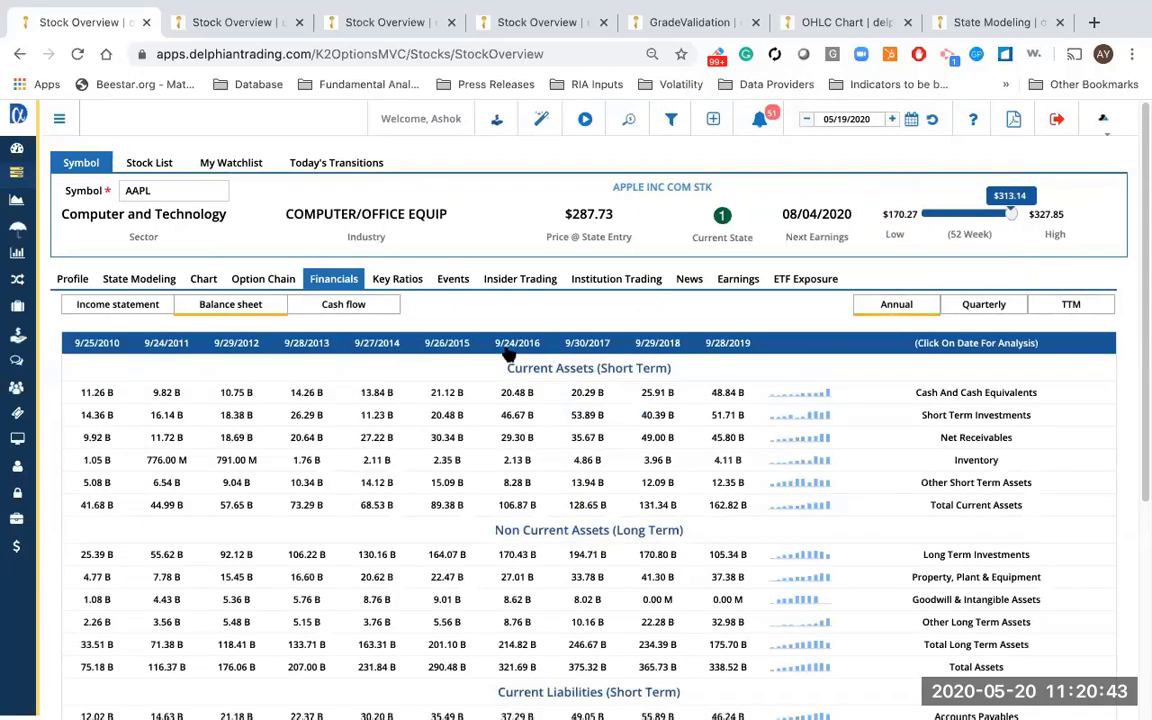
pyautogui.click(708, 343)
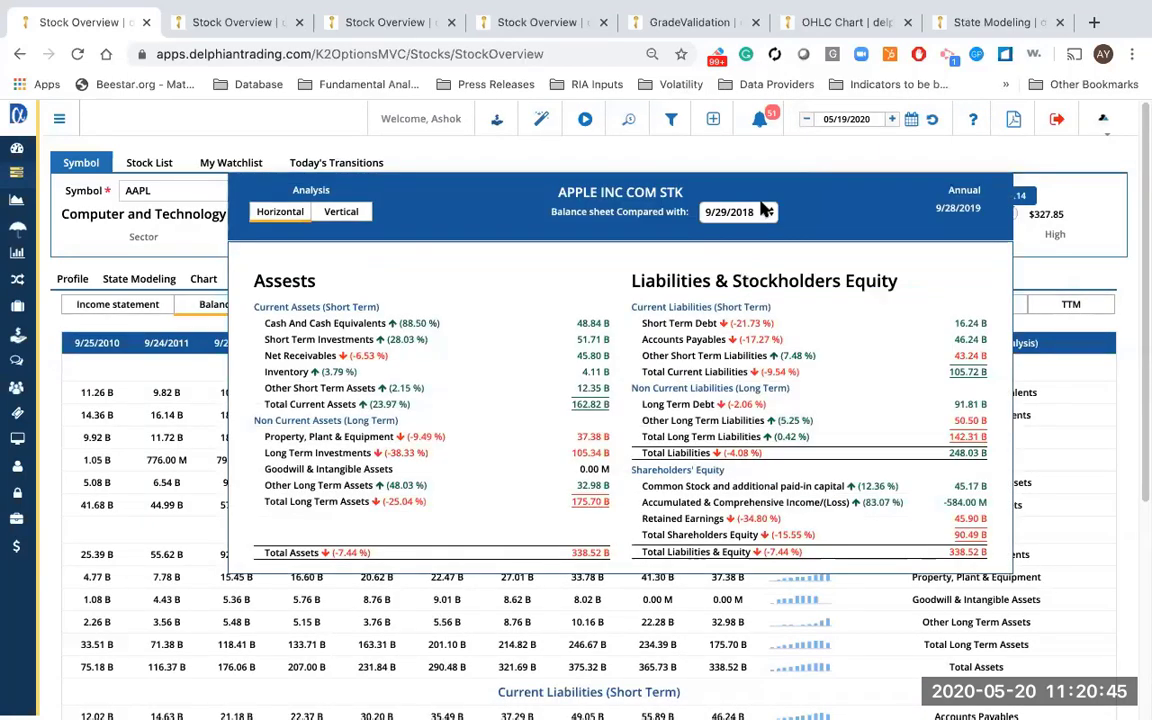
# Step: Compare the annual 9/28/2019 balance sheet with 9/25/2010 and 9/29/2012, and close the analysis
pyautogui.click(755, 211)
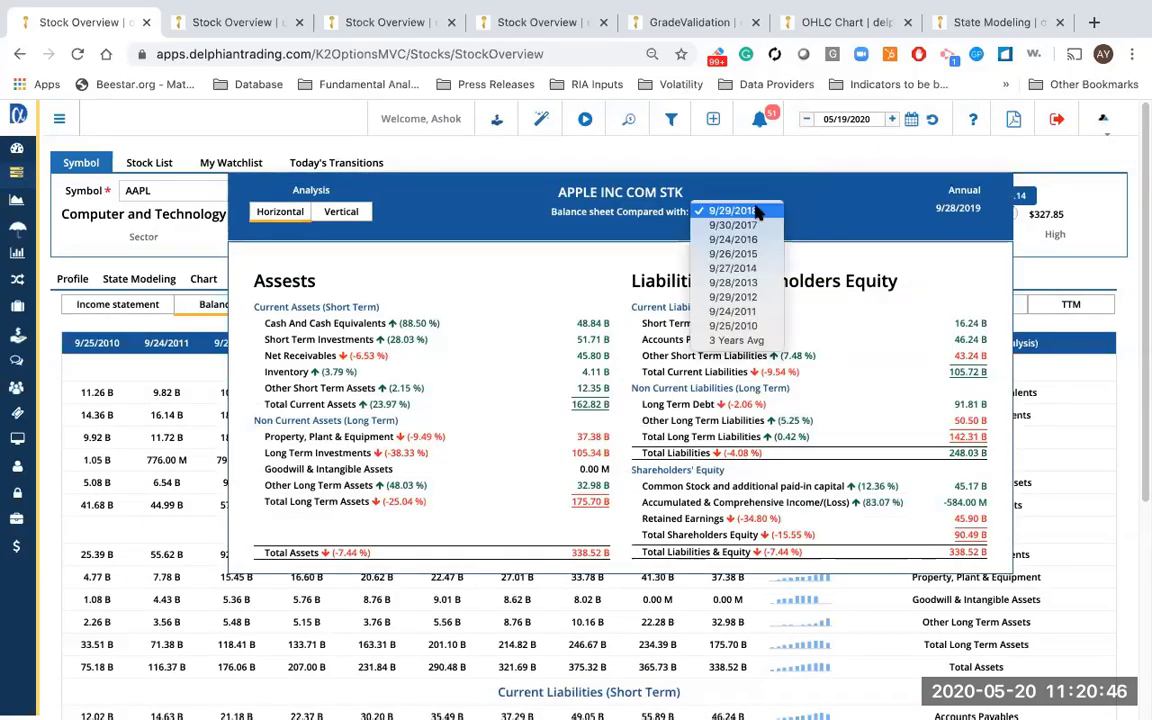
pyautogui.click(755, 325)
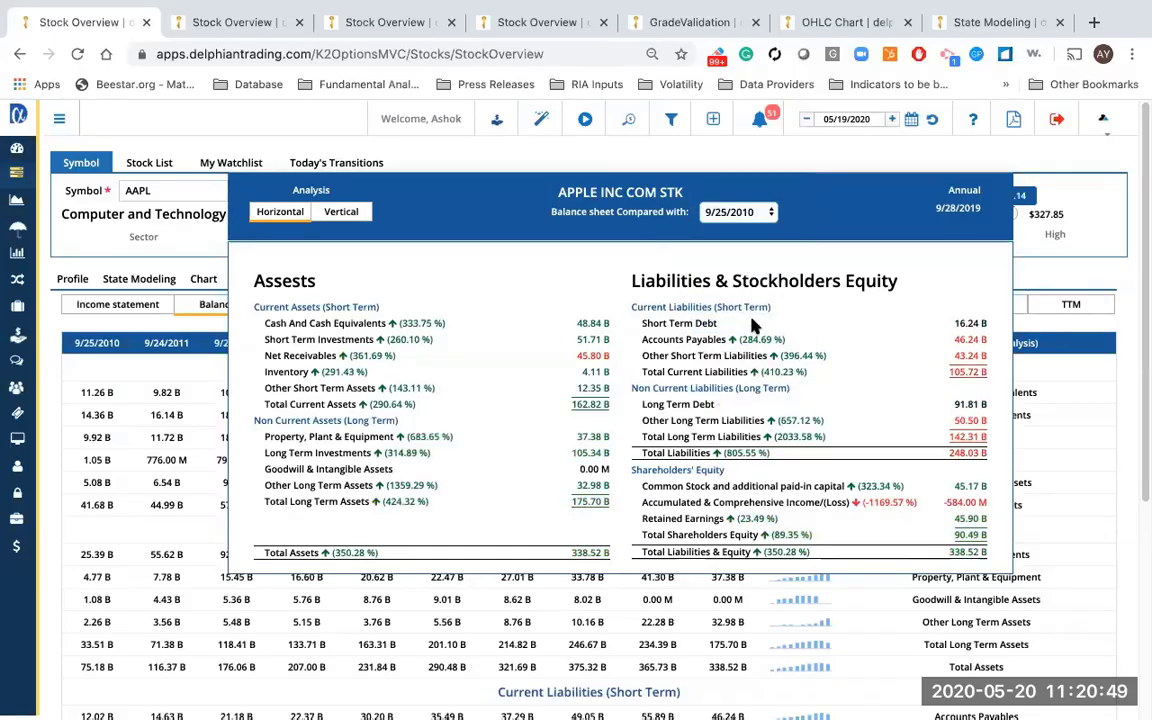
pyautogui.click(748, 211)
pyautogui.click(748, 183)
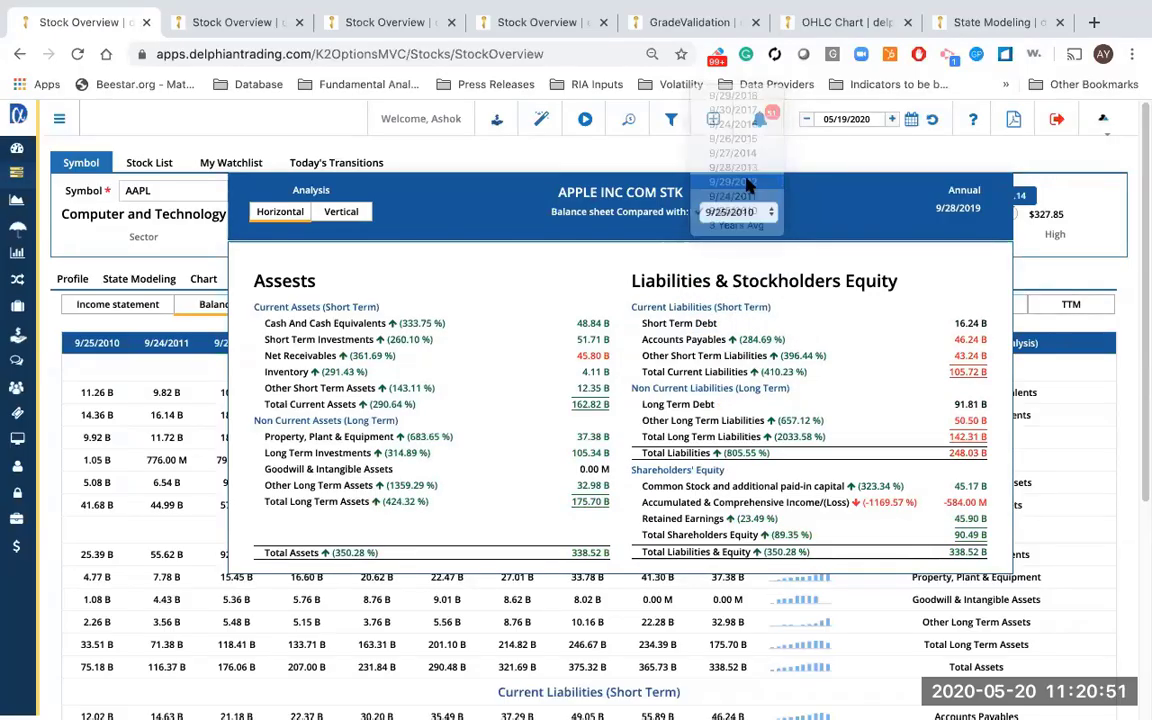
pyautogui.click(1048, 283)
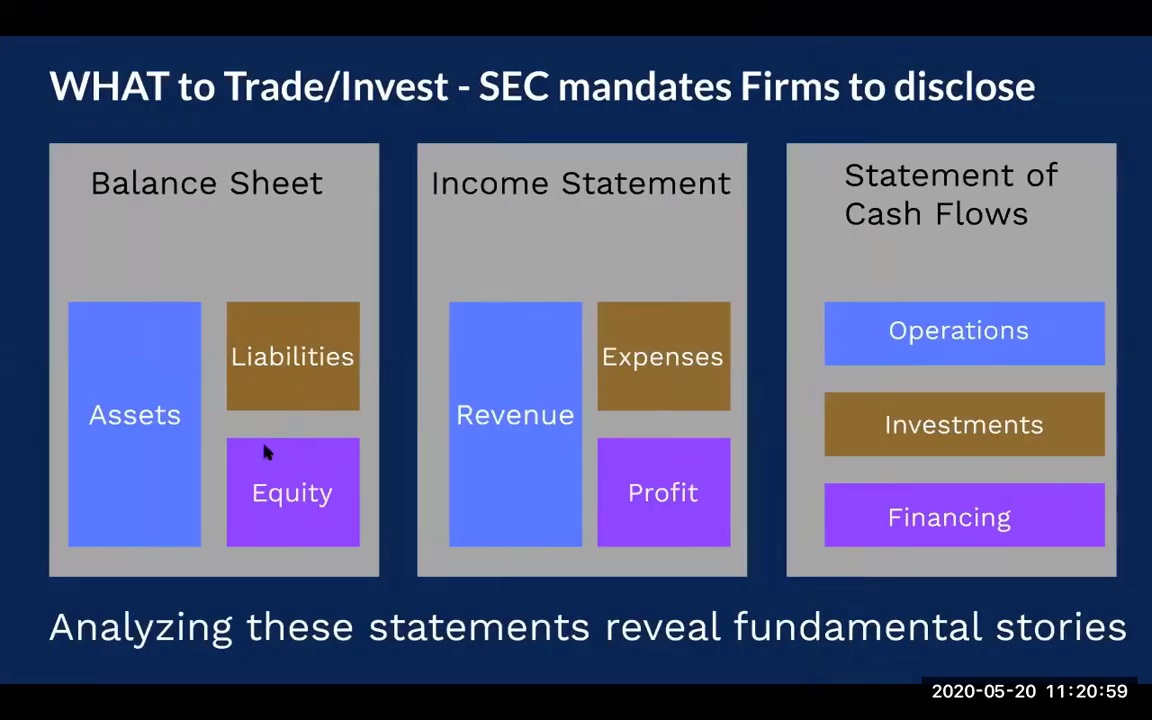
pyautogui.press('Right')
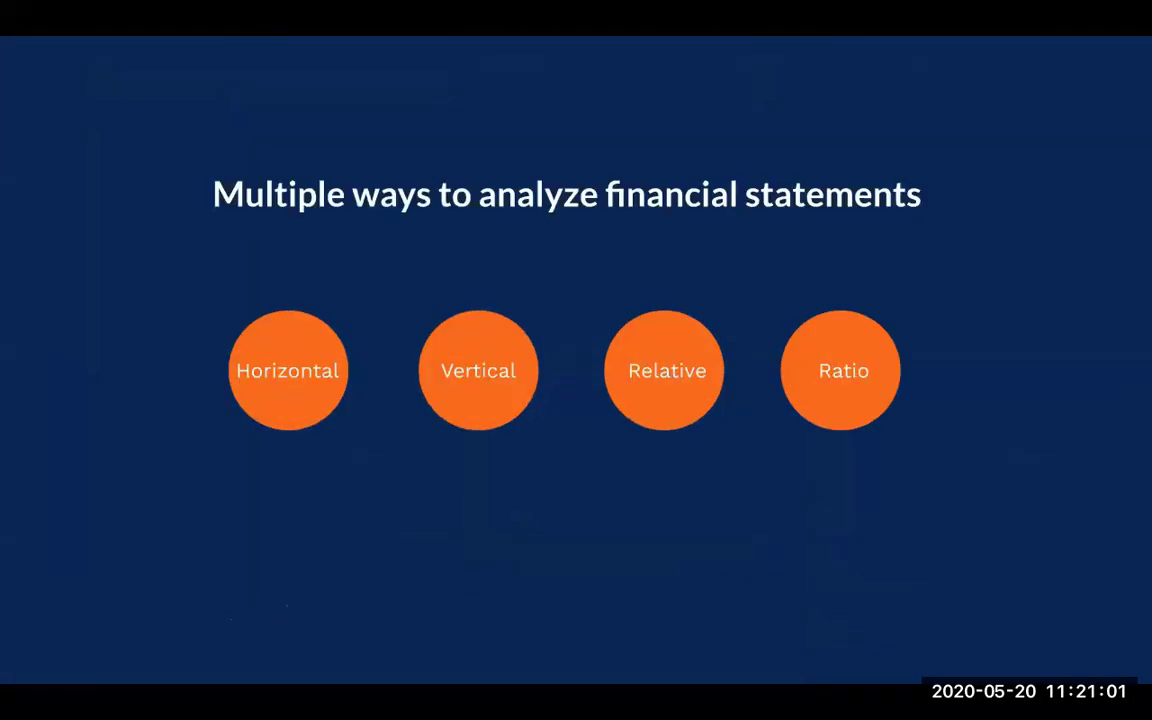
pyautogui.press('Right')
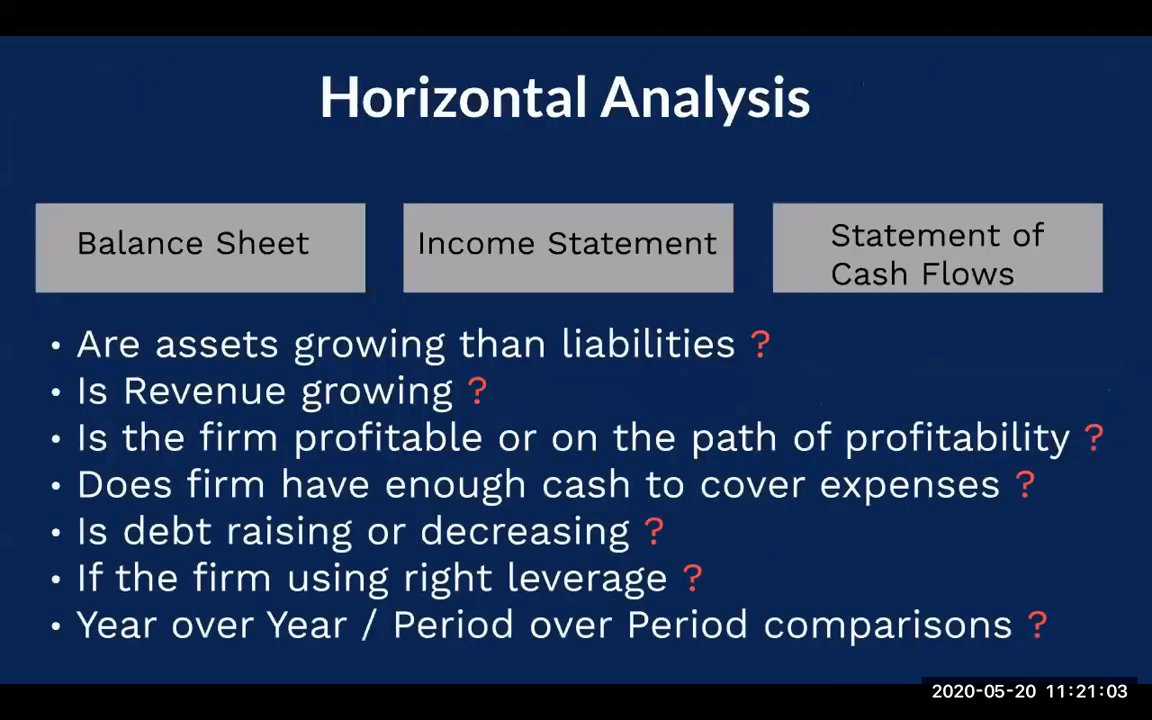
pyautogui.press('Right')
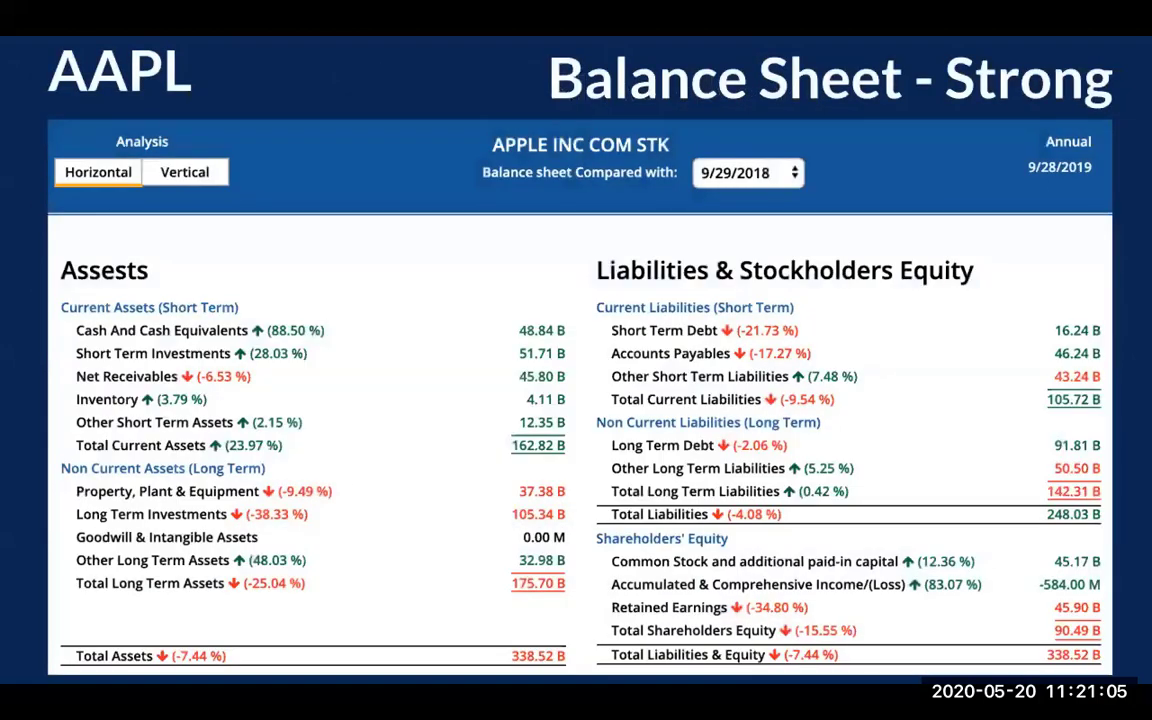
pyautogui.press('Right')
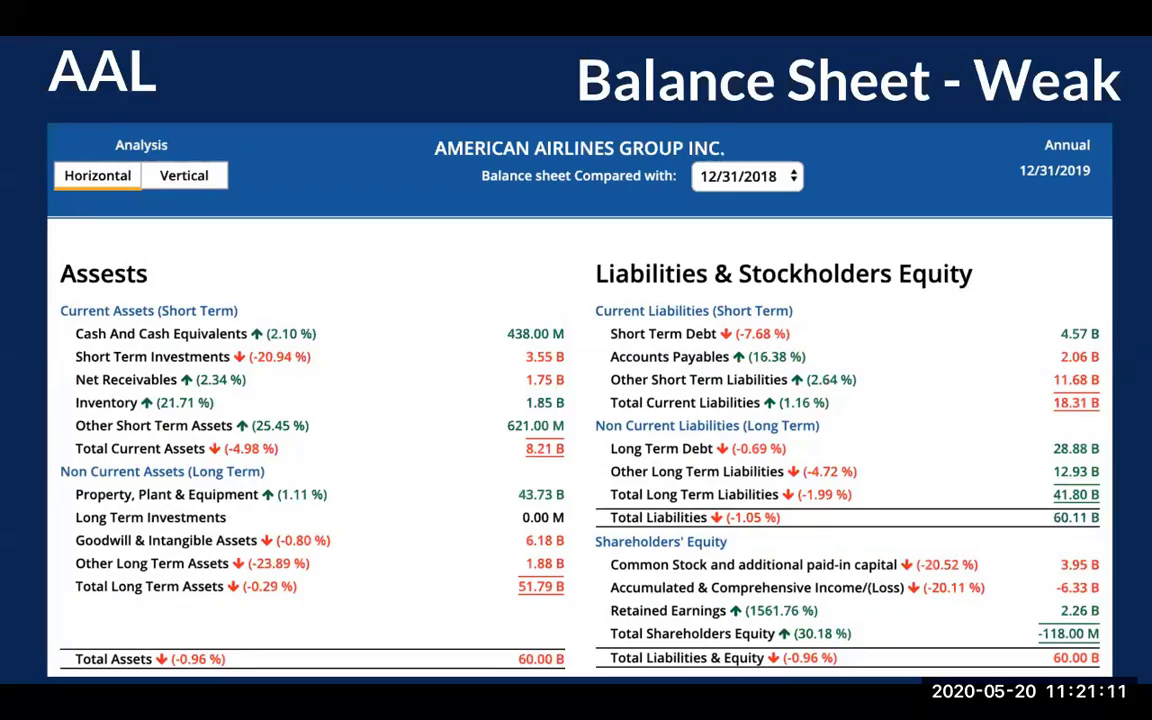
pyautogui.press('Left')
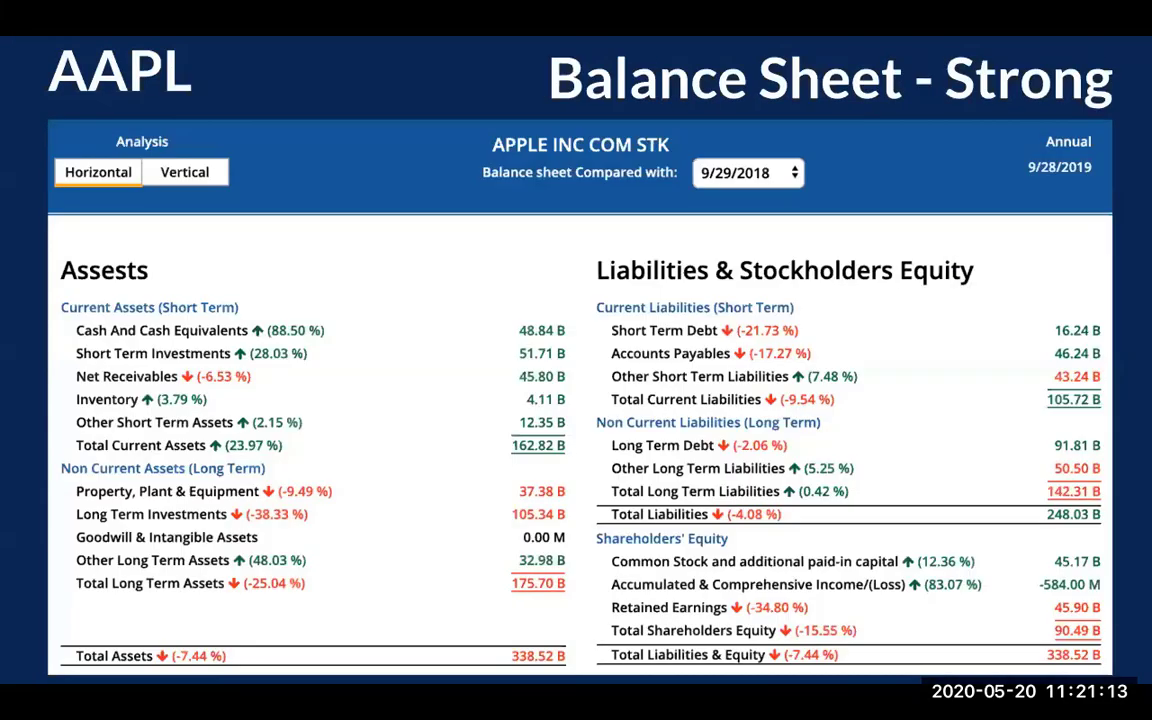
pyautogui.press('Right')
pyautogui.press('Right')
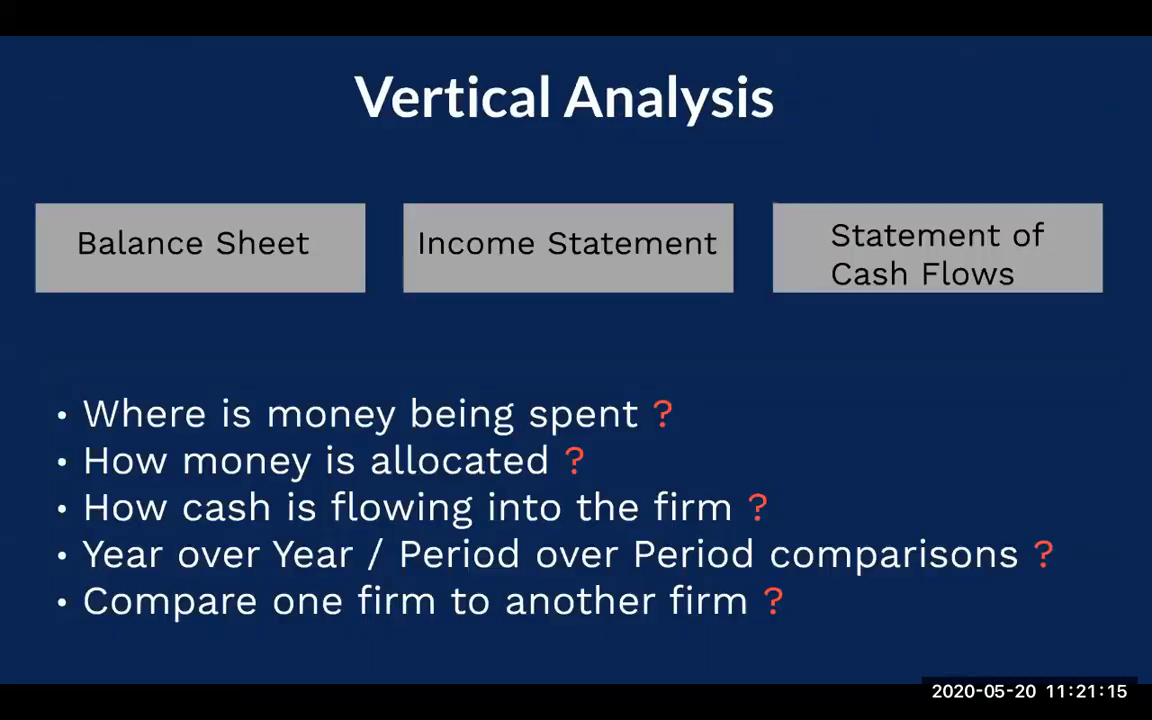
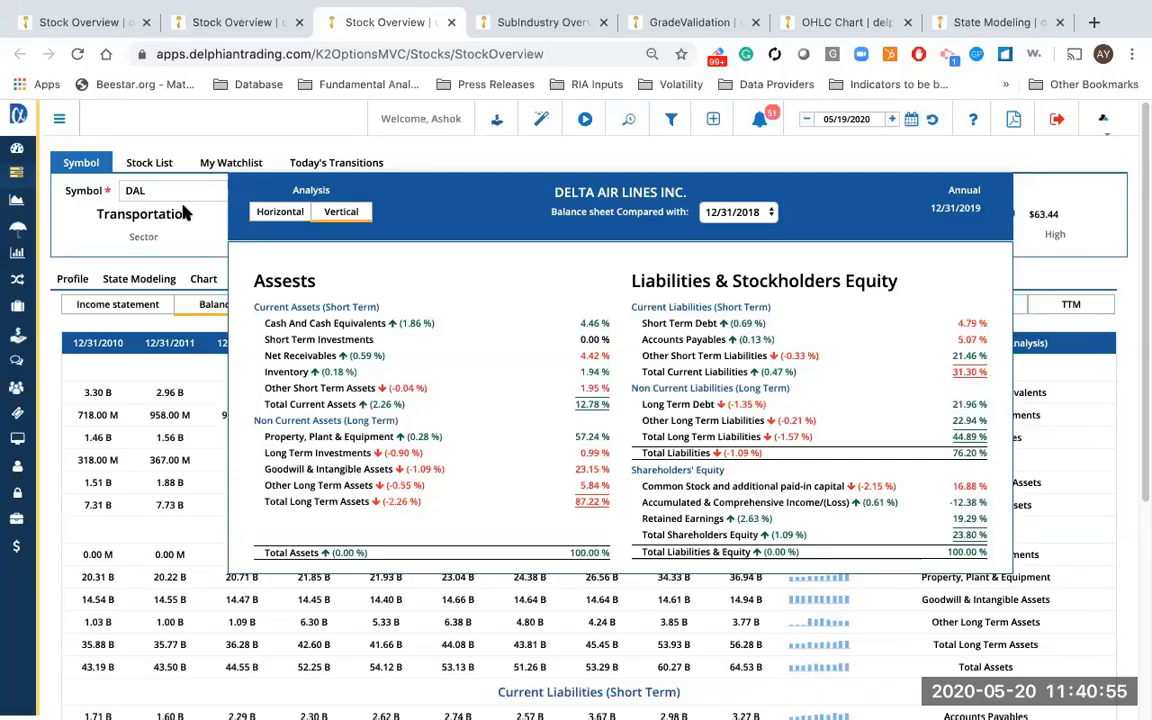
# Step: Close the DAL analysis and load the annual balance sheet for the symbol LUV
pyautogui.click(145, 186)
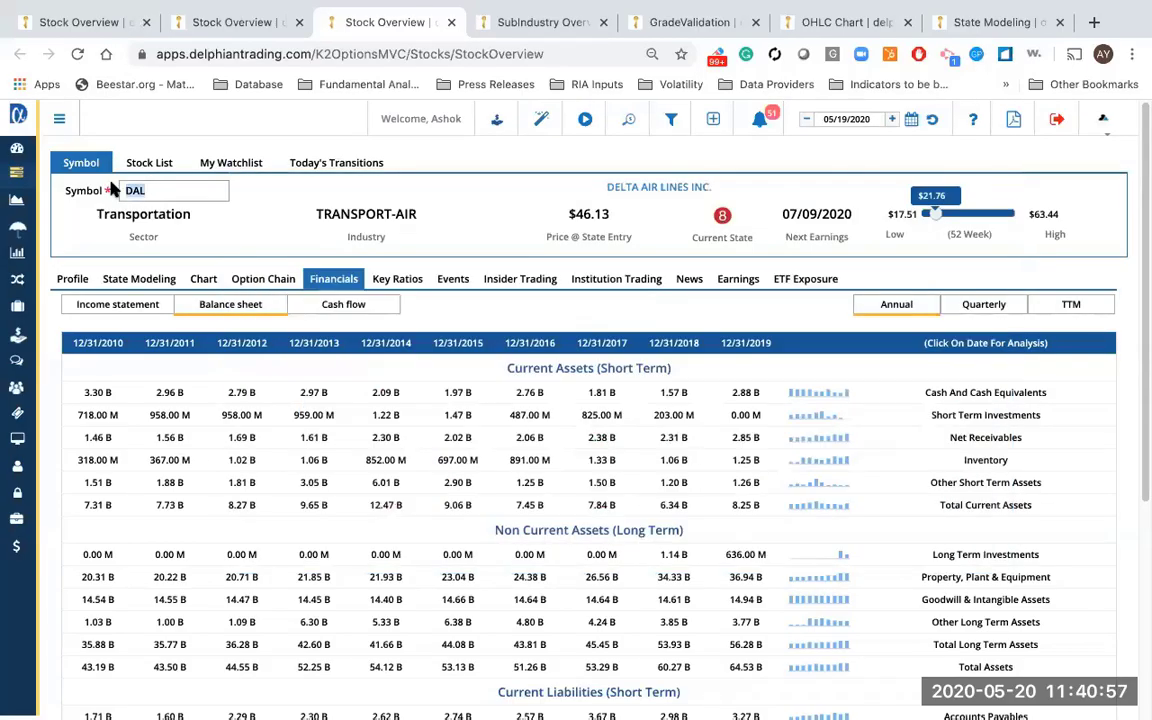
pyautogui.write('LUV')
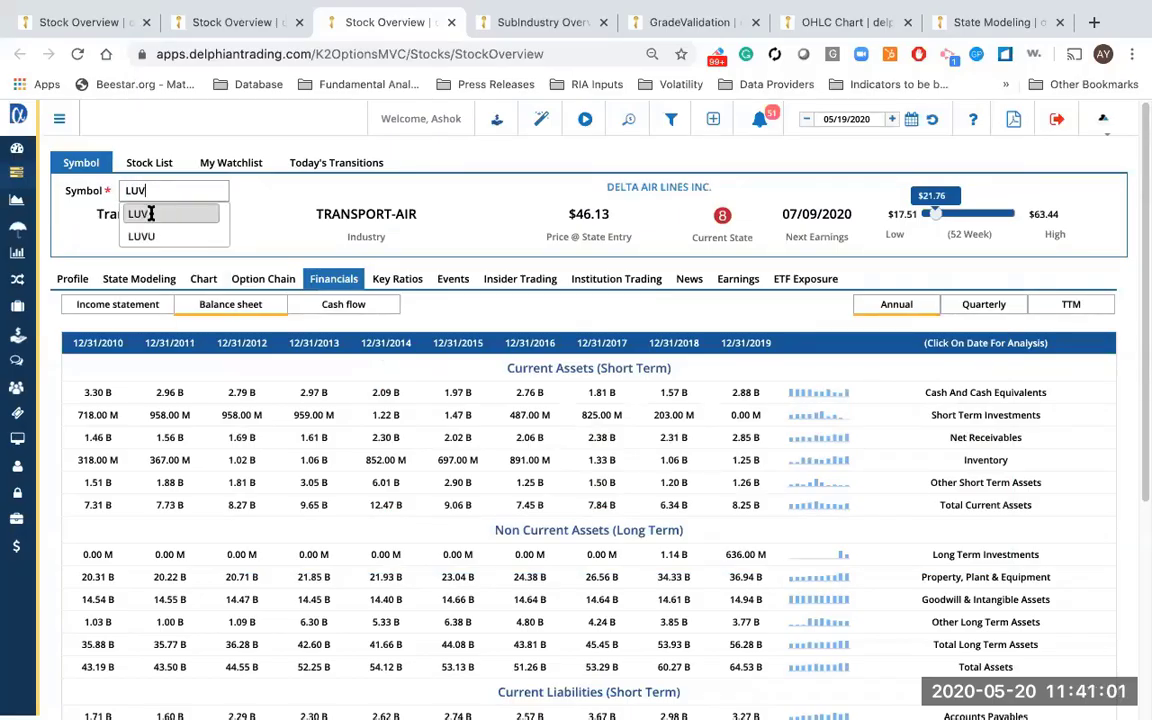
pyautogui.click(150, 213)
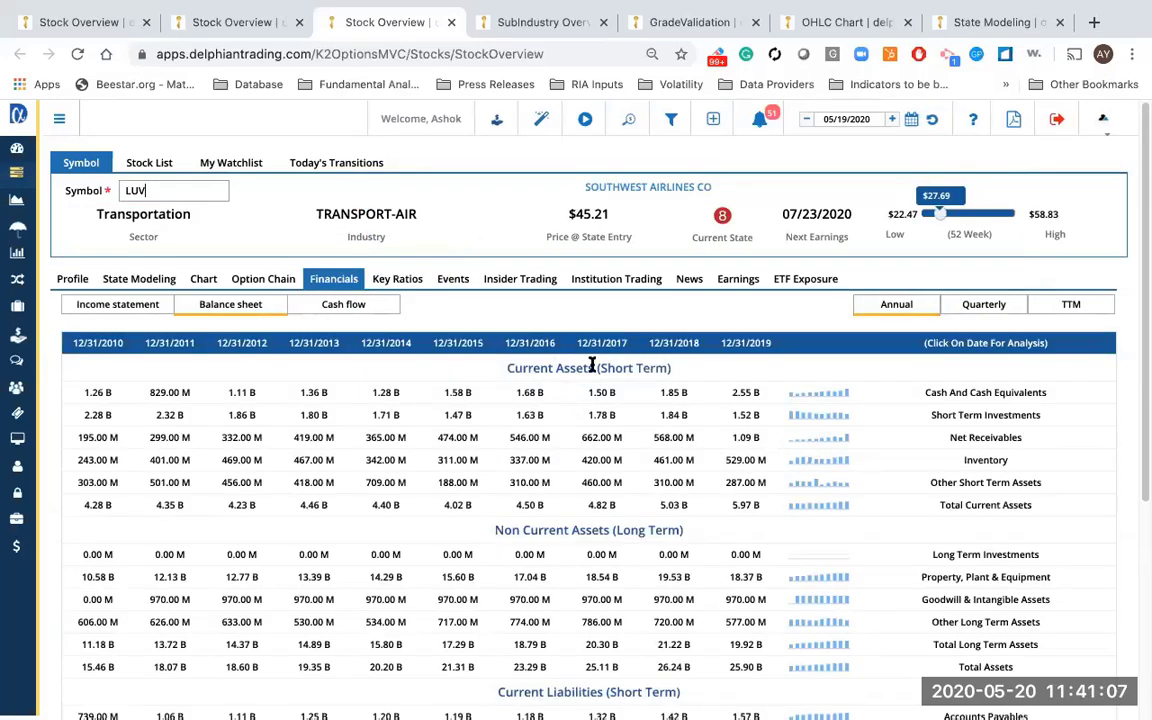
# Step: Open LUV's 12/31/2019 balance sheet analysis against 12/31/2018, review its vertical and horizontal views, and close it
pyautogui.click(732, 342)
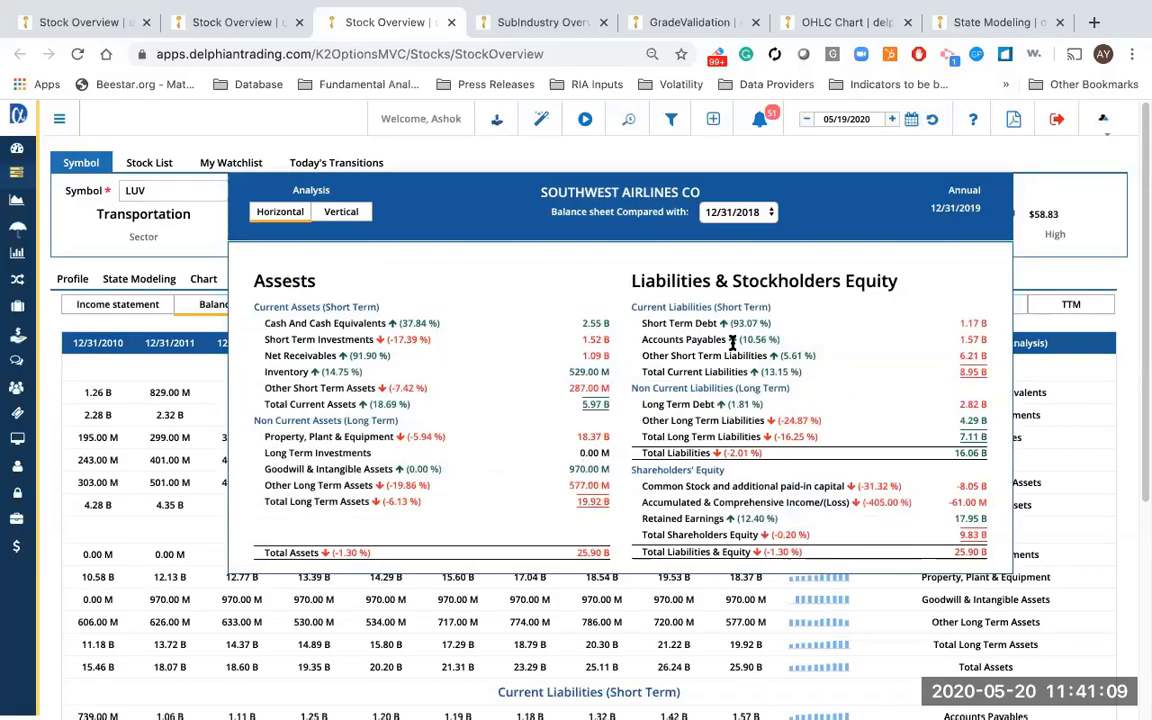
pyautogui.click(340, 211)
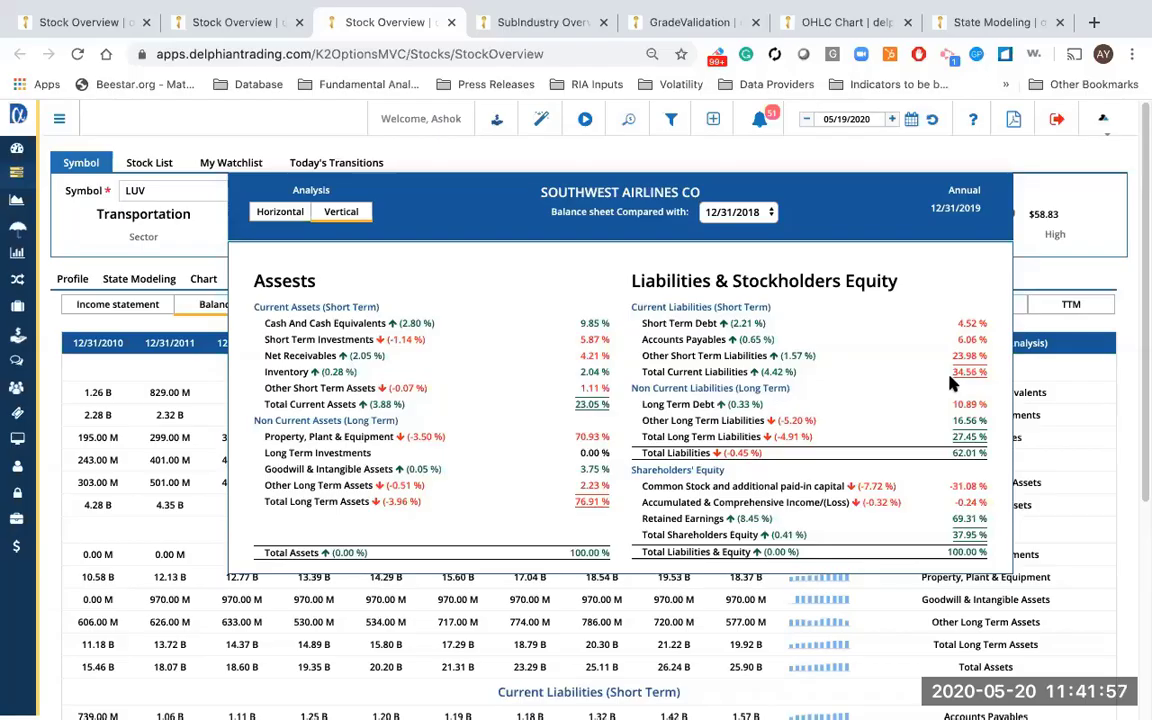
pyautogui.click(280, 211)
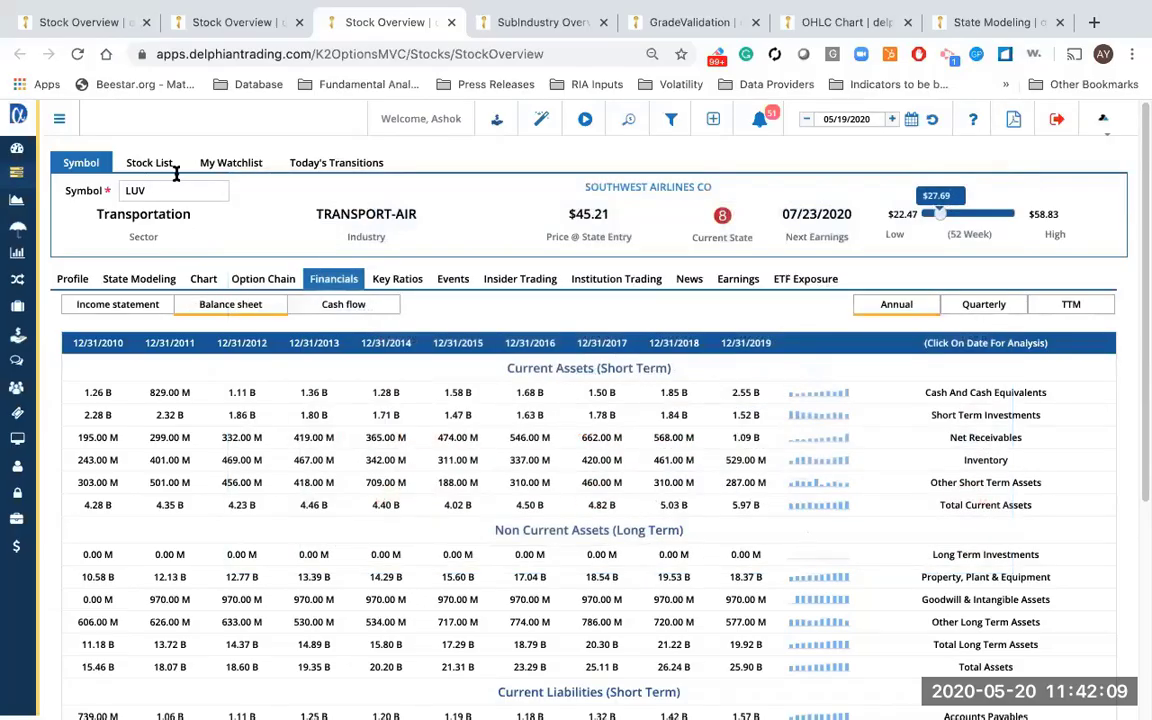
# Step: Load the symbol DAL in place of WDC on the other Stock Overview page
pyautogui.click(235, 22)
pyautogui.click(127, 190)
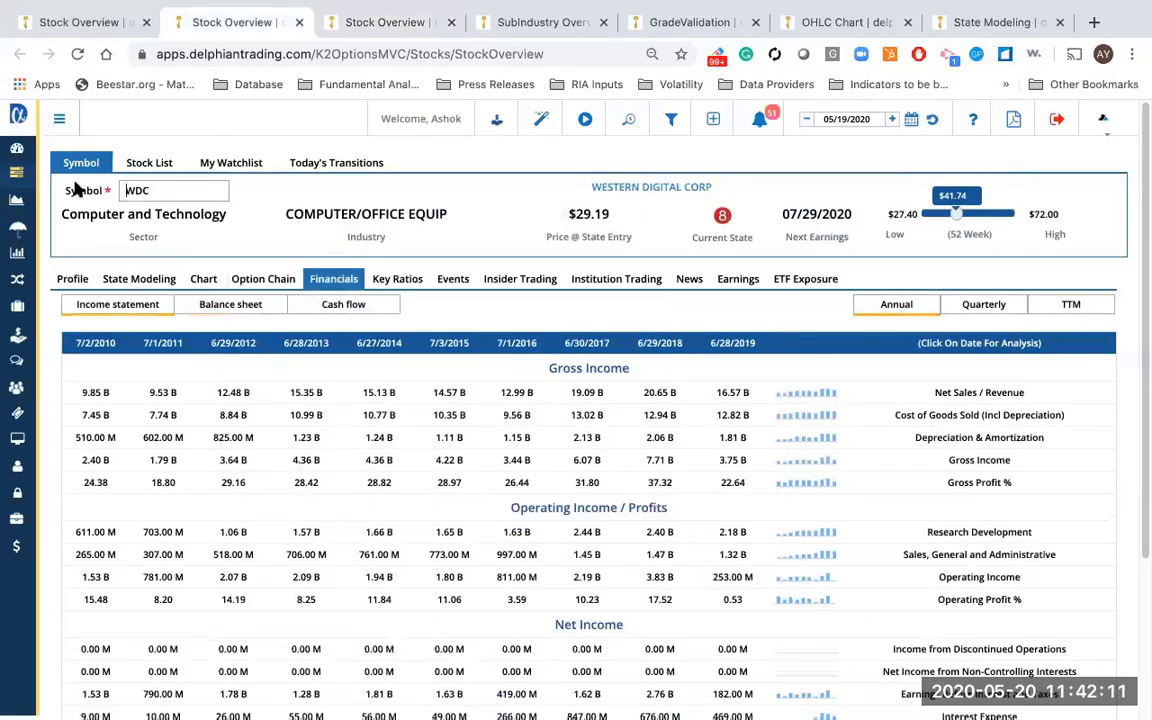
pyautogui.doubleClick(130, 190)
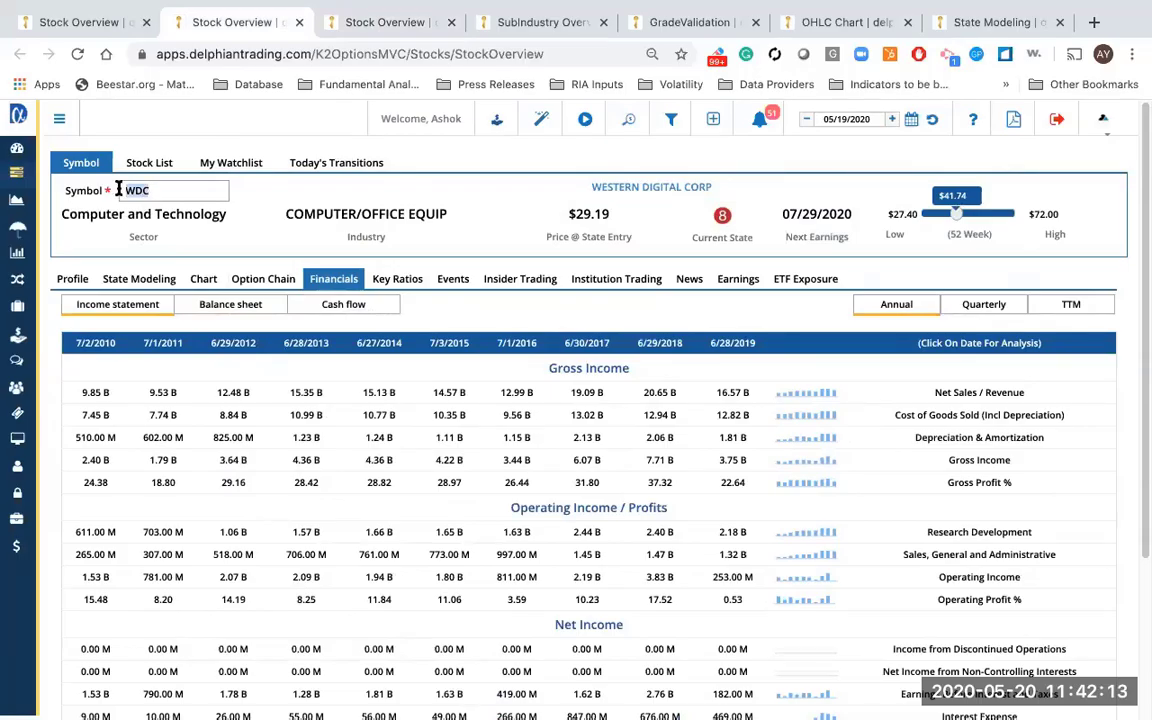
pyautogui.write('DAL')
pyautogui.press('Return')
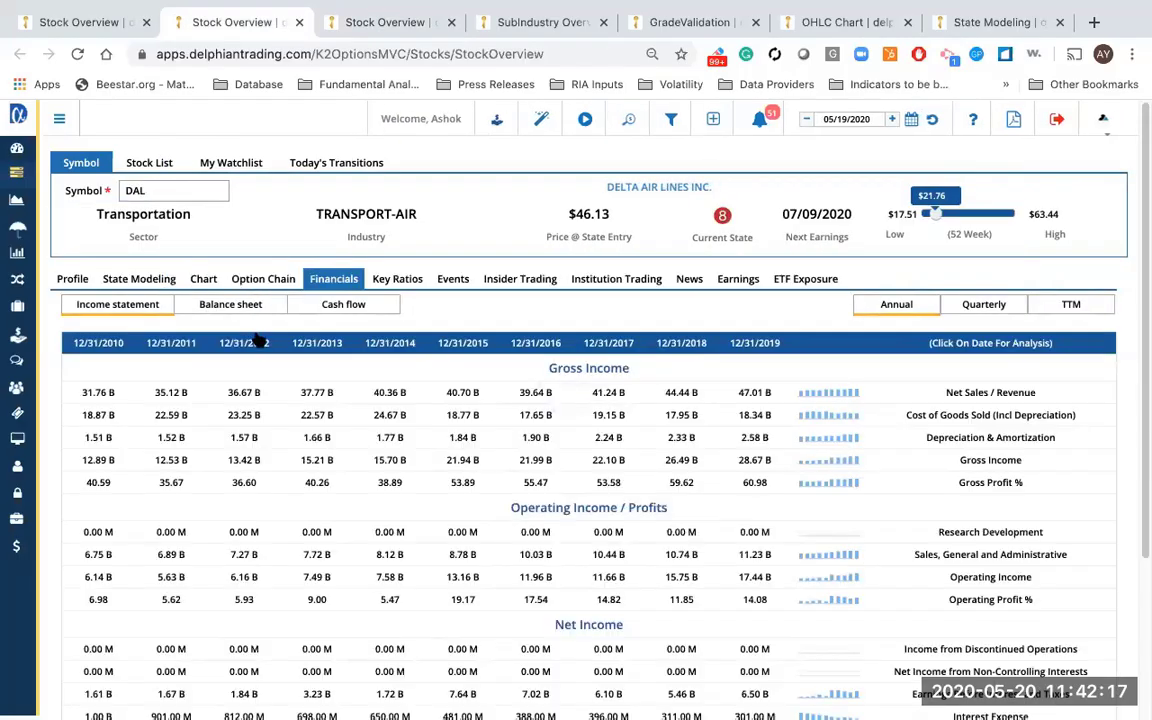
# Step: Show DAL's annual balance sheet, open its 12/31/2019 analysis, and examine the current assets against the current liabilities
pyautogui.click(770, 342)
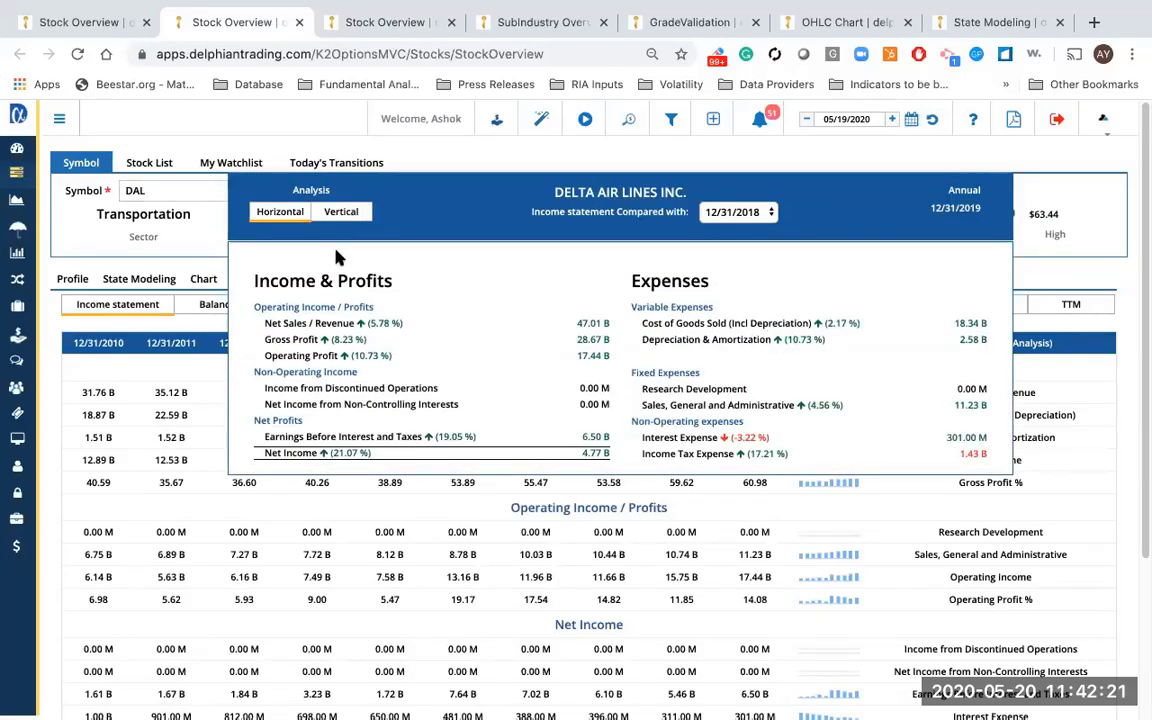
pyautogui.click(228, 303)
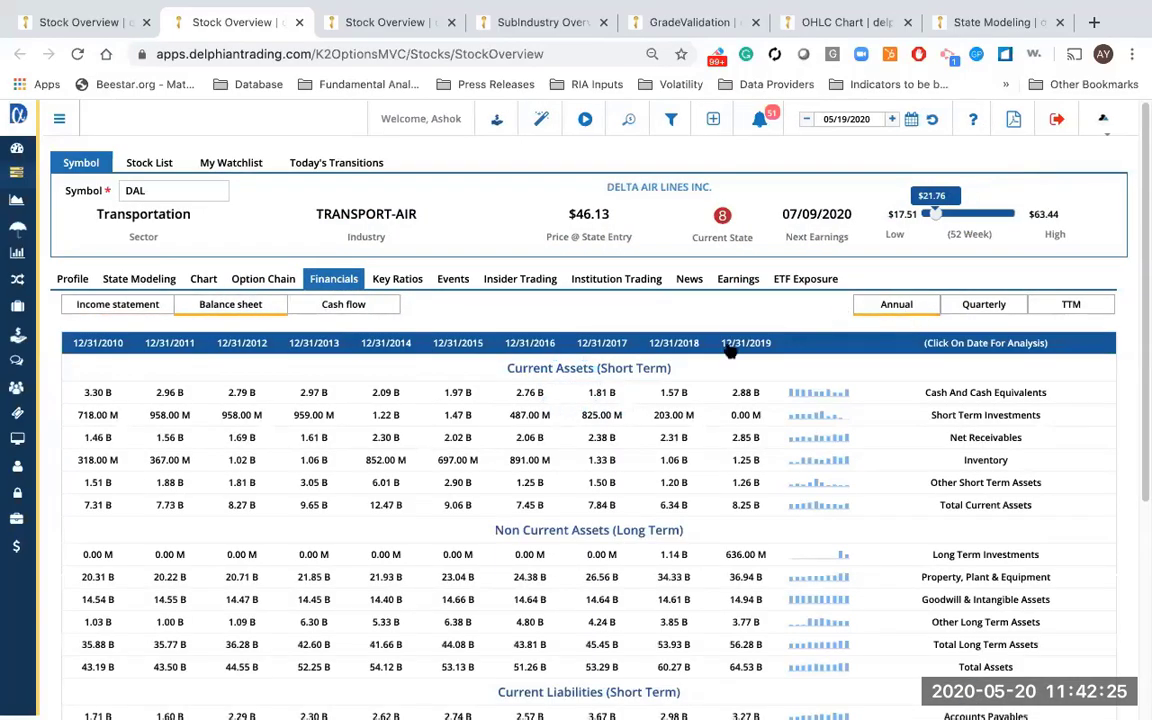
pyautogui.click(735, 343)
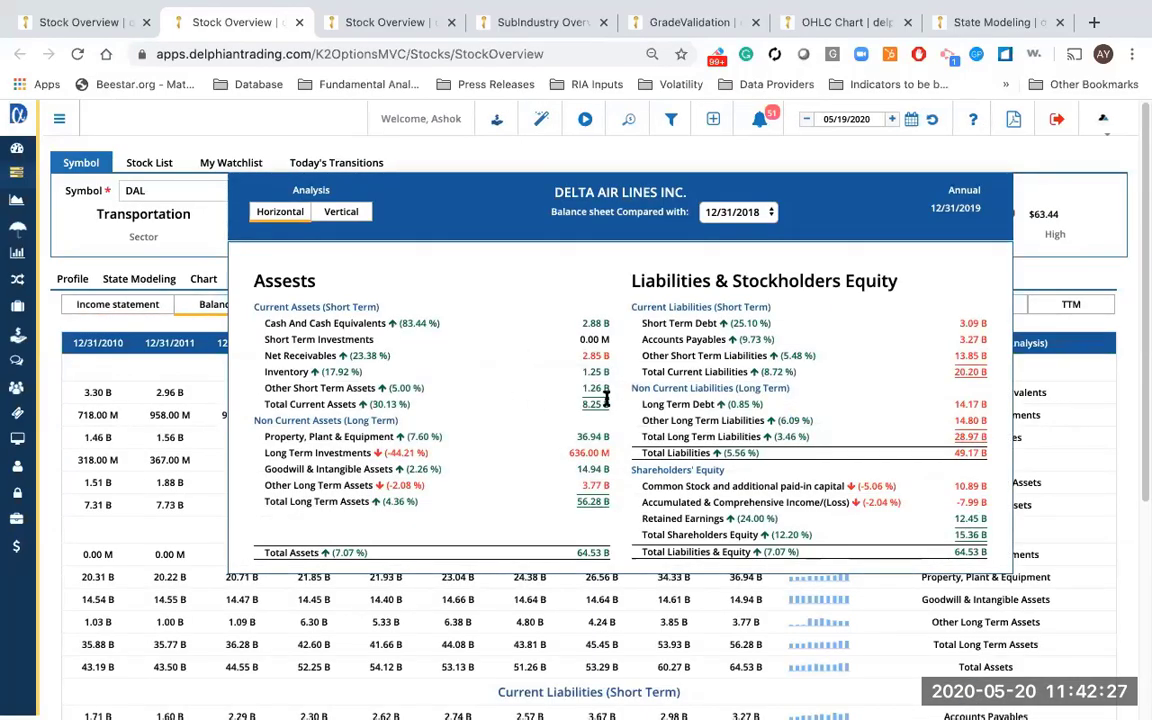
pyautogui.moveTo(617, 406); pyautogui.dragTo(252, 272)
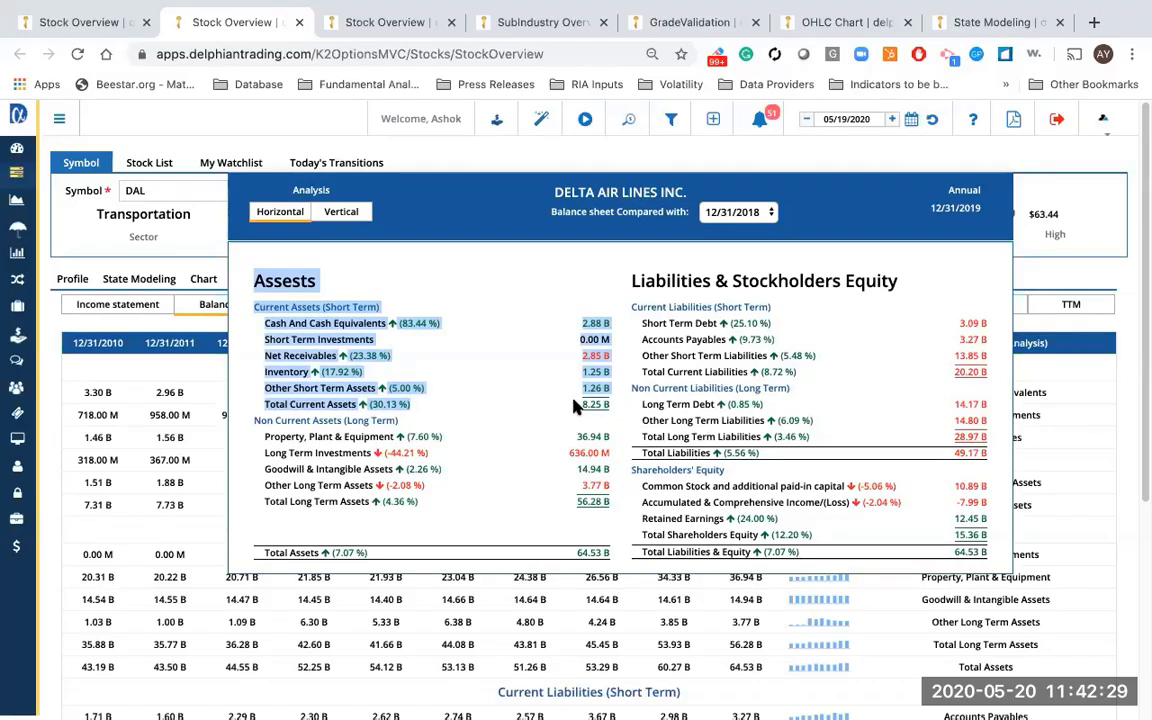
pyautogui.moveTo(984, 375); pyautogui.dragTo(630, 272)
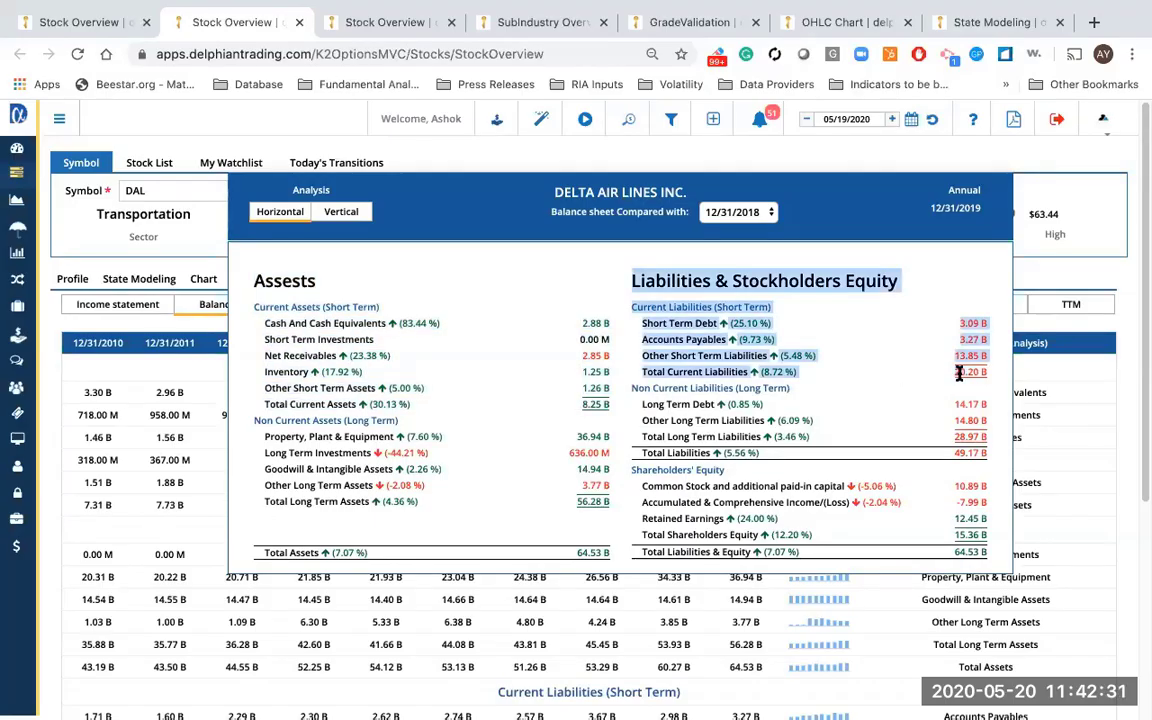
pyautogui.click(995, 380)
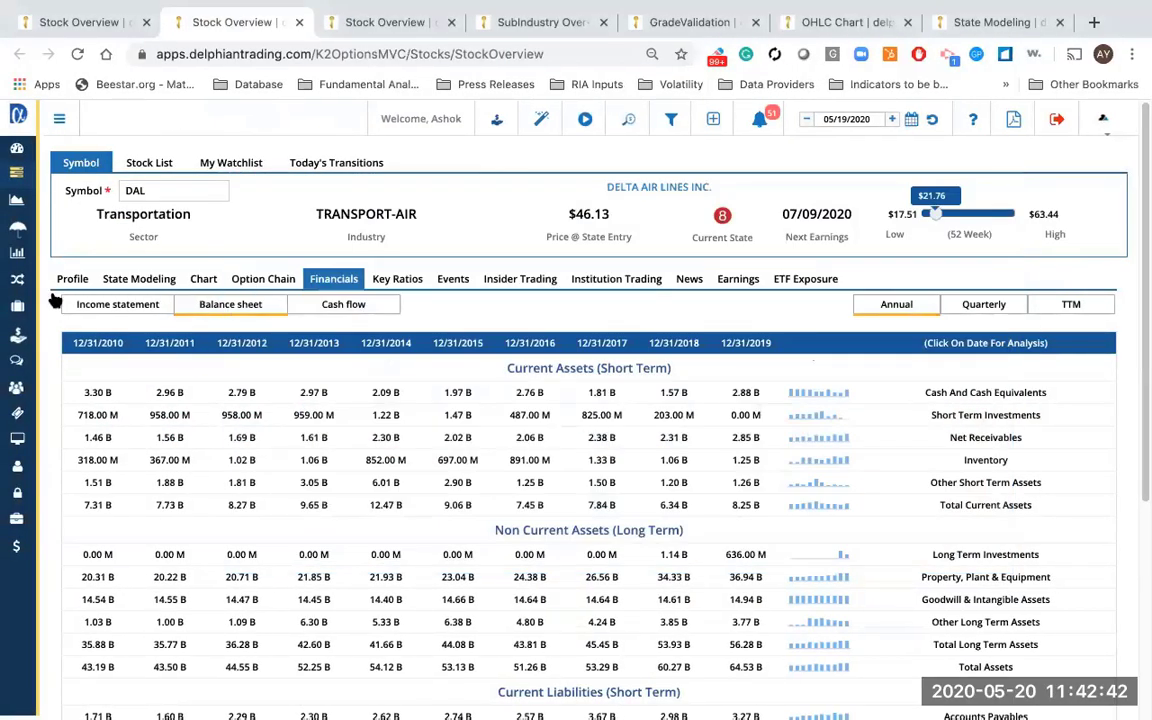
# Step: Open the company profiles of DAL and LUV, and examine LUV's Growth grade under Delphian Grades
pyautogui.click(72, 279)
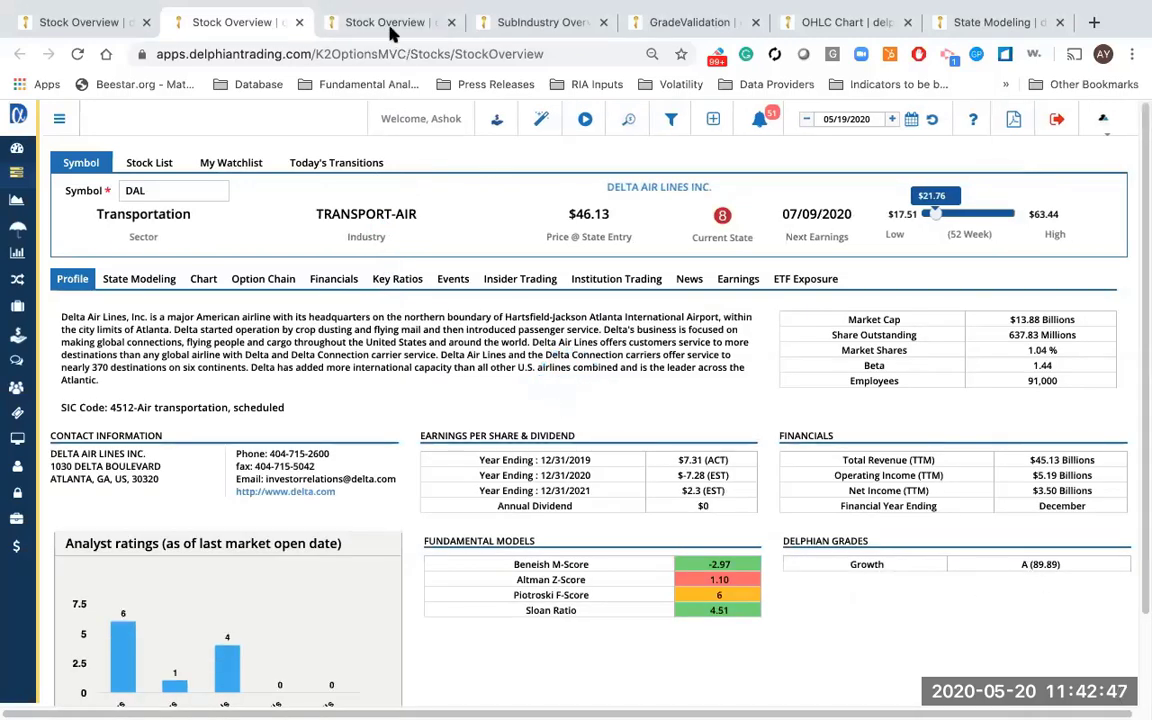
pyautogui.click(389, 28)
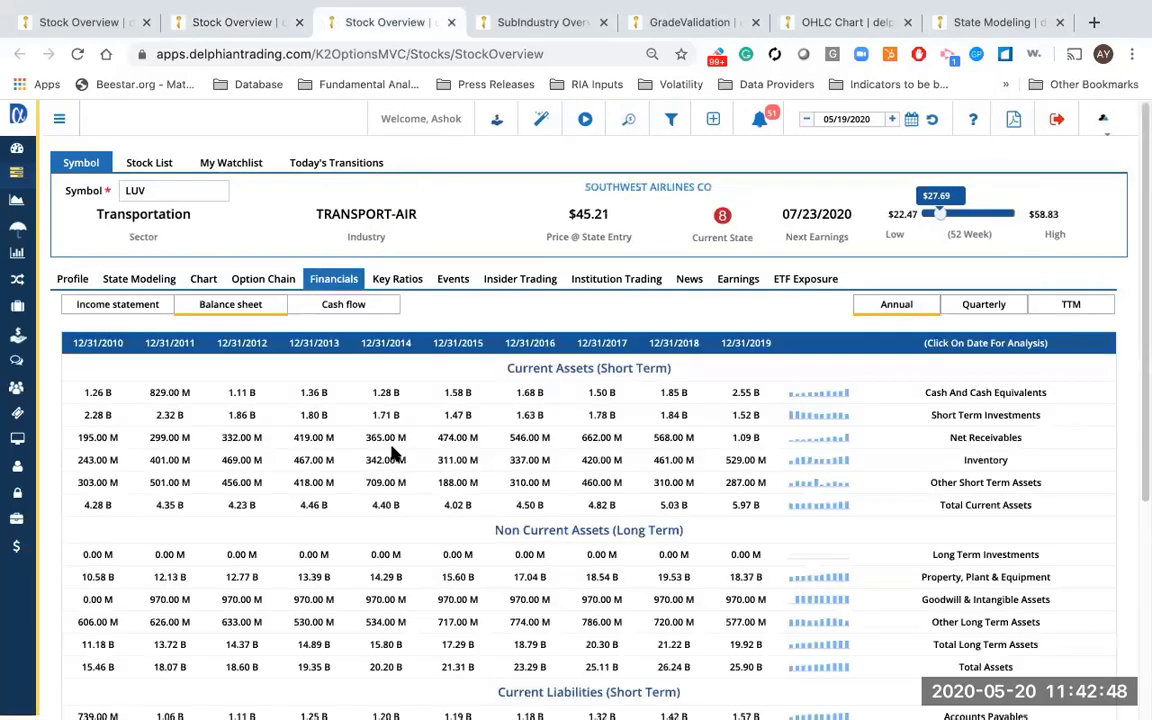
pyautogui.click(72, 280)
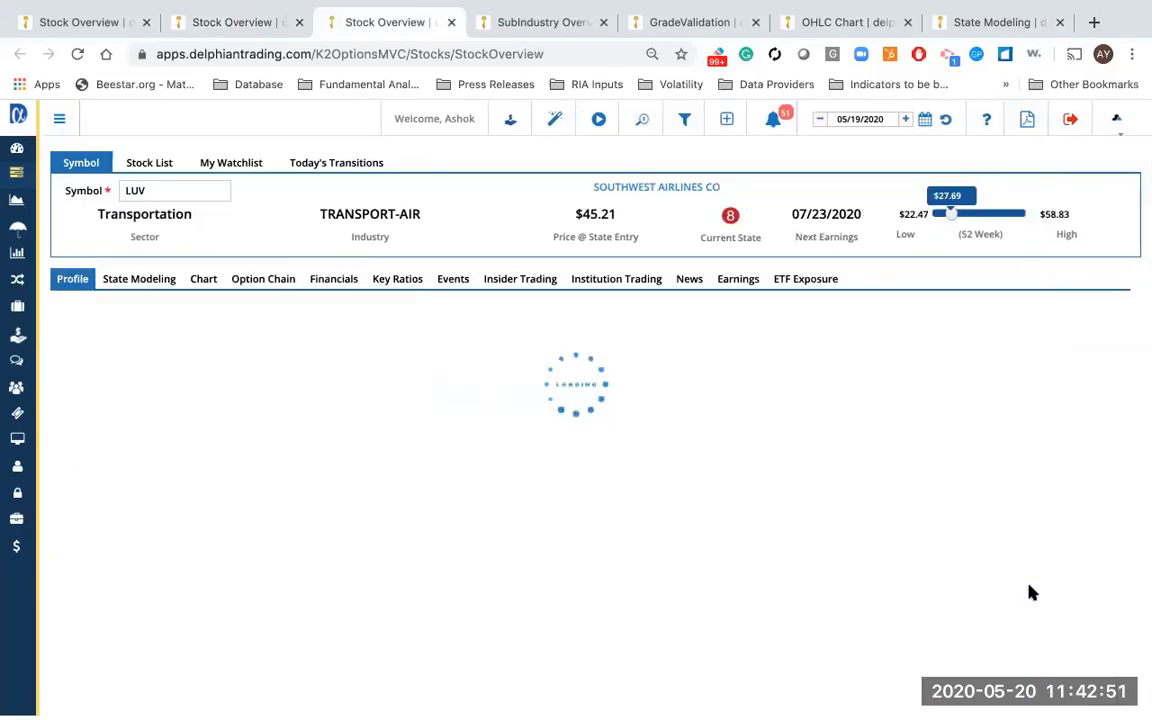
pyautogui.tripleClick(1029, 533)
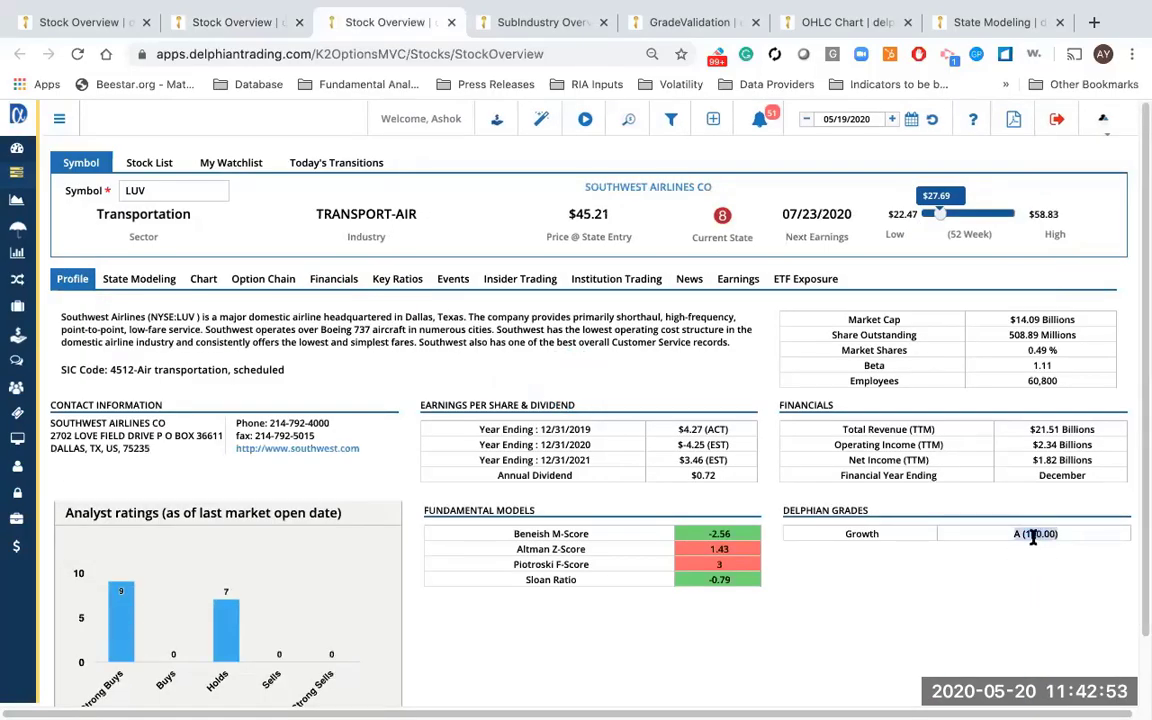
pyautogui.moveTo(1033, 535); pyautogui.dragTo(1062, 540)
pyautogui.click(1040, 536)
pyautogui.doubleClick(1040, 533)
pyautogui.click(1021, 560)
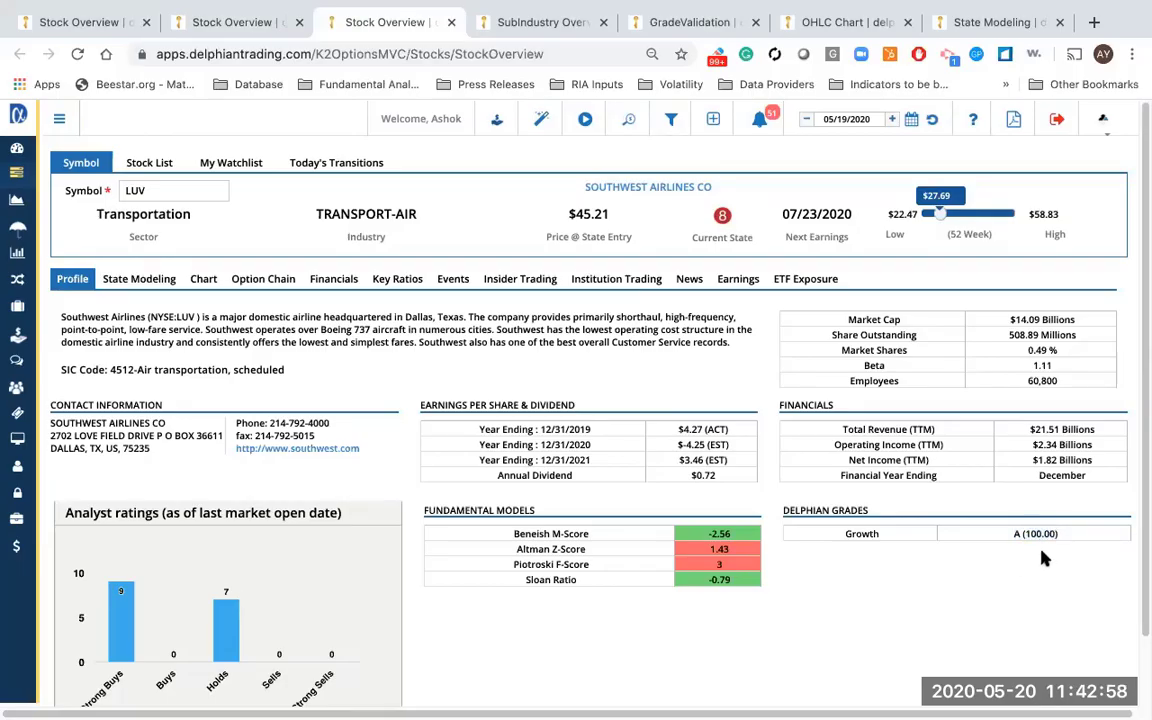
# Step: Return to DAL's profile to check its Growth grade, and switch back to the LUV page
pyautogui.click(245, 28)
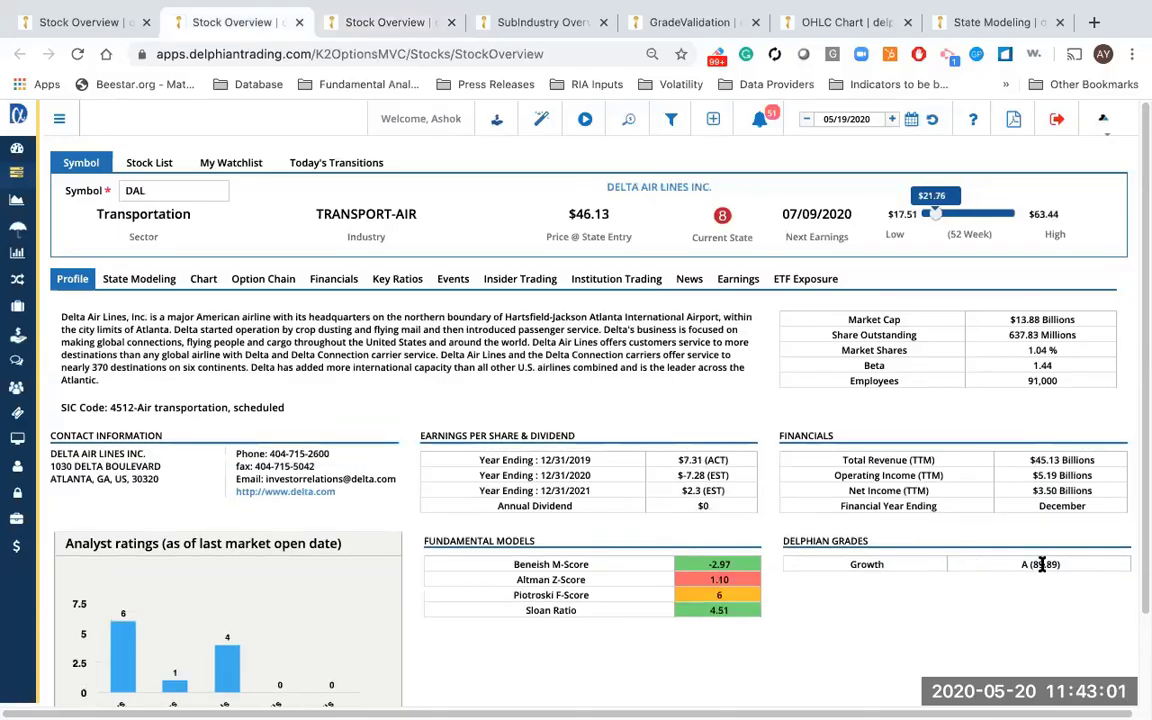
pyautogui.doubleClick(1042, 564)
pyautogui.click(367, 22)
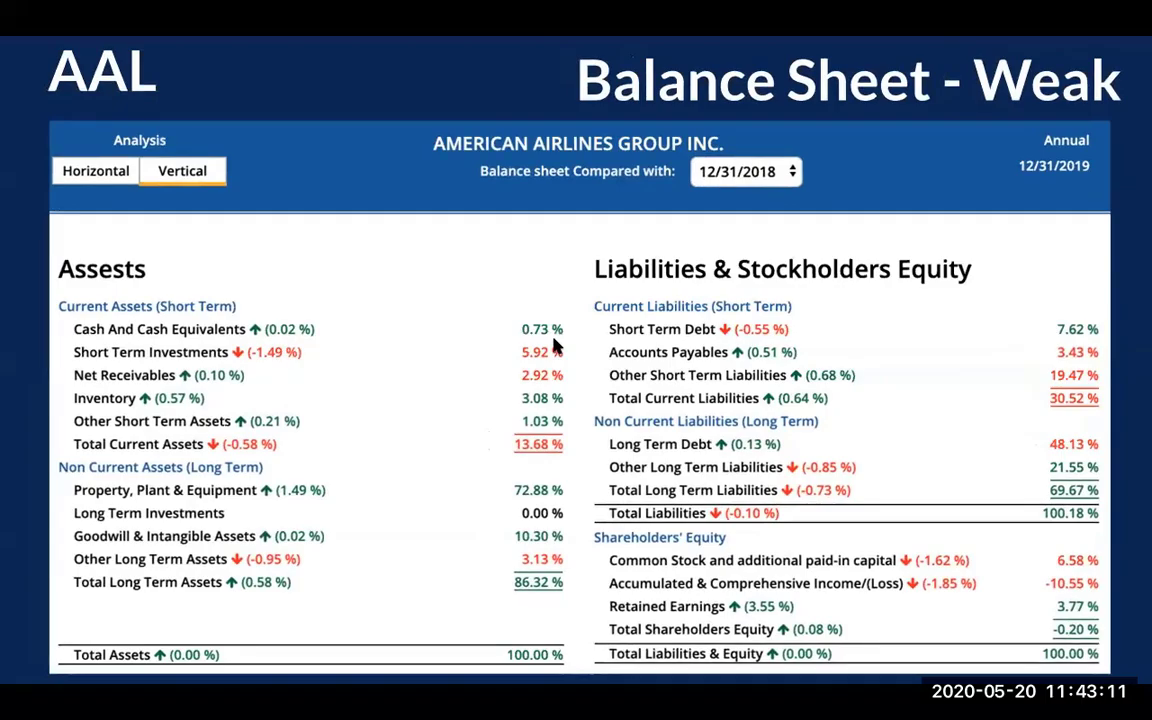
# Step: Advance the presentation from the AAL balance sheet slide to Relative Analysis, and switch back to the browser
pyautogui.press('Right')
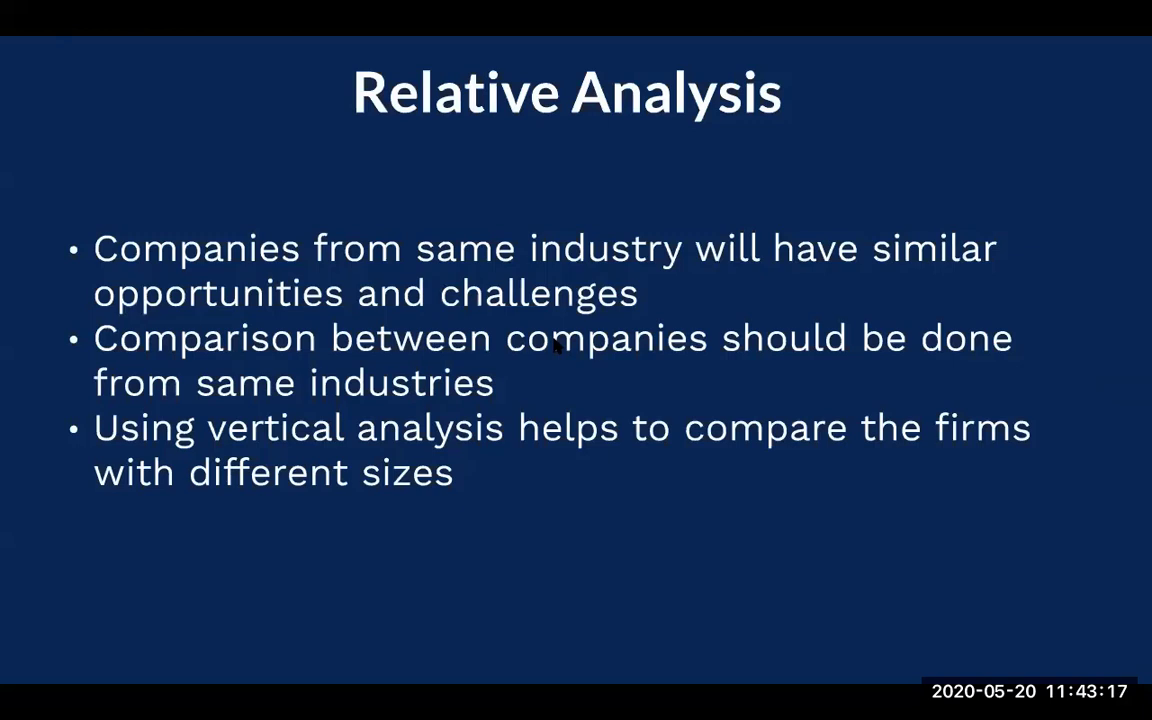
pyautogui.press('Left')
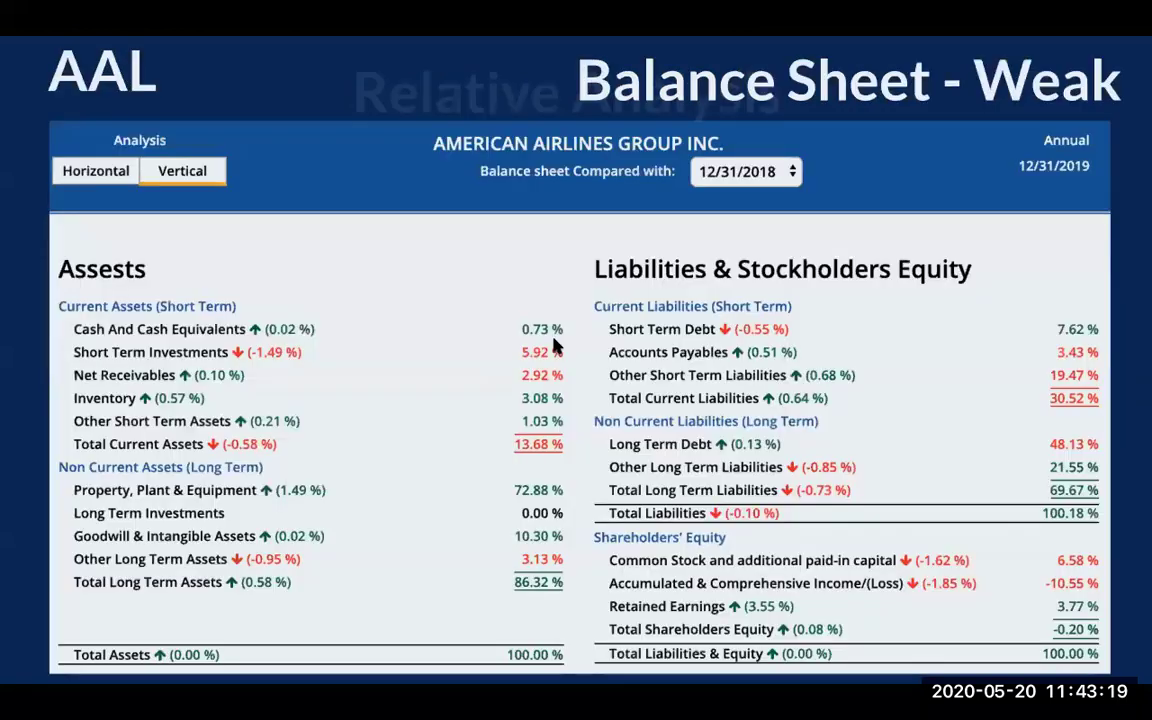
pyautogui.press('Right')
pyautogui.hotkey('ctrl', 'Left')
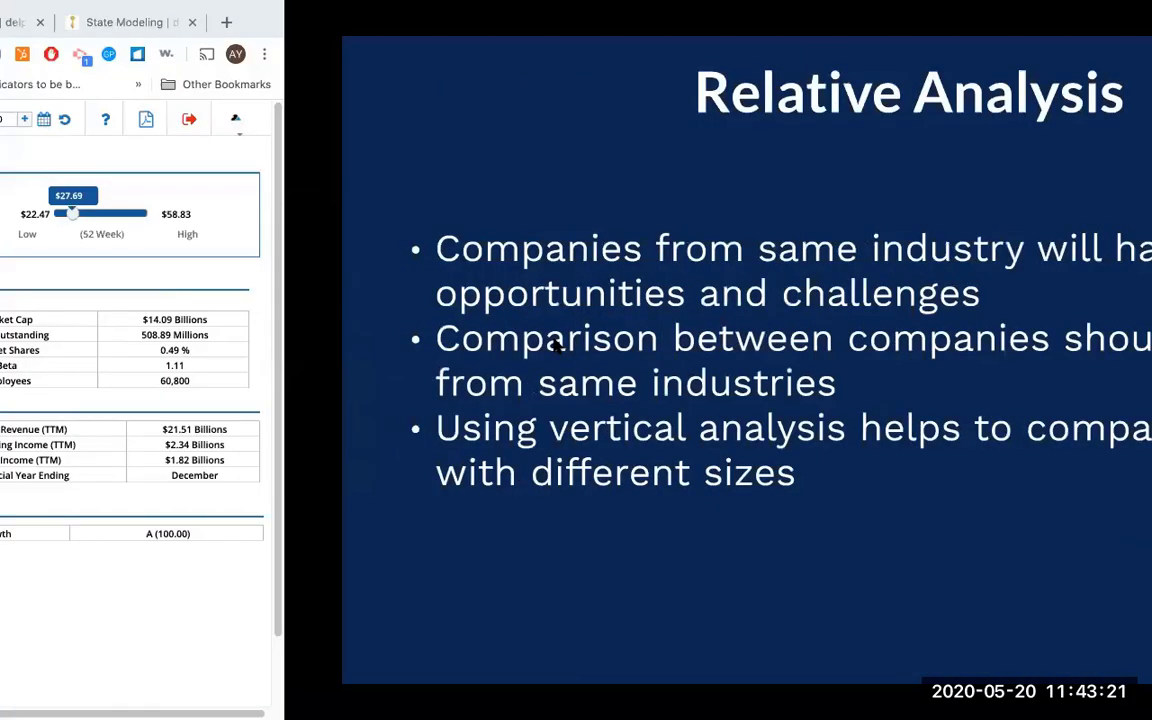
# Step: Open the stock Fundamentals page and load the financials for the symbol AAL
pyautogui.moveTo(16, 173)
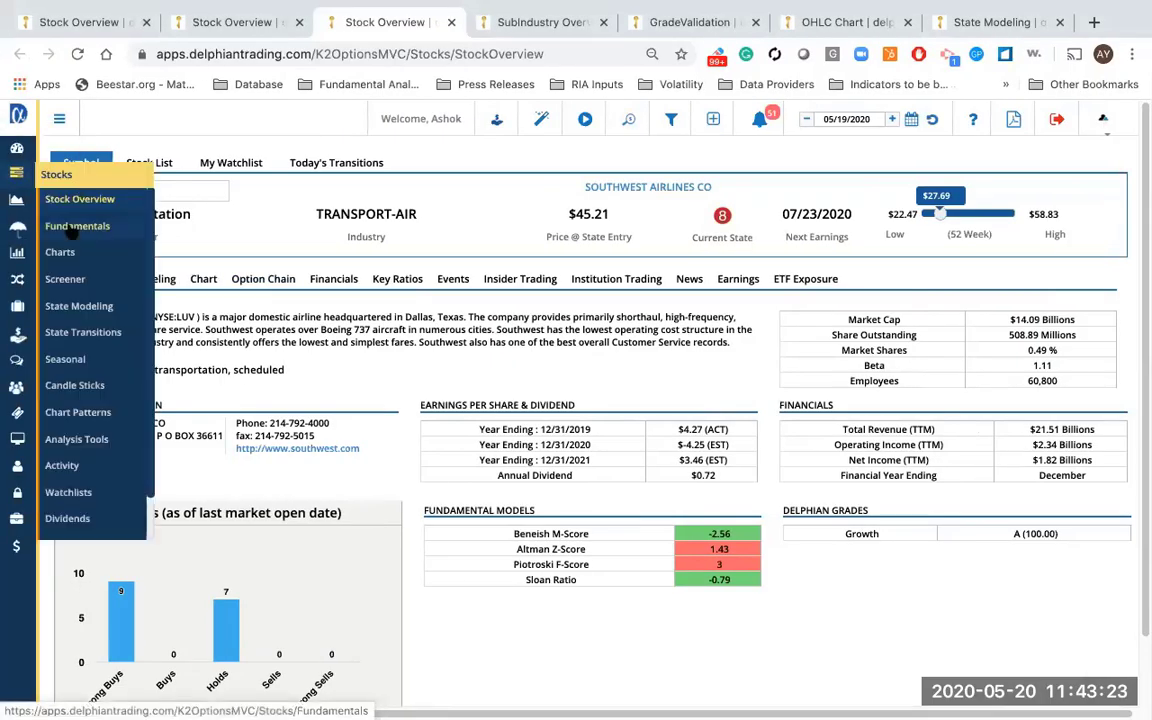
pyautogui.click(65, 220)
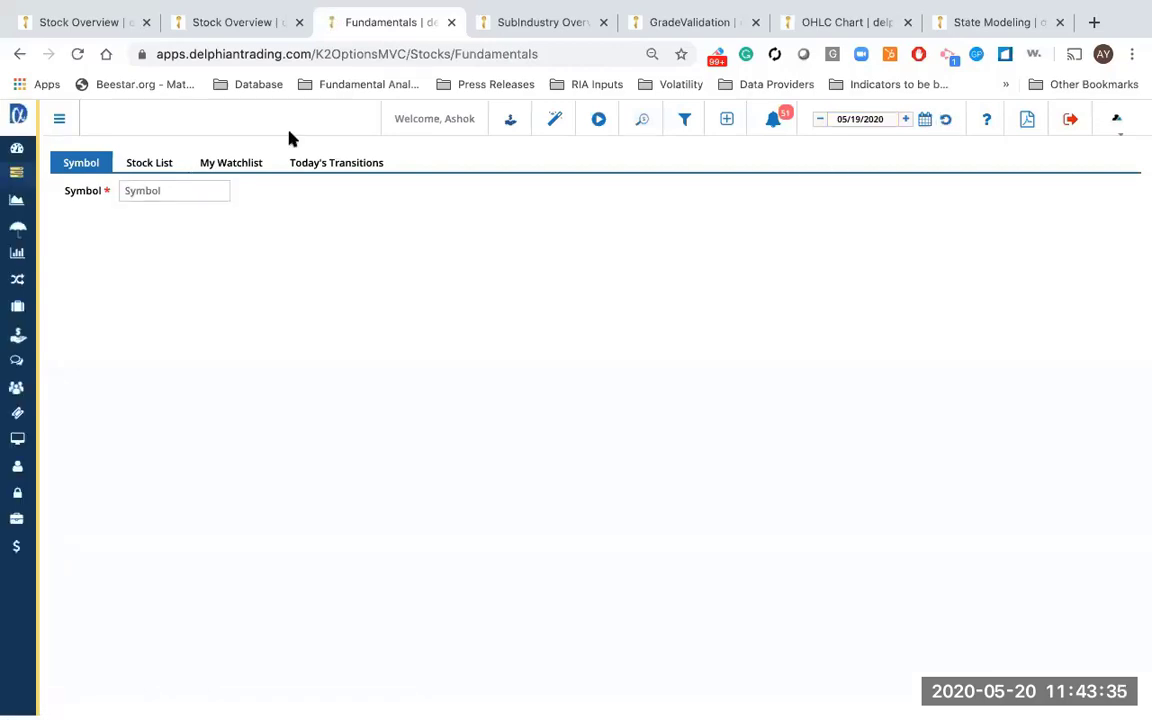
pyautogui.write('AAL')
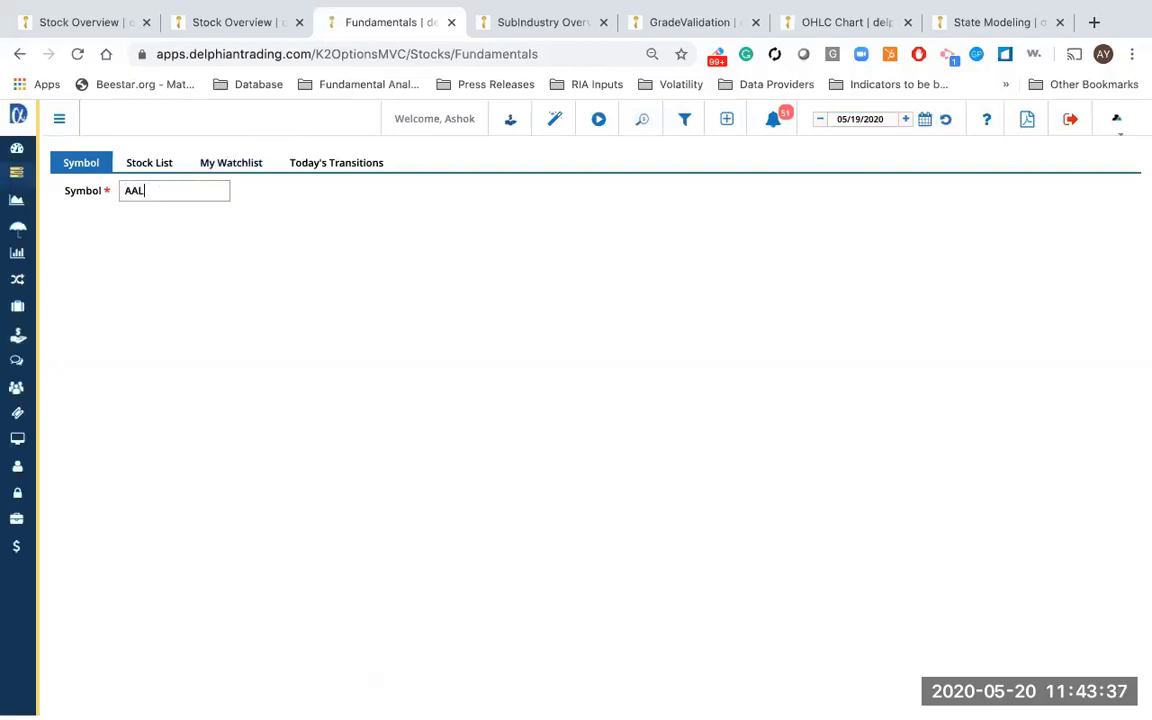
pyautogui.click(154, 221)
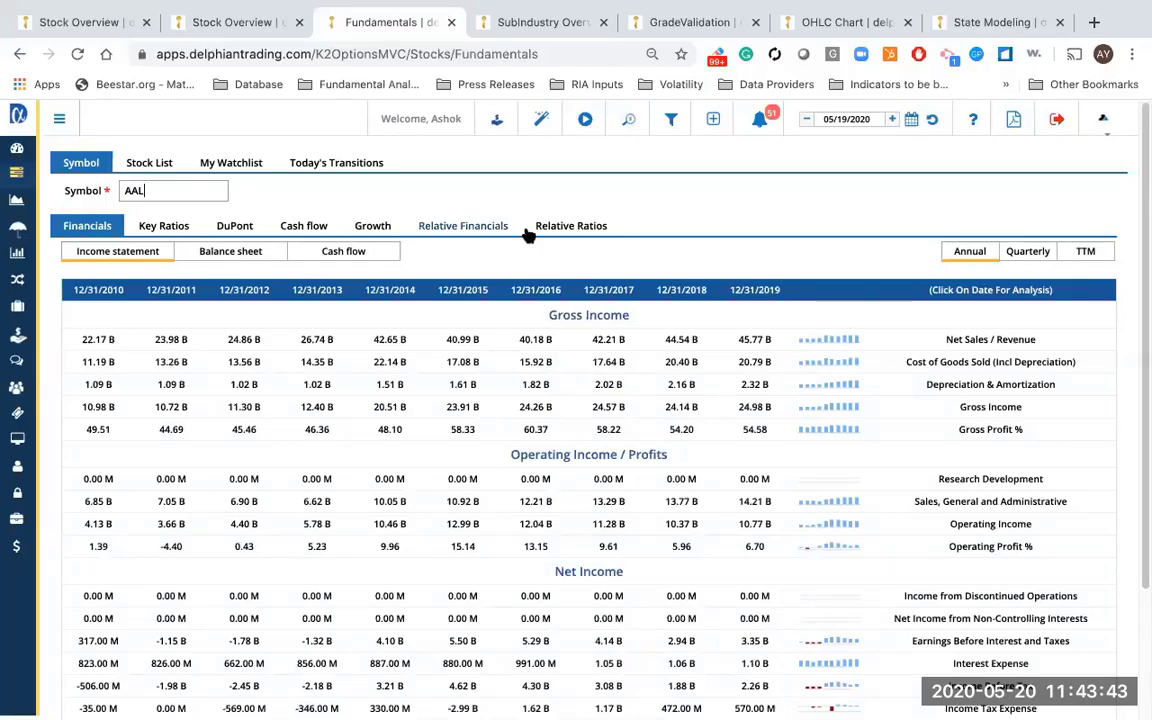
# Step: Show AAL's Relative Financials and add JBLU to the comparison symbols
pyautogui.click(466, 226)
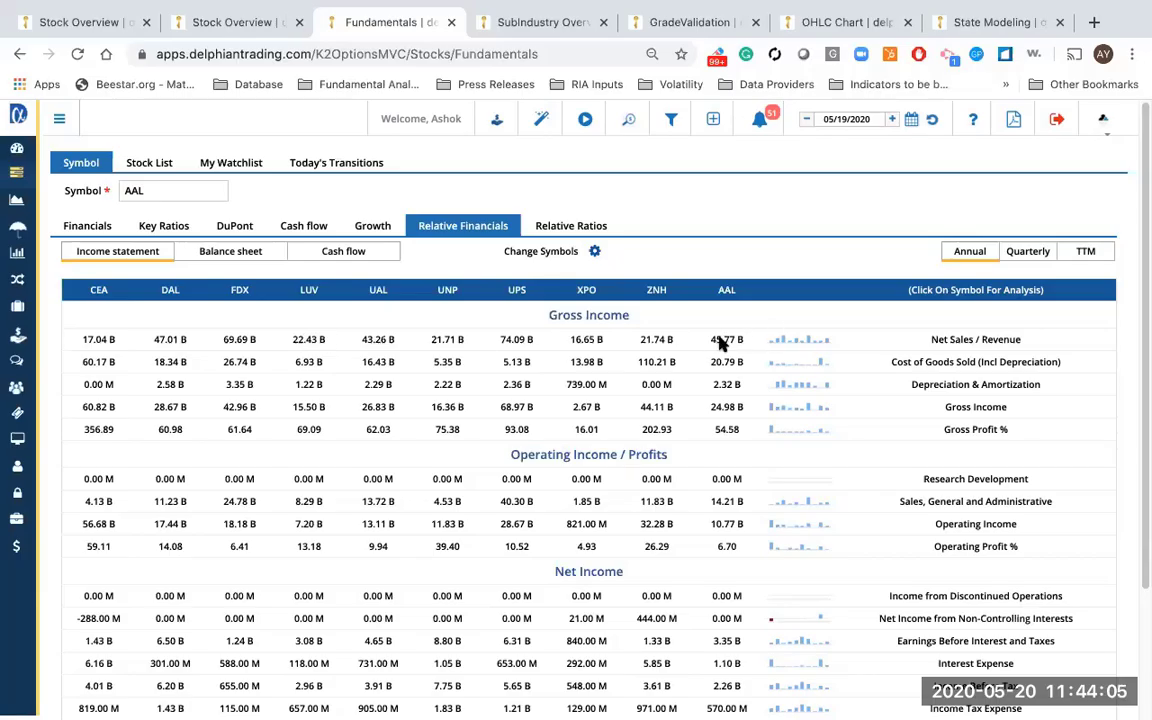
pyautogui.click(595, 252)
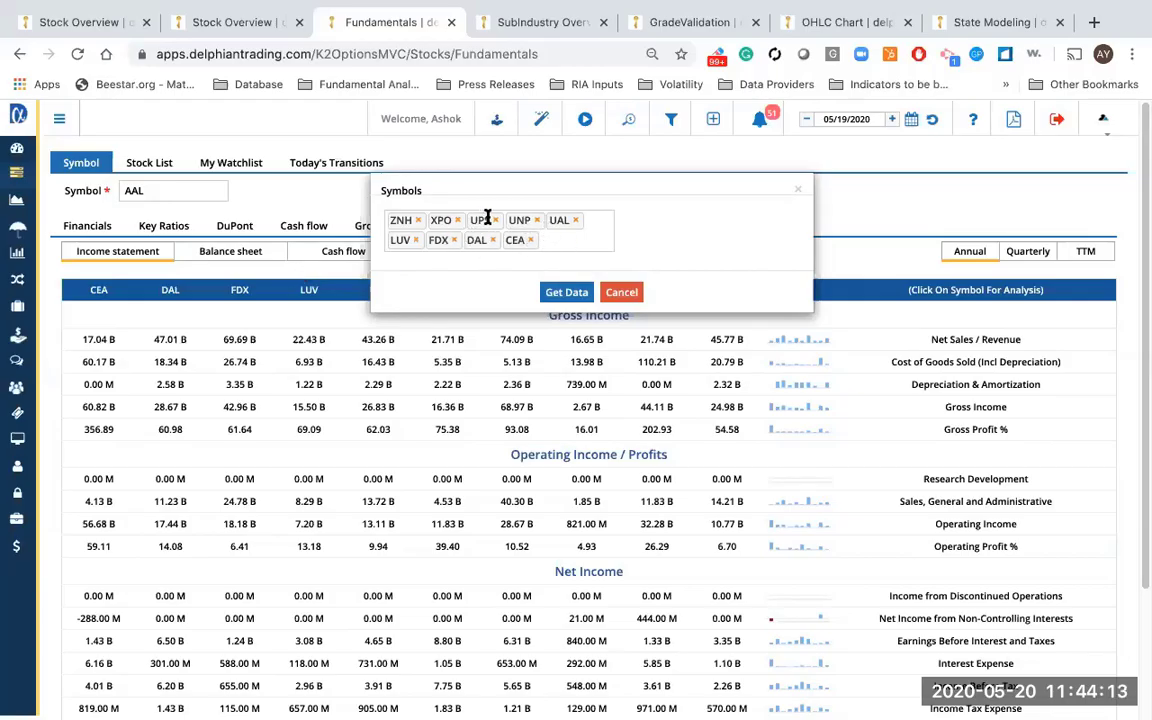
pyautogui.click(548, 240)
pyautogui.write('JBLU')
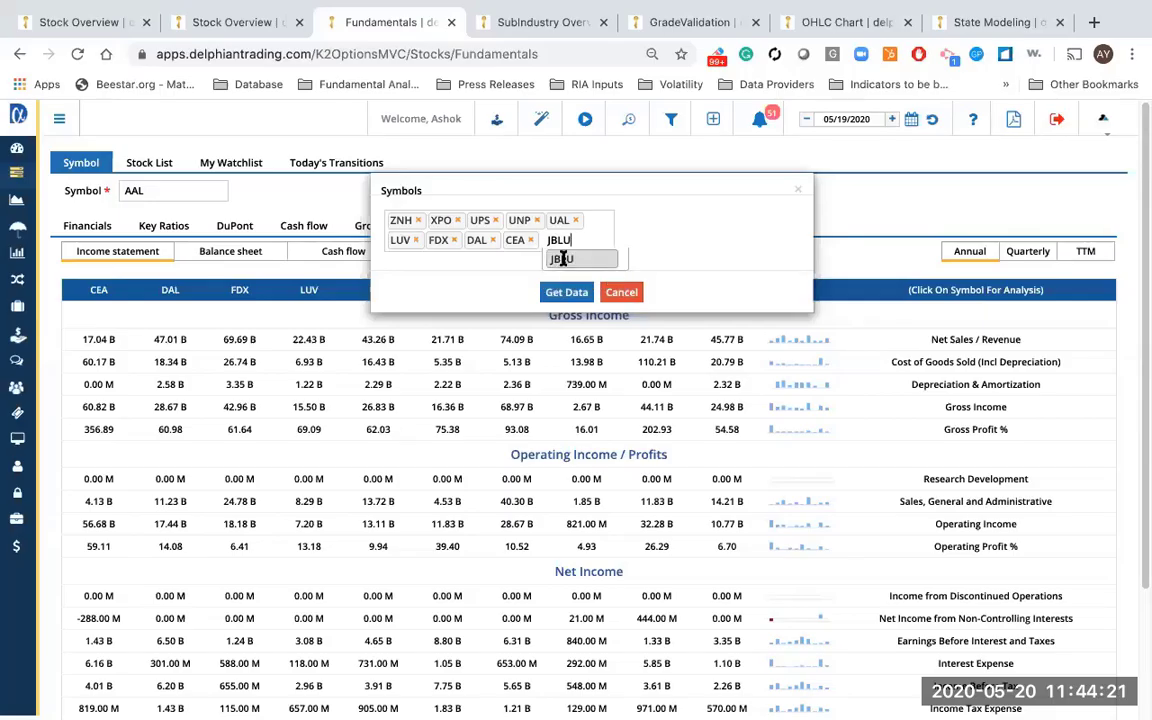
pyautogui.click(564, 260)
pyautogui.click(566, 292)
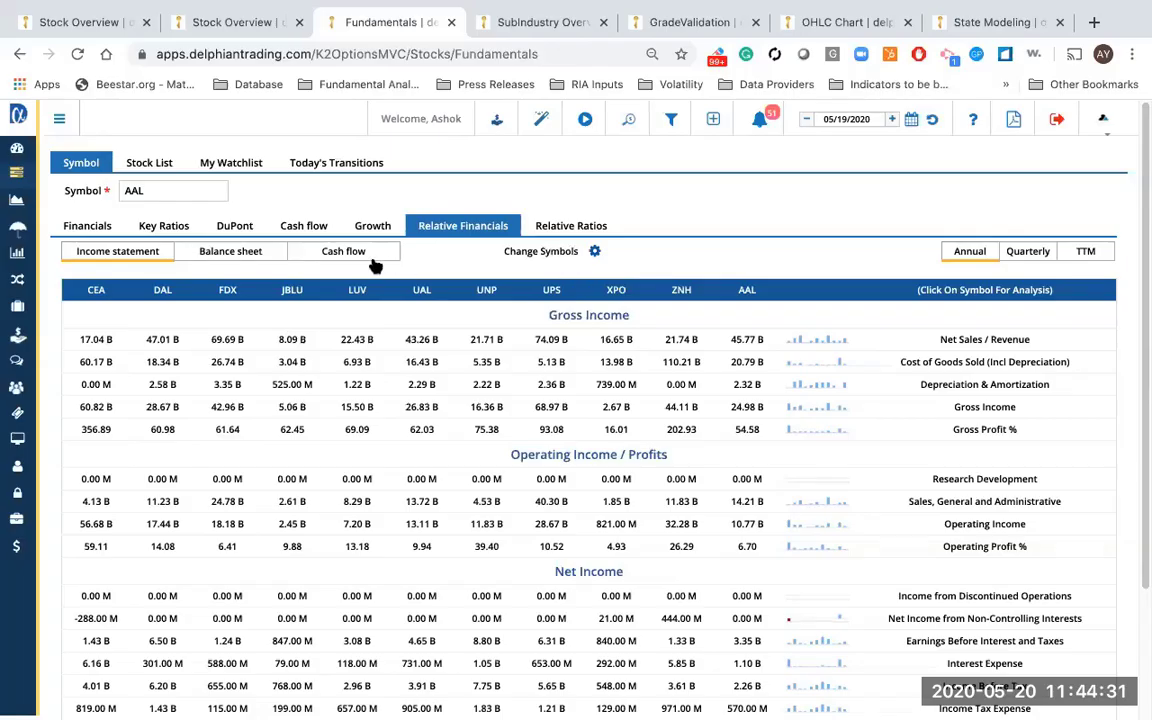
# Step: Open AAL's relative income statement analysis and compare it with DAL
pyautogui.click(748, 291)
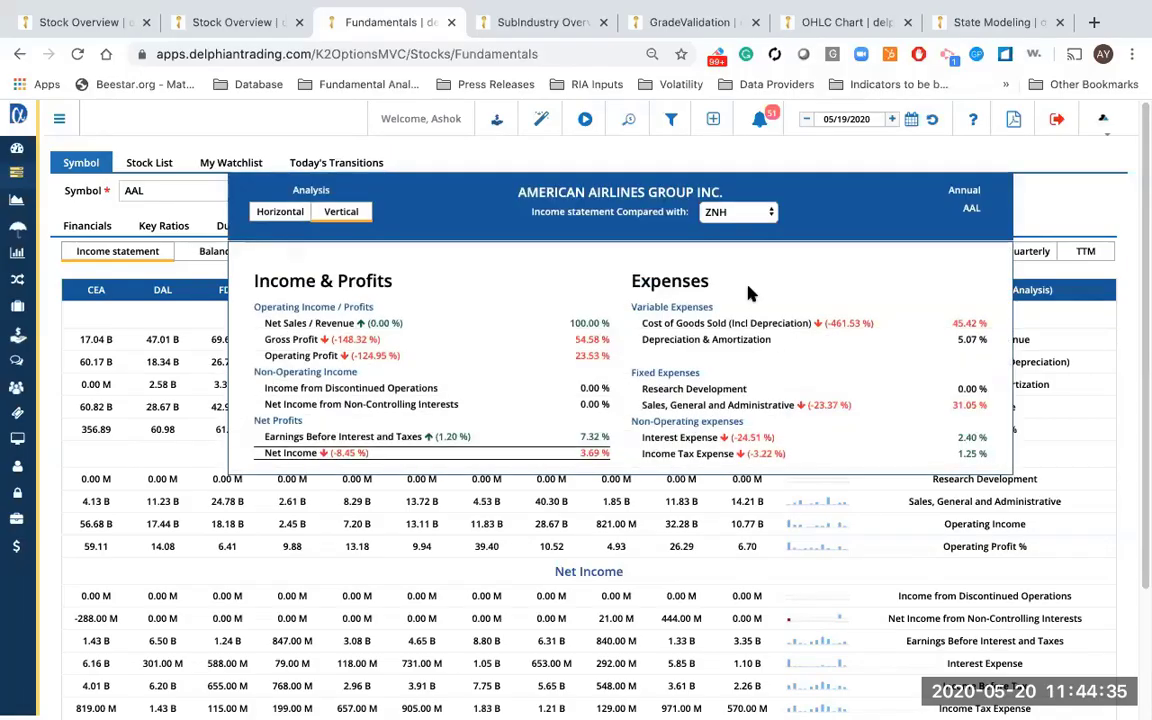
pyautogui.click(750, 213)
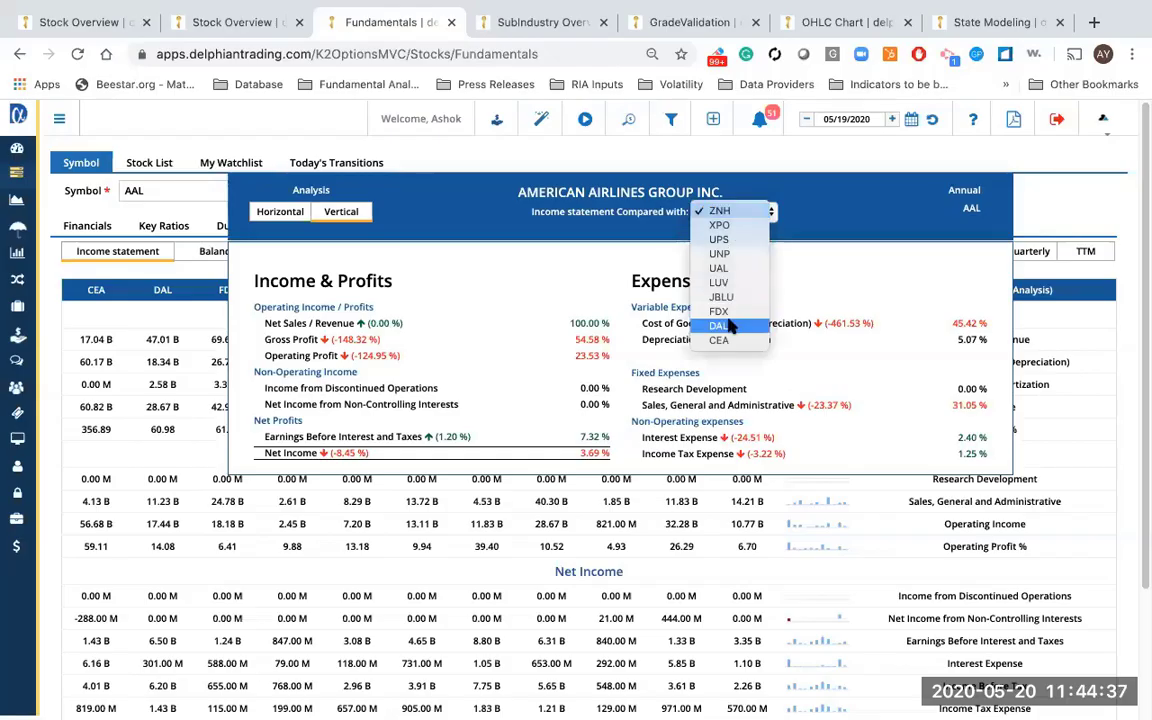
pyautogui.click(733, 327)
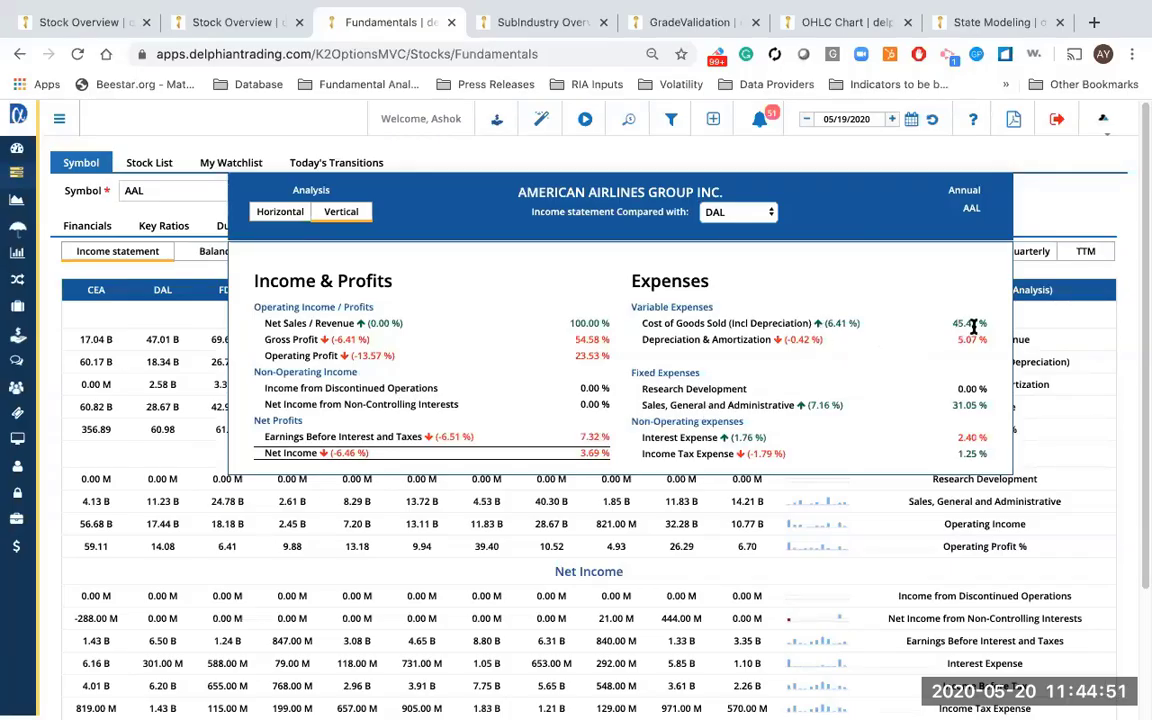
# Step: Switch the AAL versus DAL income statement comparison to horizontal analysis and examine the operating profit figures
pyautogui.click(265, 216)
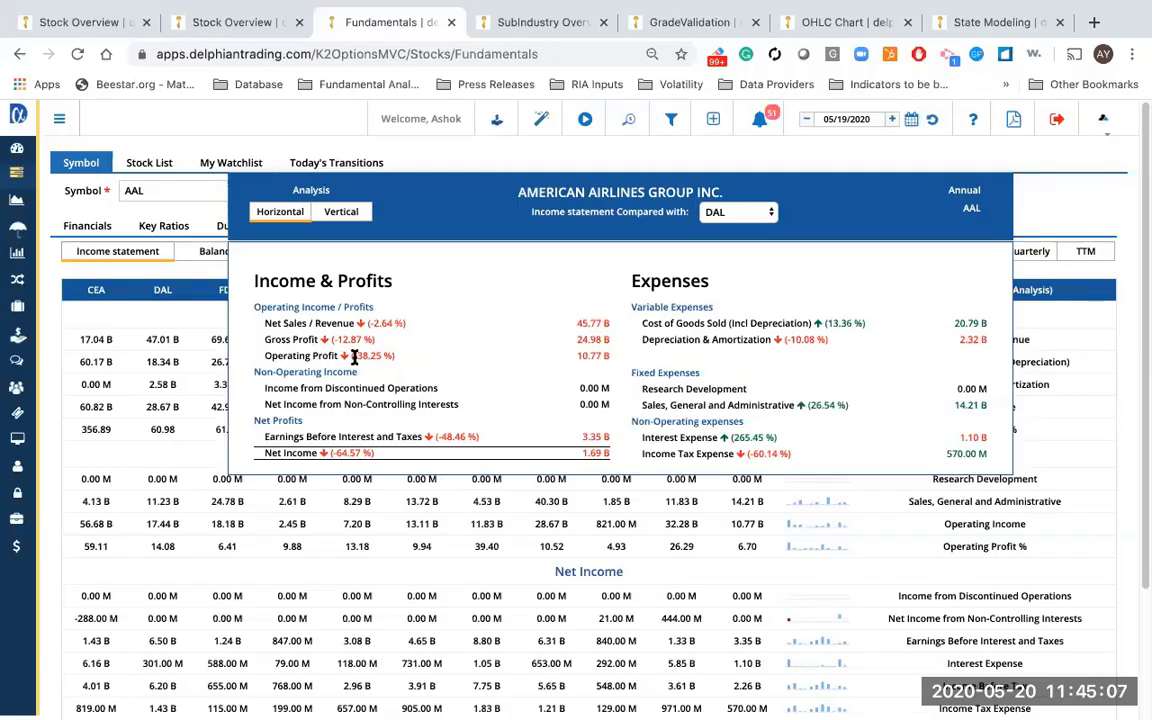
pyautogui.moveTo(354, 356); pyautogui.dragTo(387, 357)
pyautogui.click(586, 356)
pyautogui.moveTo(586, 356); pyautogui.dragTo(577, 356)
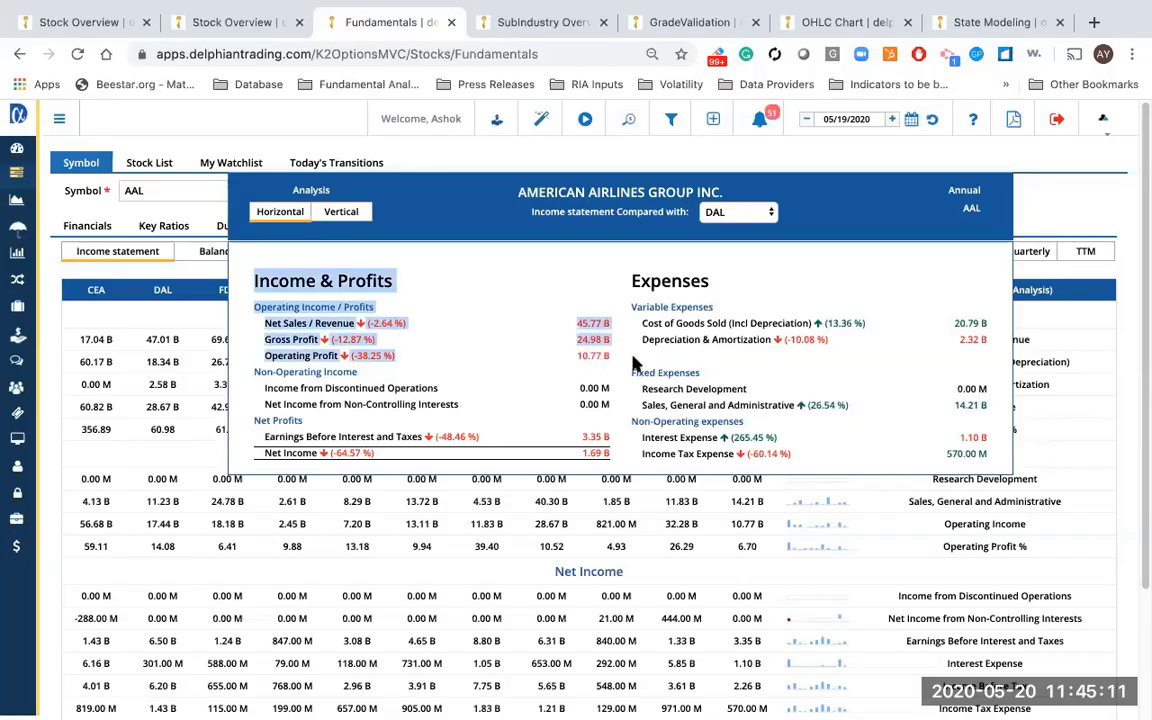
# Step: Highlight the revenue, gross profit and operating profit figures in AAL's horizontal comparison with DAL and close the analysis
pyautogui.click(596, 347)
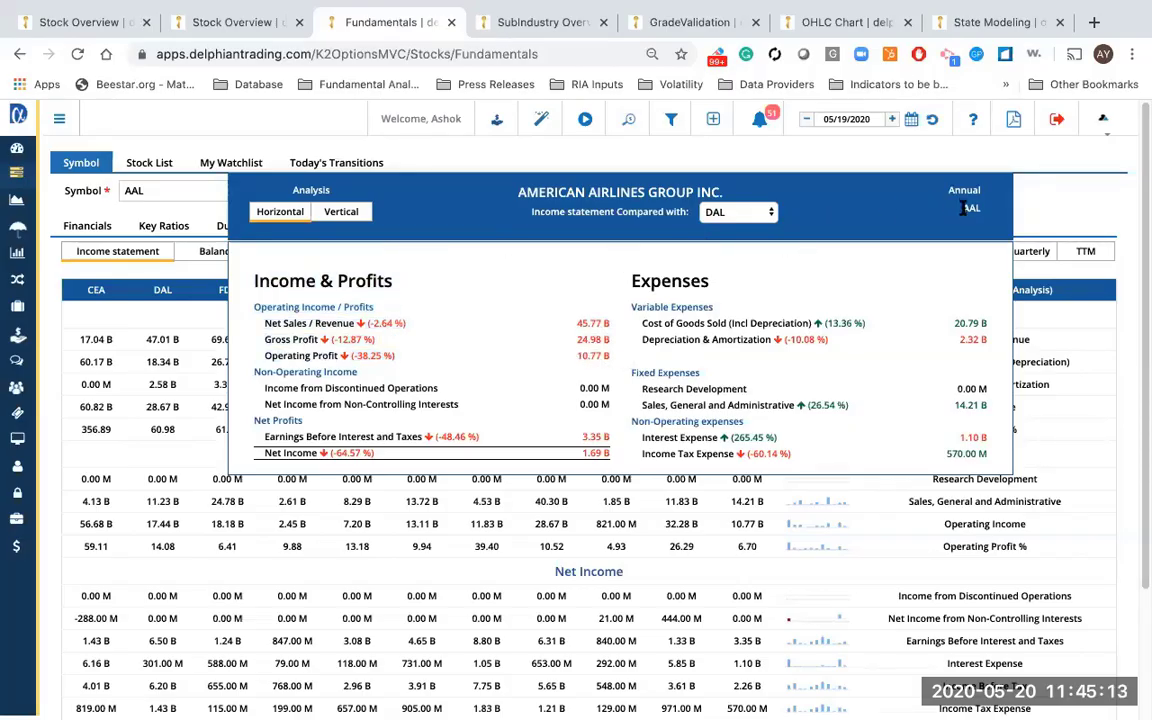
pyautogui.moveTo(962, 208); pyautogui.dragTo(975, 207)
pyautogui.click(578, 343)
pyautogui.moveTo(578, 343); pyautogui.dragTo(557, 364)
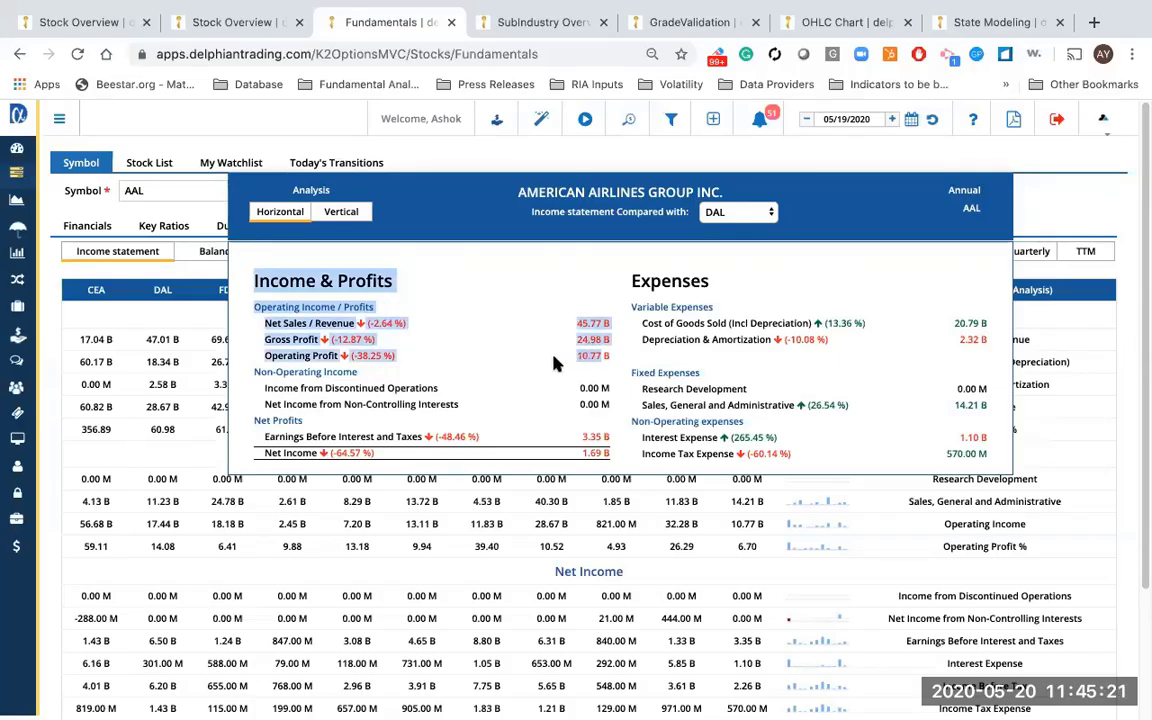
pyautogui.click(557, 364)
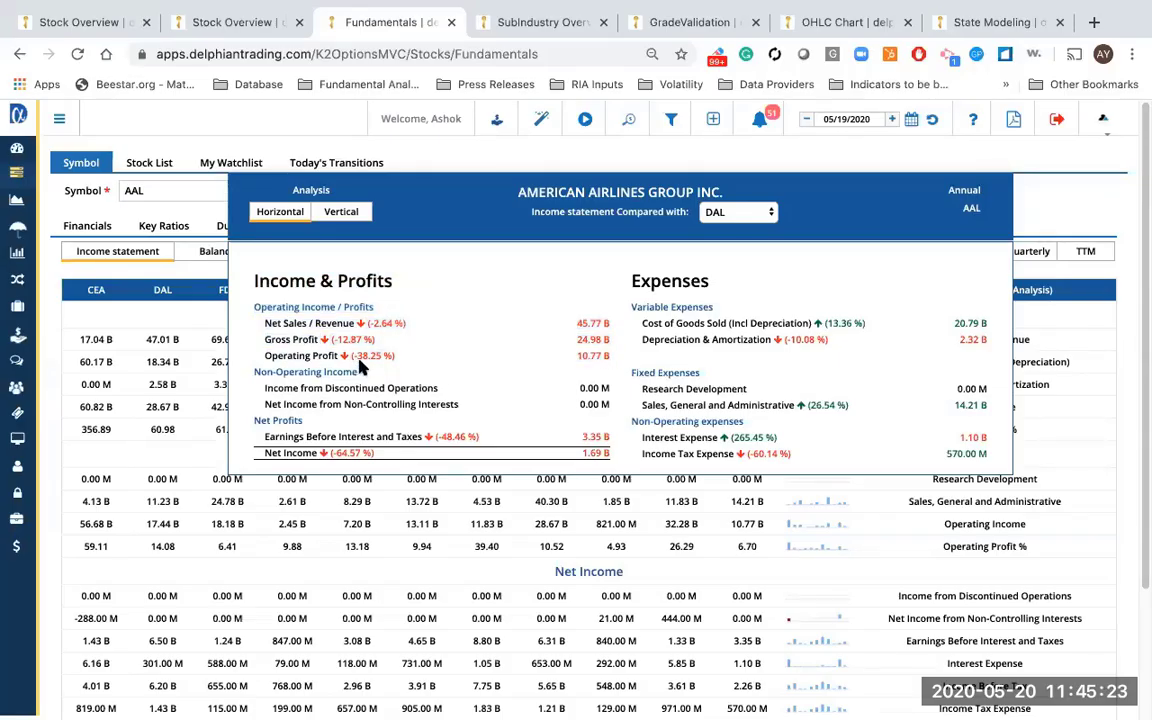
pyautogui.moveTo(393, 356); pyautogui.dragTo(347, 356)
pyautogui.click(1058, 205)
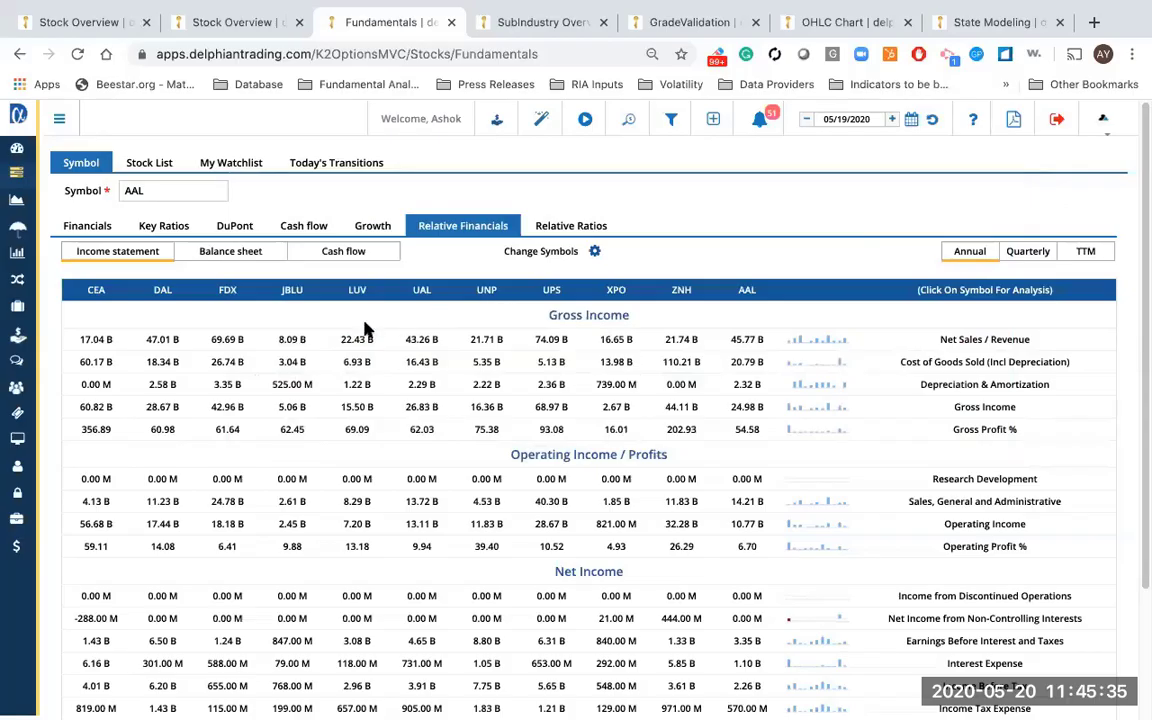
# Step: Review DAL's annual balance sheet analysis for 12/31/2019 against 12/31/2018 in vertical and horizontal views from its Stock Overview
pyautogui.click(245, 22)
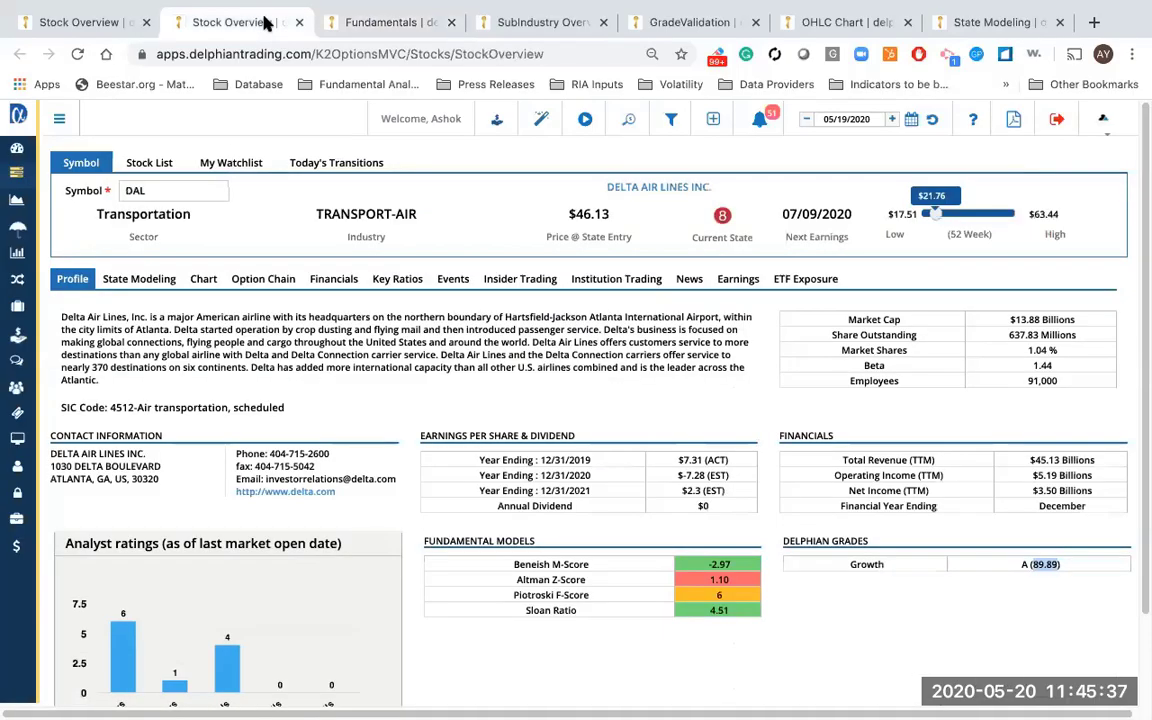
pyautogui.click(338, 278)
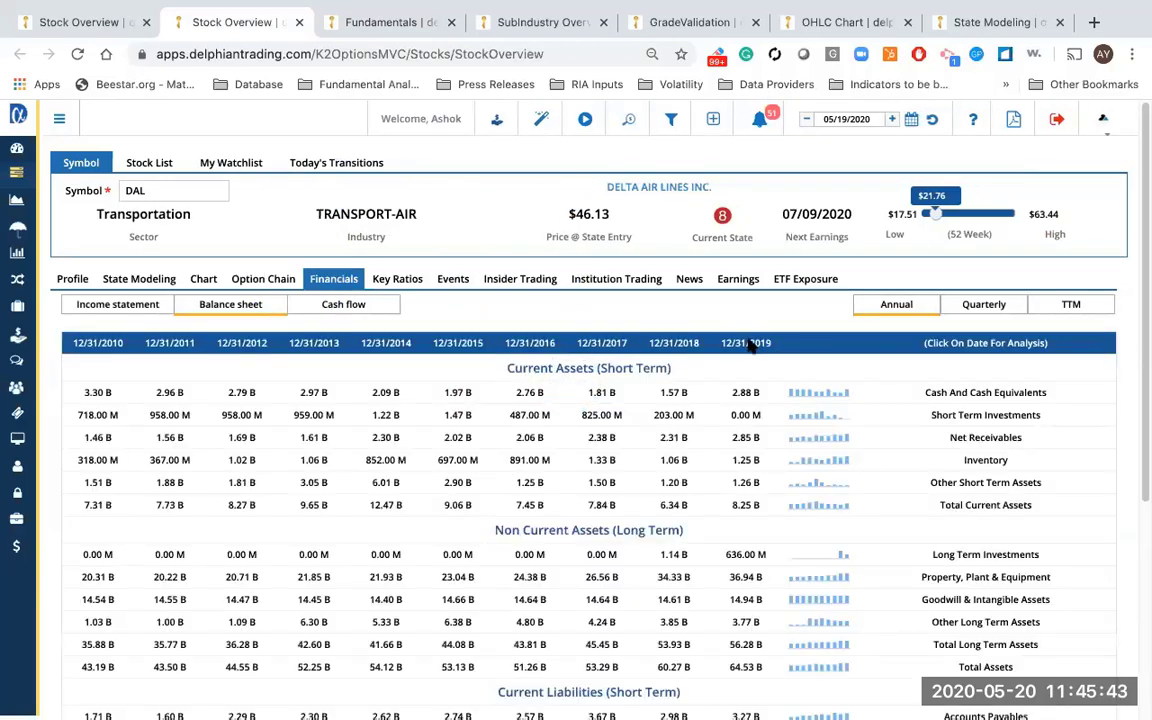
pyautogui.click(750, 343)
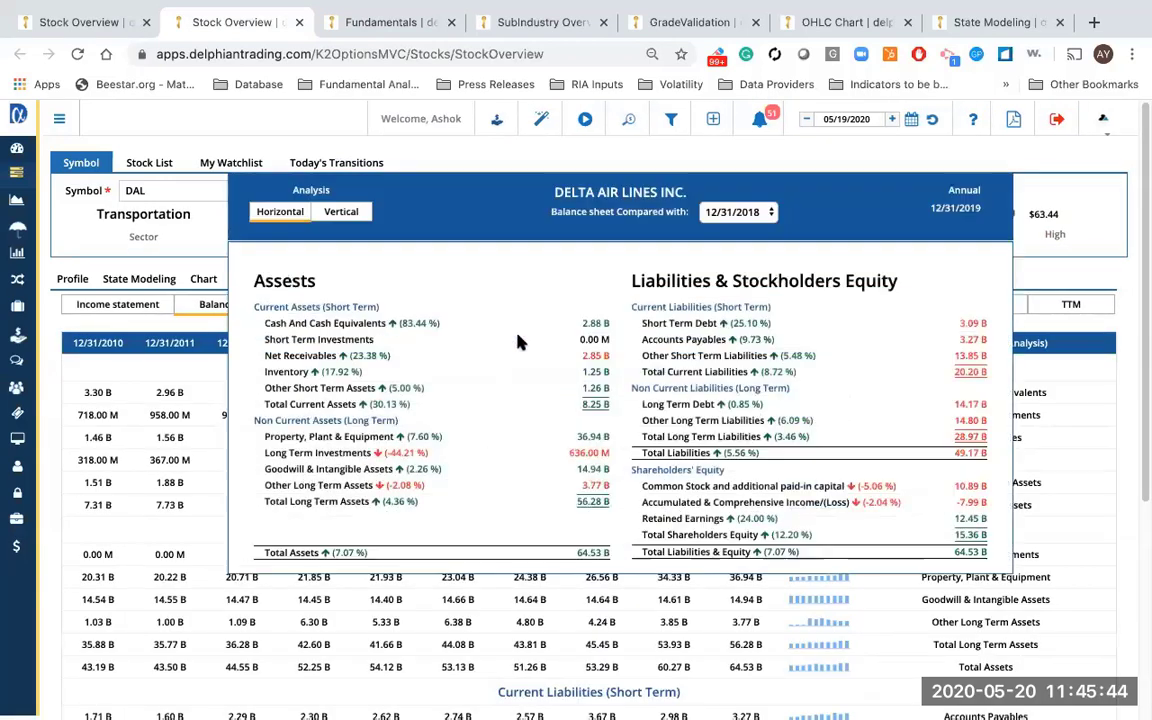
pyautogui.click(341, 212)
pyautogui.click(270, 212)
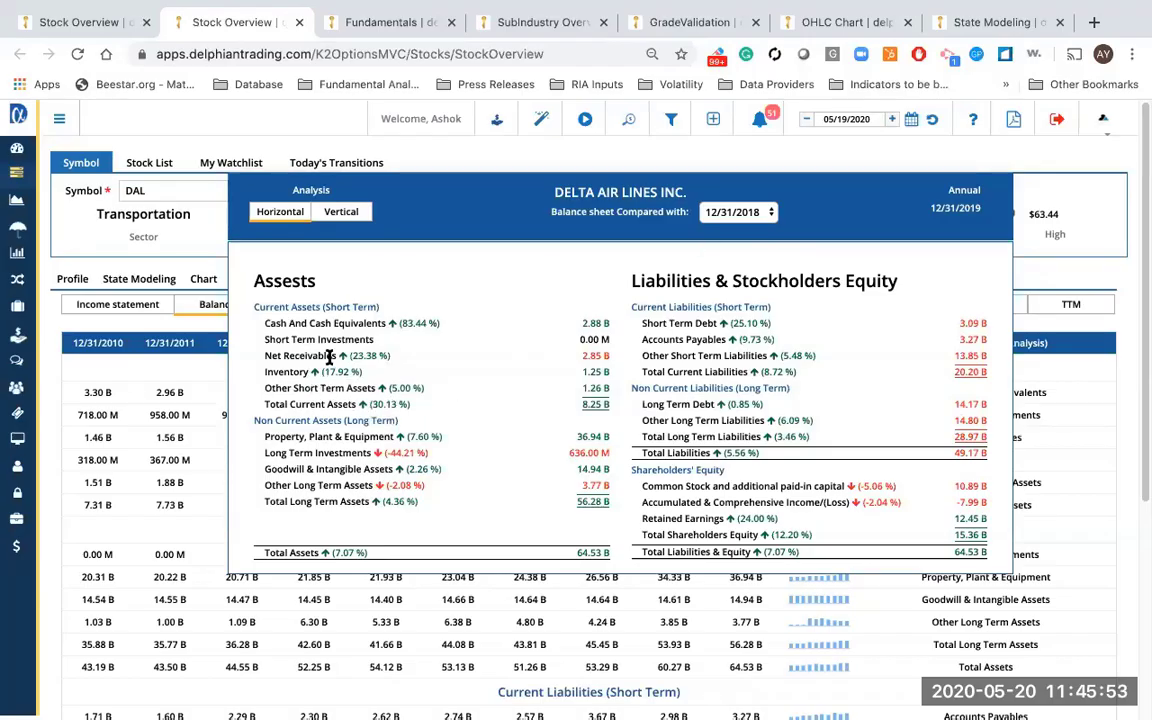
pyautogui.click(441, 129)
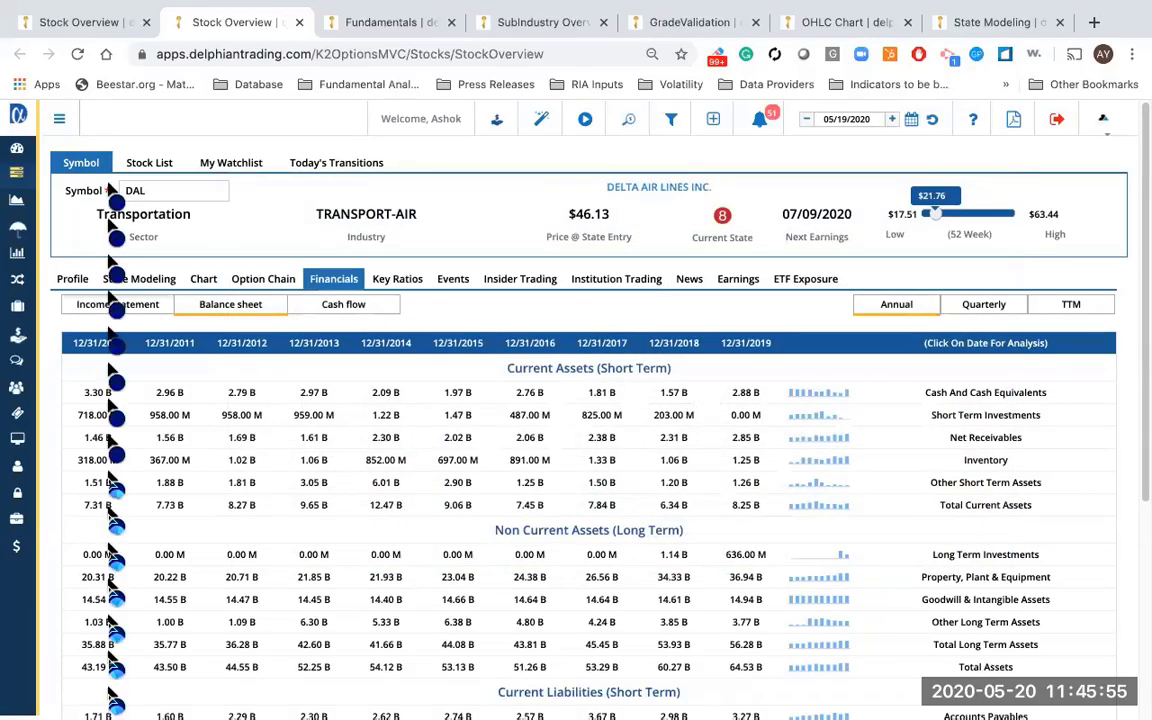
# Step: Open DAL's income statement analysis for 12/31/2019 compared with 12/31/2018 and examine its revenue and profit figures
pyautogui.click(117, 304)
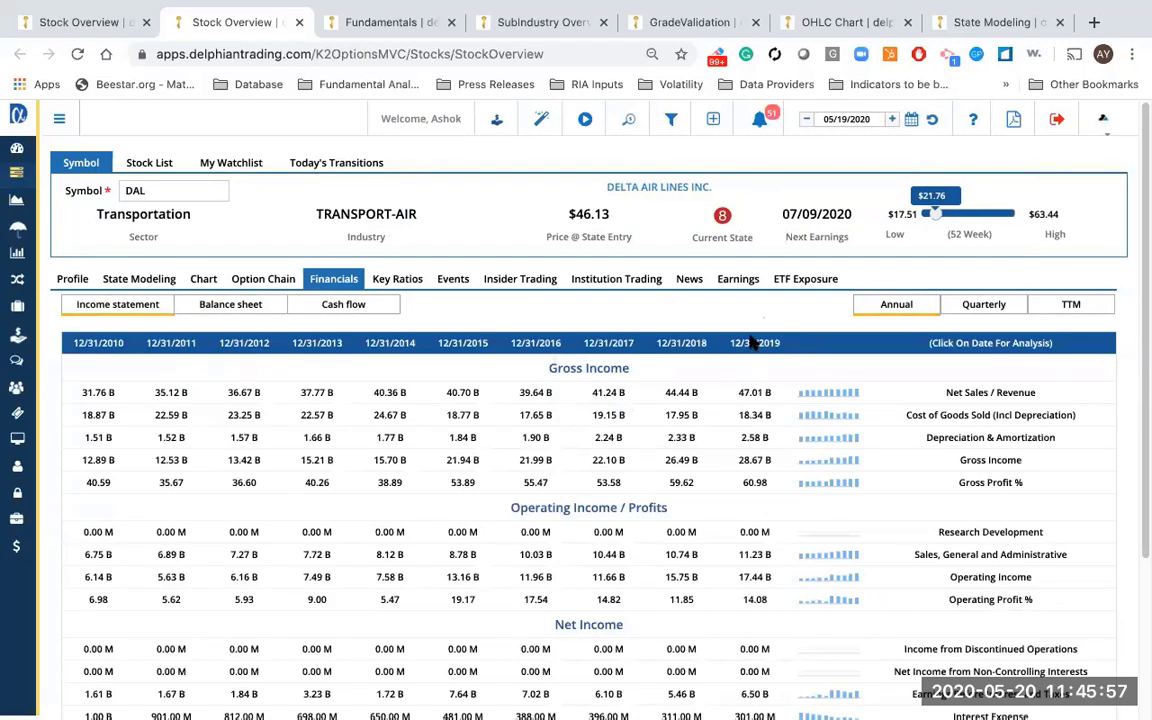
pyautogui.click(755, 343)
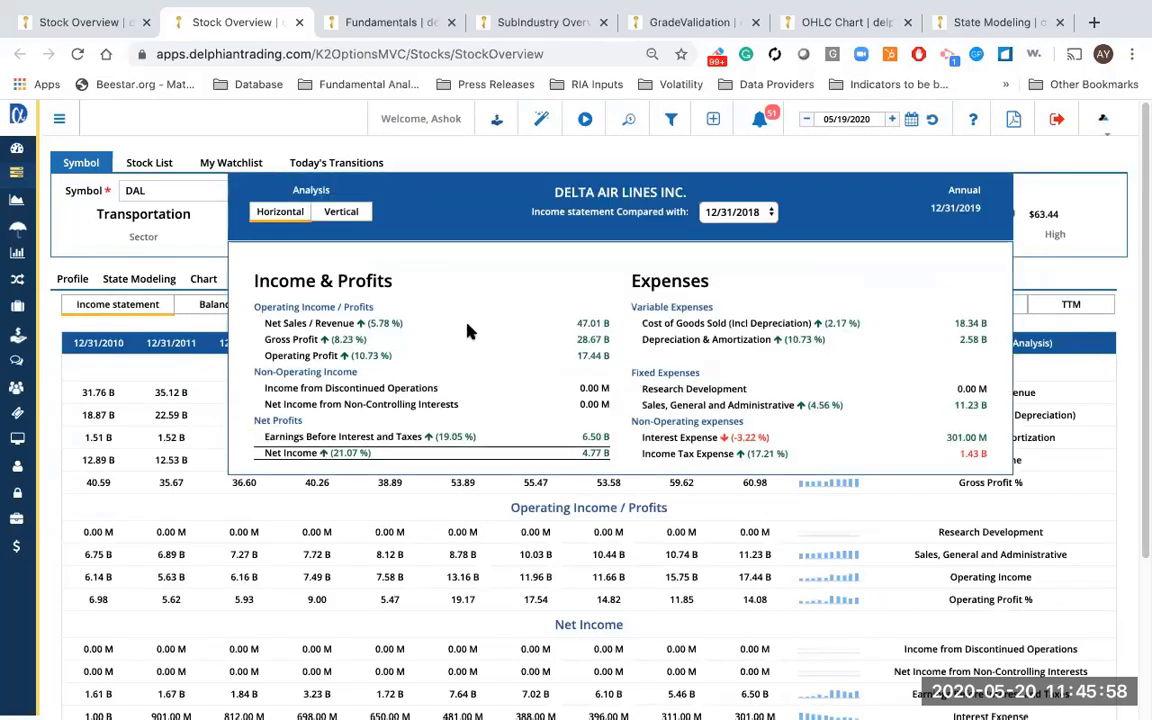
pyautogui.moveTo(610, 360); pyautogui.dragTo(576, 357)
pyautogui.click(587, 345)
pyautogui.moveTo(546, 312); pyautogui.dragTo(578, 357)
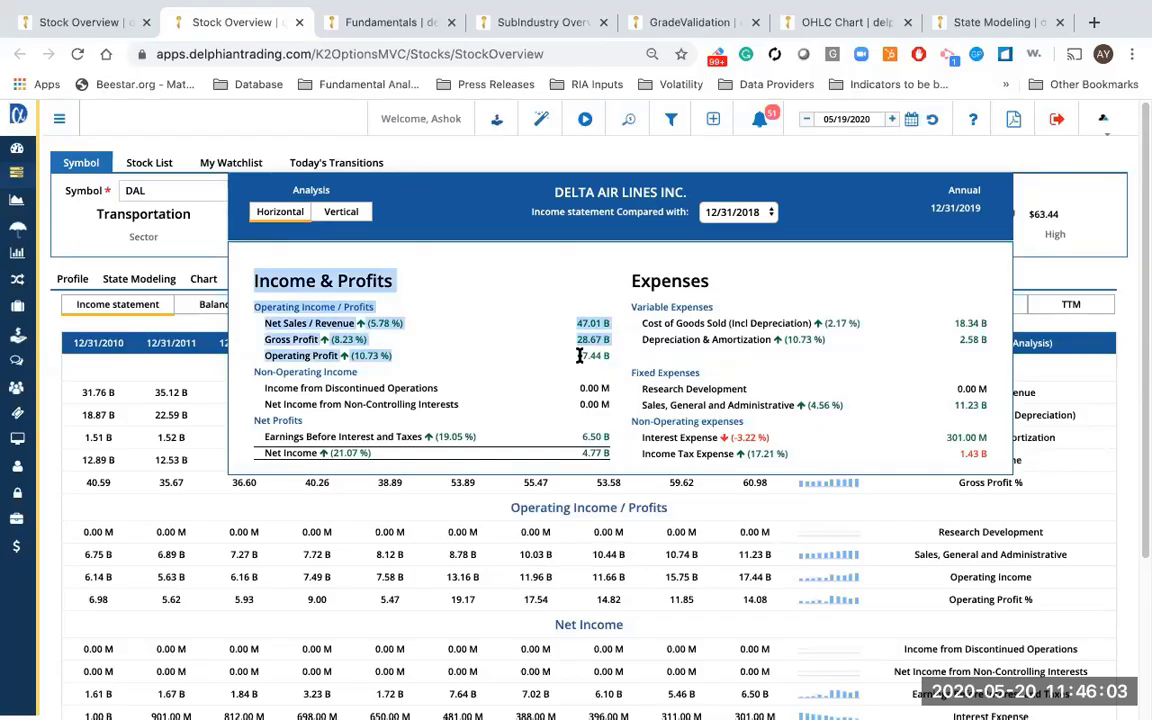
pyautogui.click(578, 357)
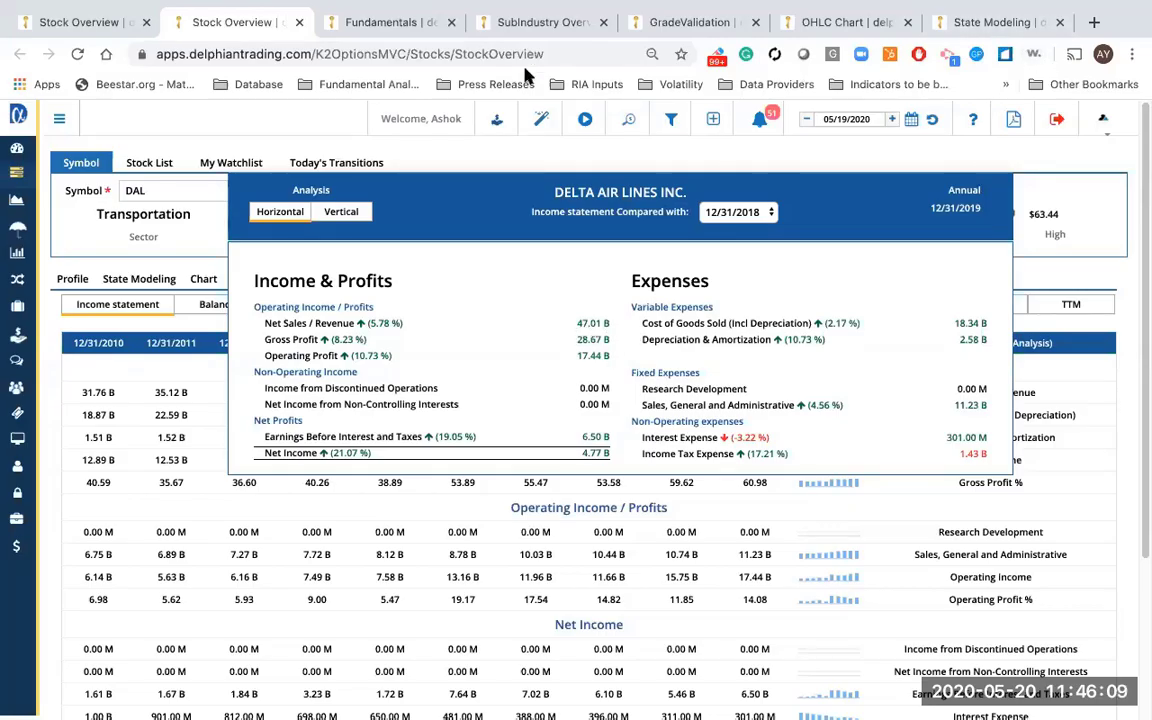
# Step: Return to AAL's Relative Financials and show its income statement compared with DAL in horizontal analysis
pyautogui.click(405, 22)
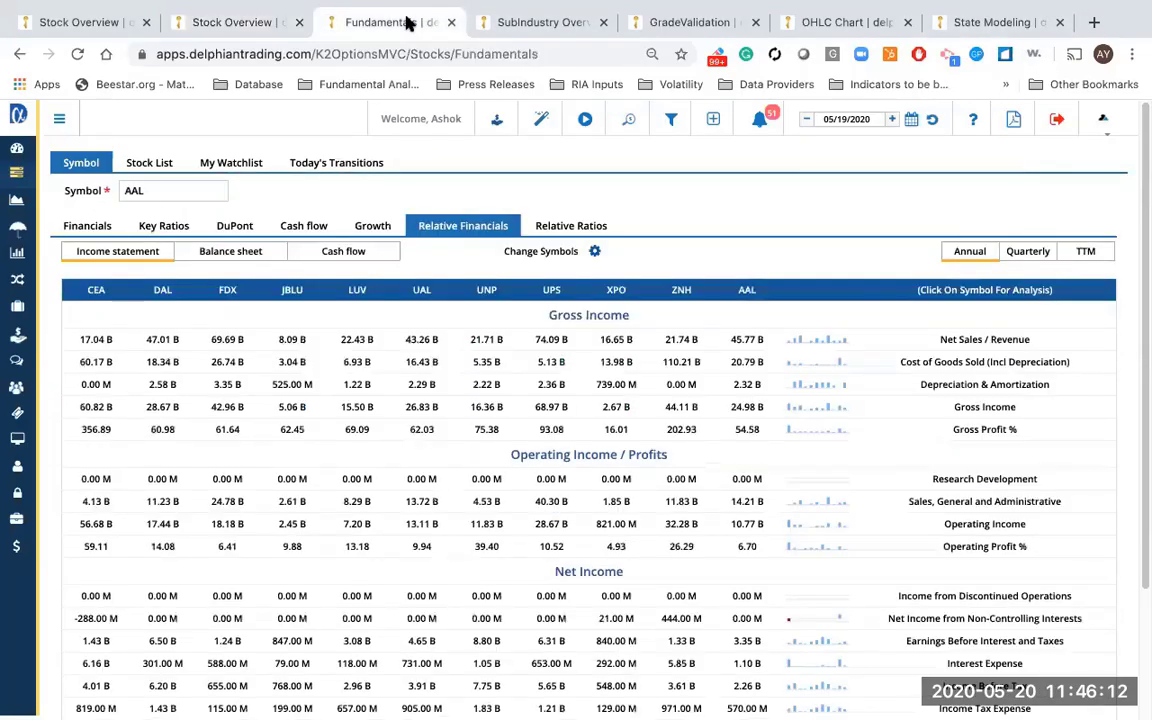
pyautogui.click(746, 290)
pyautogui.click(740, 212)
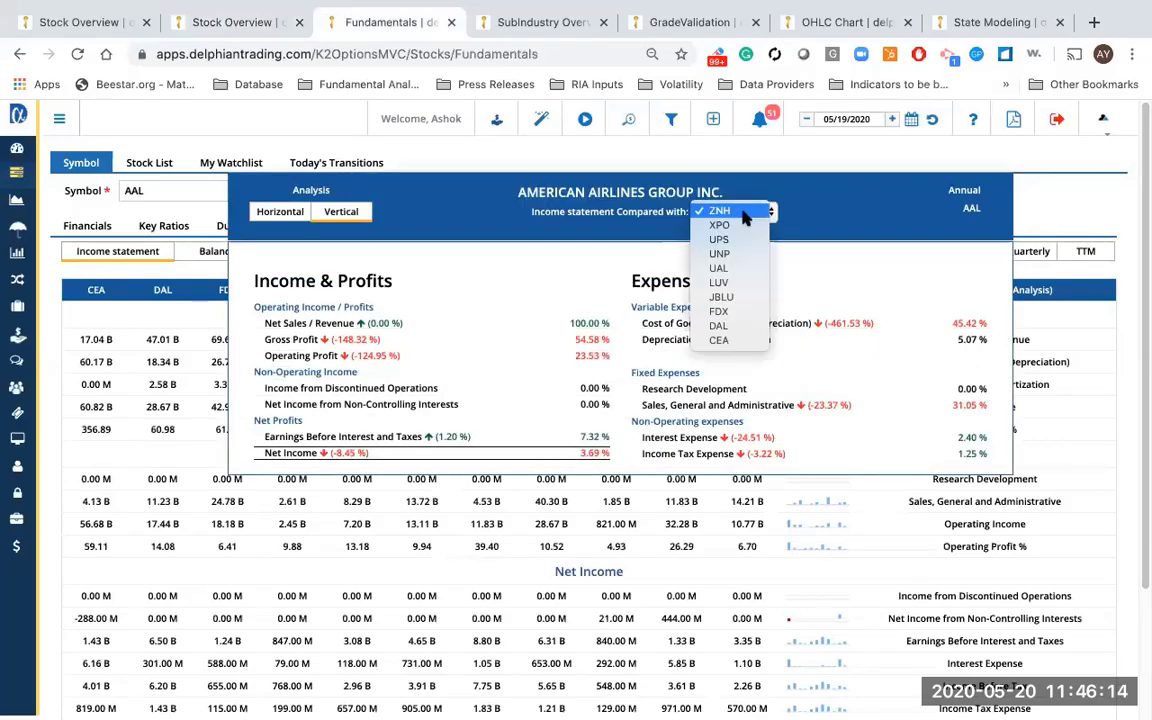
pyautogui.click(728, 326)
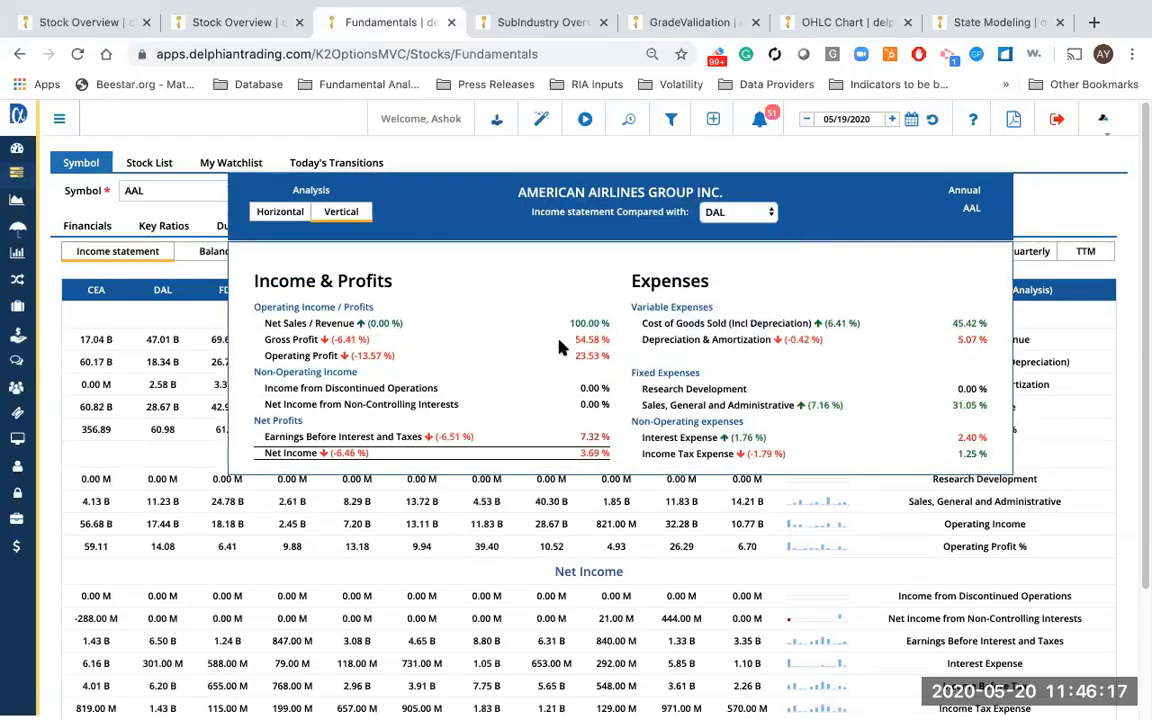
pyautogui.click(278, 216)
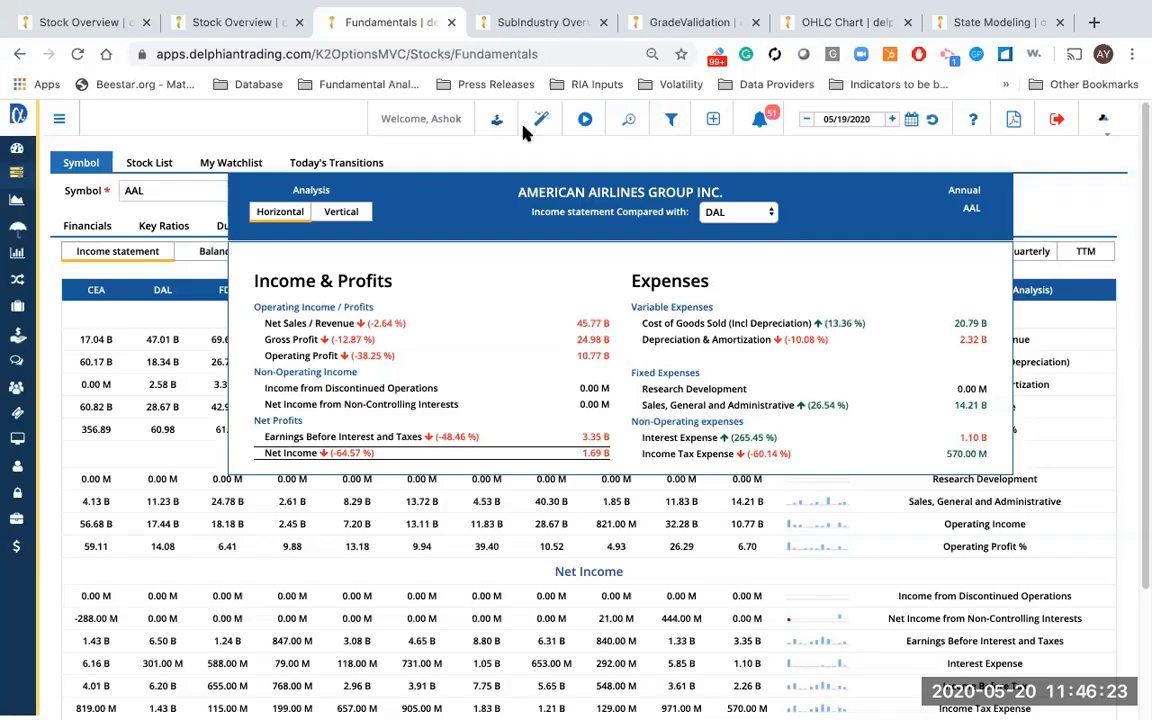
# Step: Return to DAL's Stock Overview, then switch to the slide presentation and advance to the Ratio Analysis slide
pyautogui.click(245, 24)
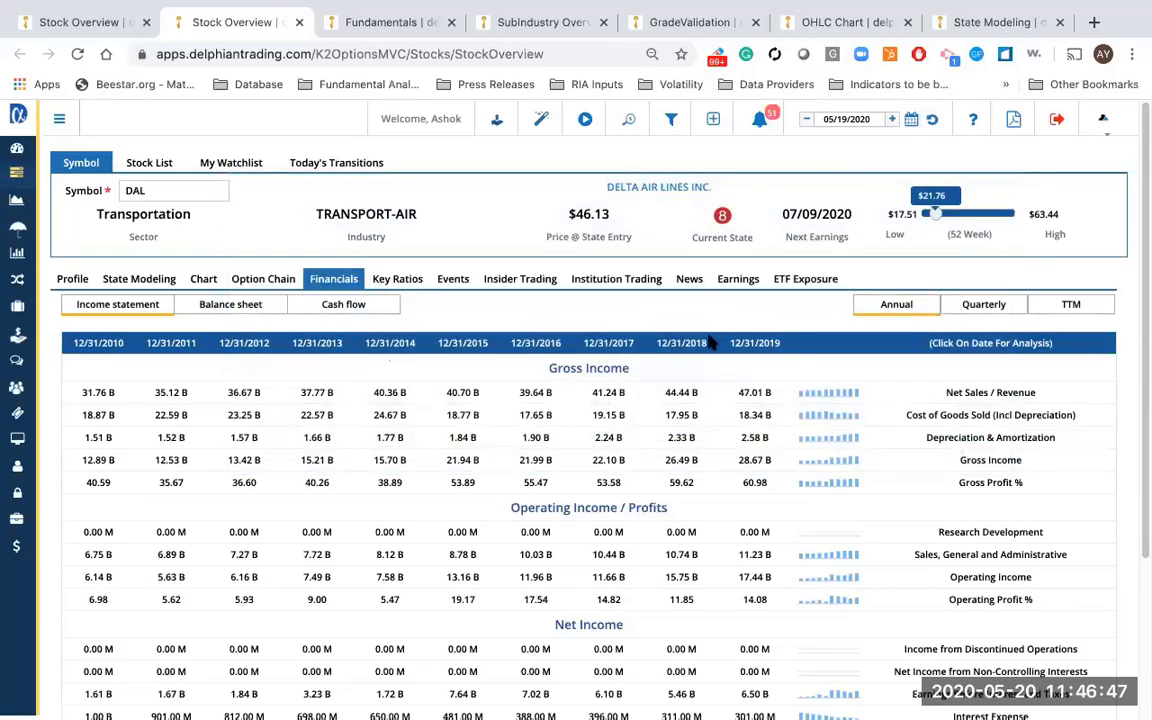
pyautogui.hotkey('ctrl', 'Right')
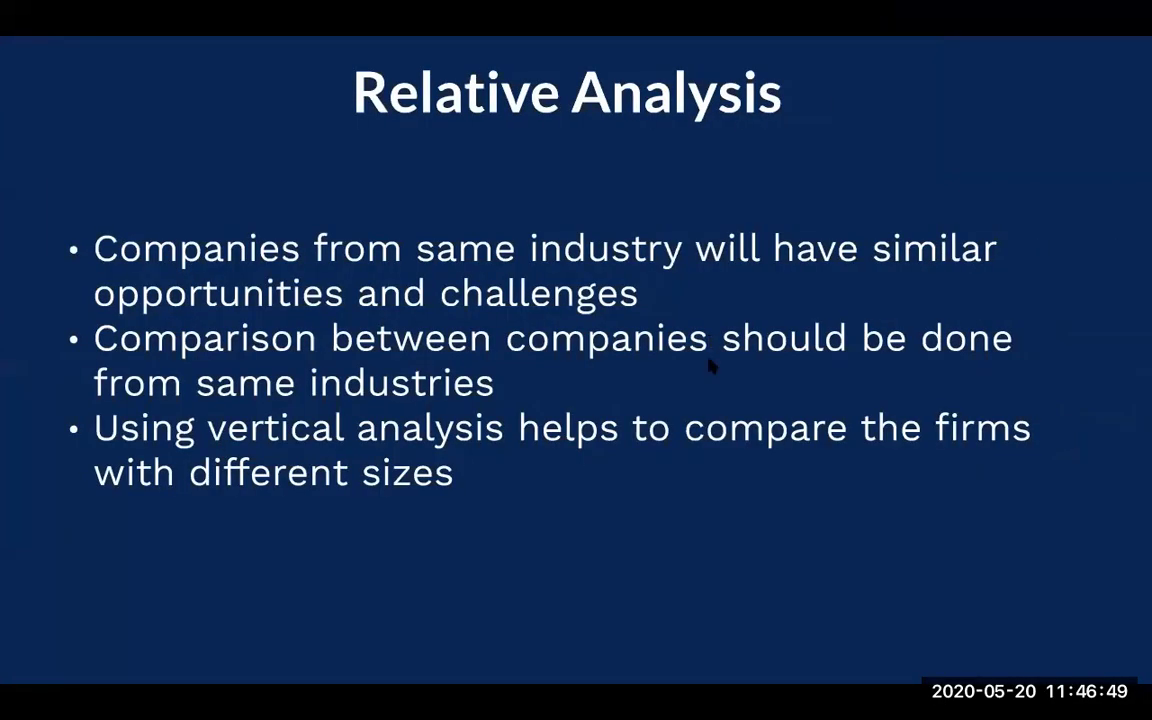
pyautogui.press('Right')
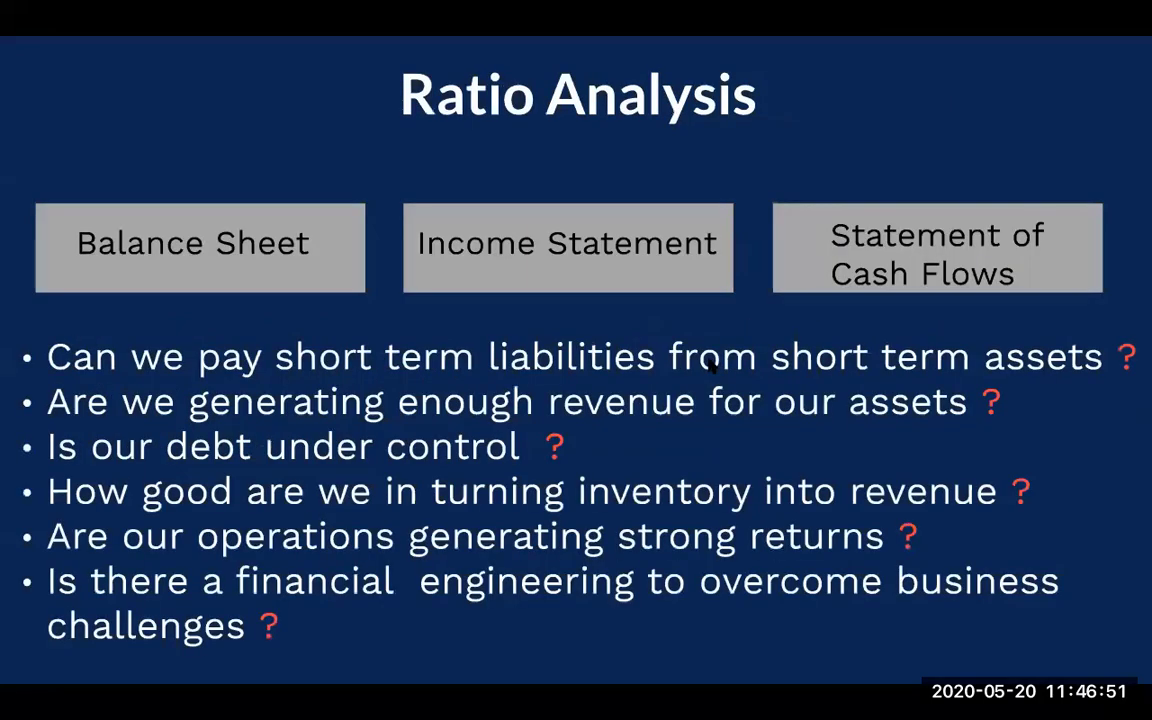